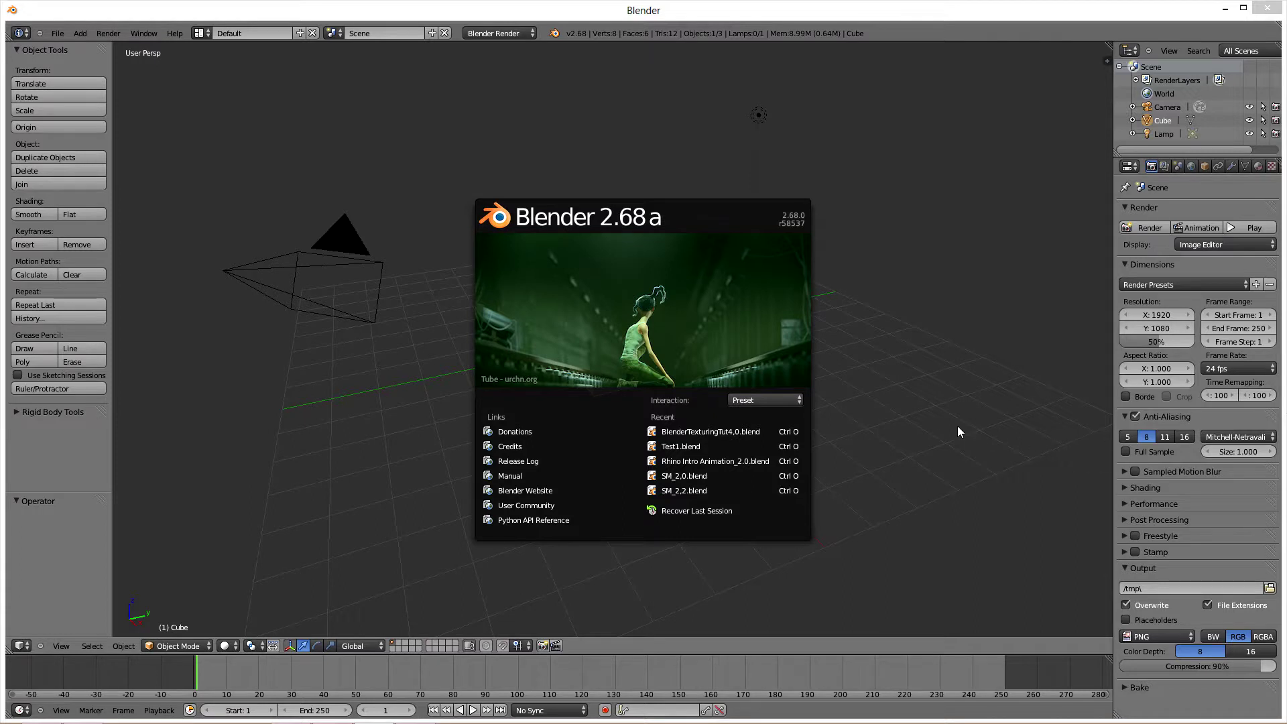
Close the splash screen, then zoom and orbit around the default cube
{"action": "left_click", "coordinate": [941, 417]}
{"action": "scroll", "coordinate": [751, 432], "scroll_direction": "up", "scroll_amount": 3}
{"action": "scroll", "coordinate": [750, 433], "scroll_direction": "up", "scroll_amount": 4}
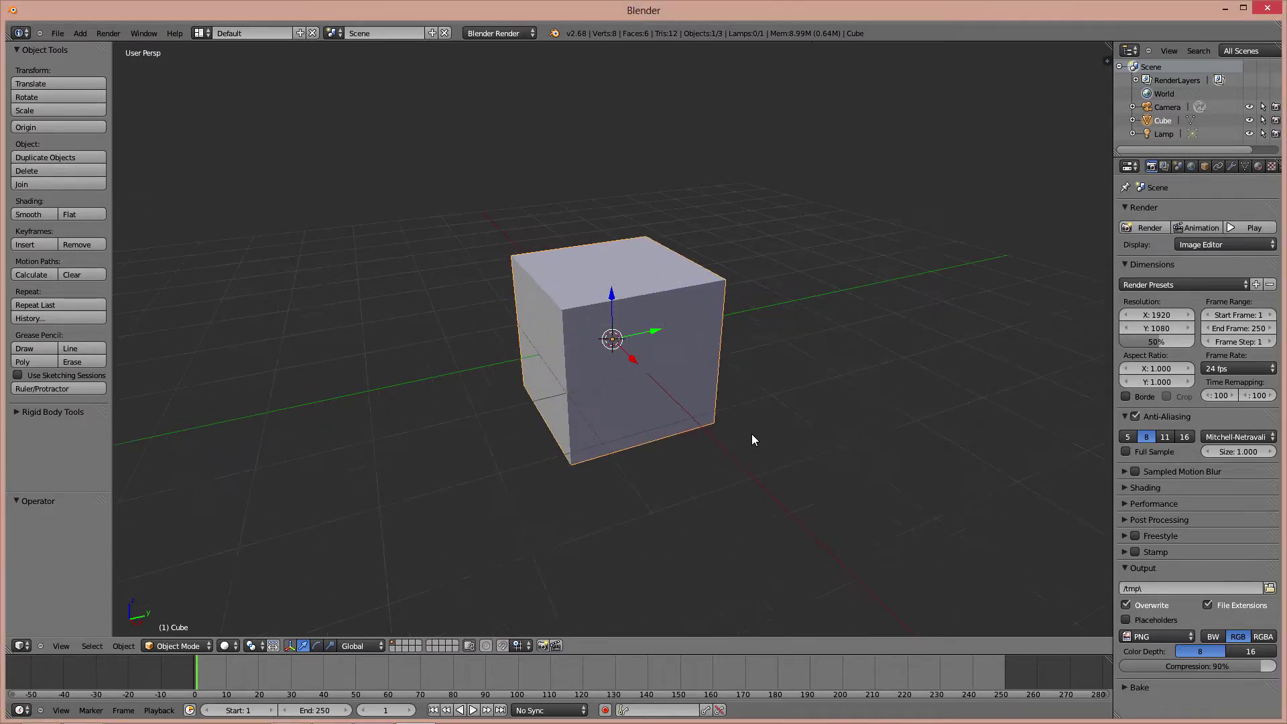
{"action": "scroll", "coordinate": [651, 441], "scroll_direction": "up", "scroll_amount": 1}
{"action": "scroll", "coordinate": [631, 477], "scroll_direction": "down", "scroll_amount": 3}
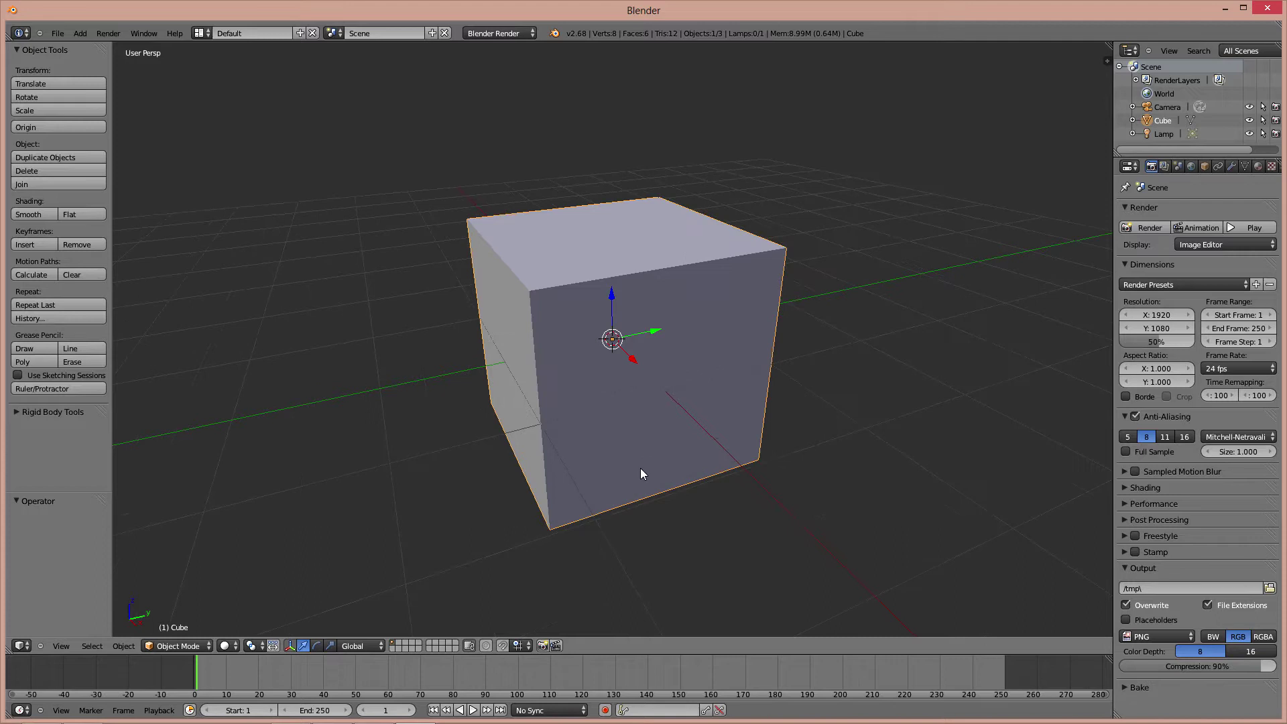
{"action": "middle_click_drag", "start_coordinate": [654, 465], "coordinate": [729, 473]}
{"action": "scroll", "coordinate": [726, 468], "scroll_direction": "up", "scroll_amount": 1}
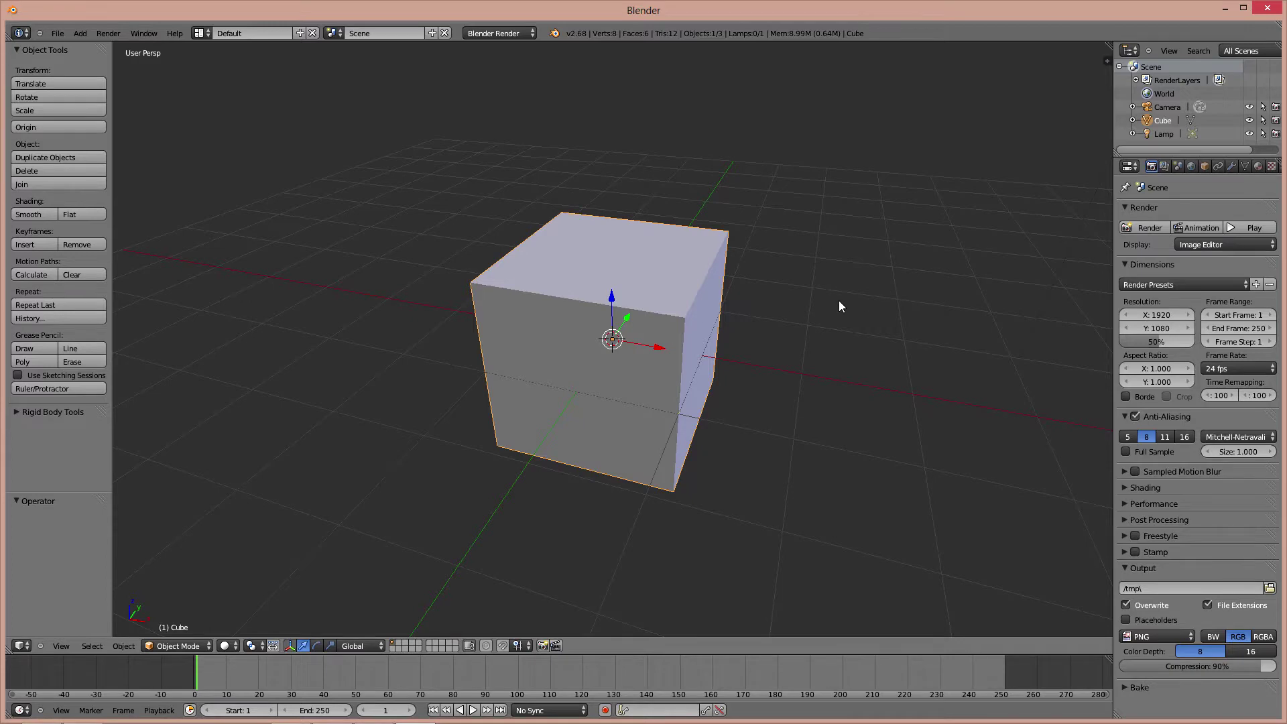
{"action": "scroll", "coordinate": [816, 377], "scroll_direction": "up", "scroll_amount": 2}
{"action": "scroll", "coordinate": [803, 414], "scroll_direction": "down", "scroll_amount": 1}
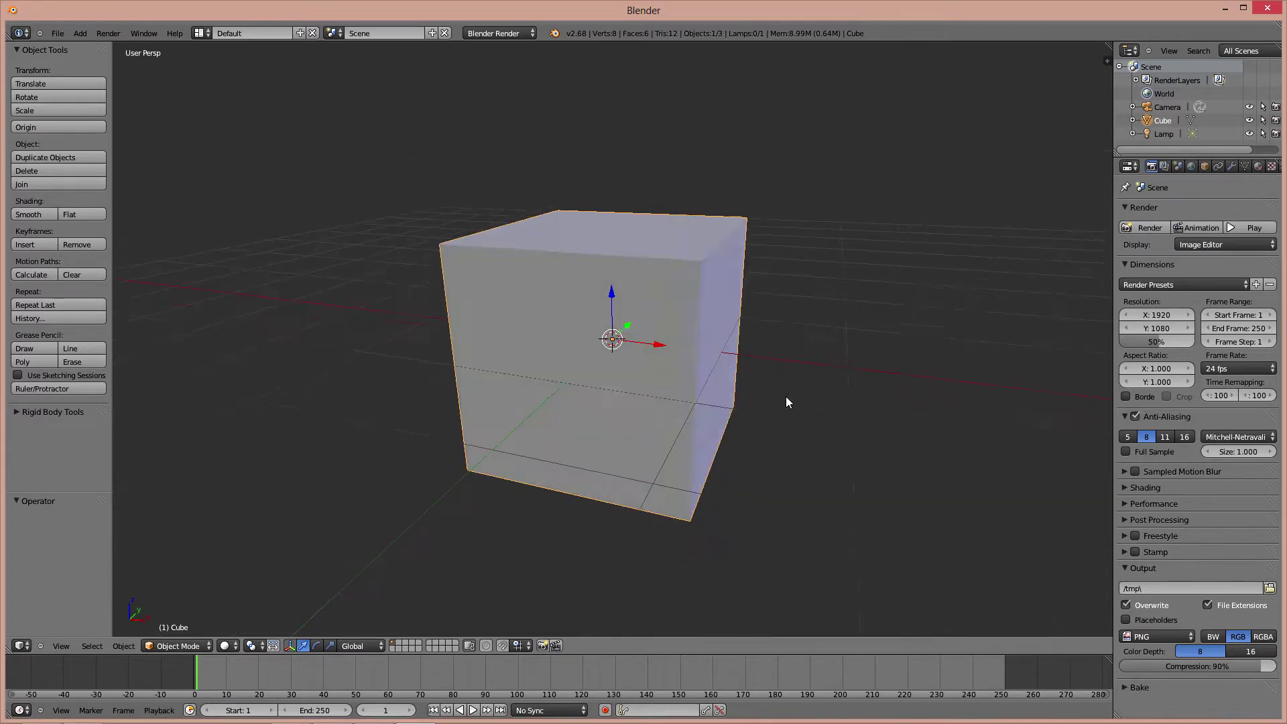
{"action": "middle_click_drag", "start_coordinate": [787, 401], "coordinate": [797, 389]}
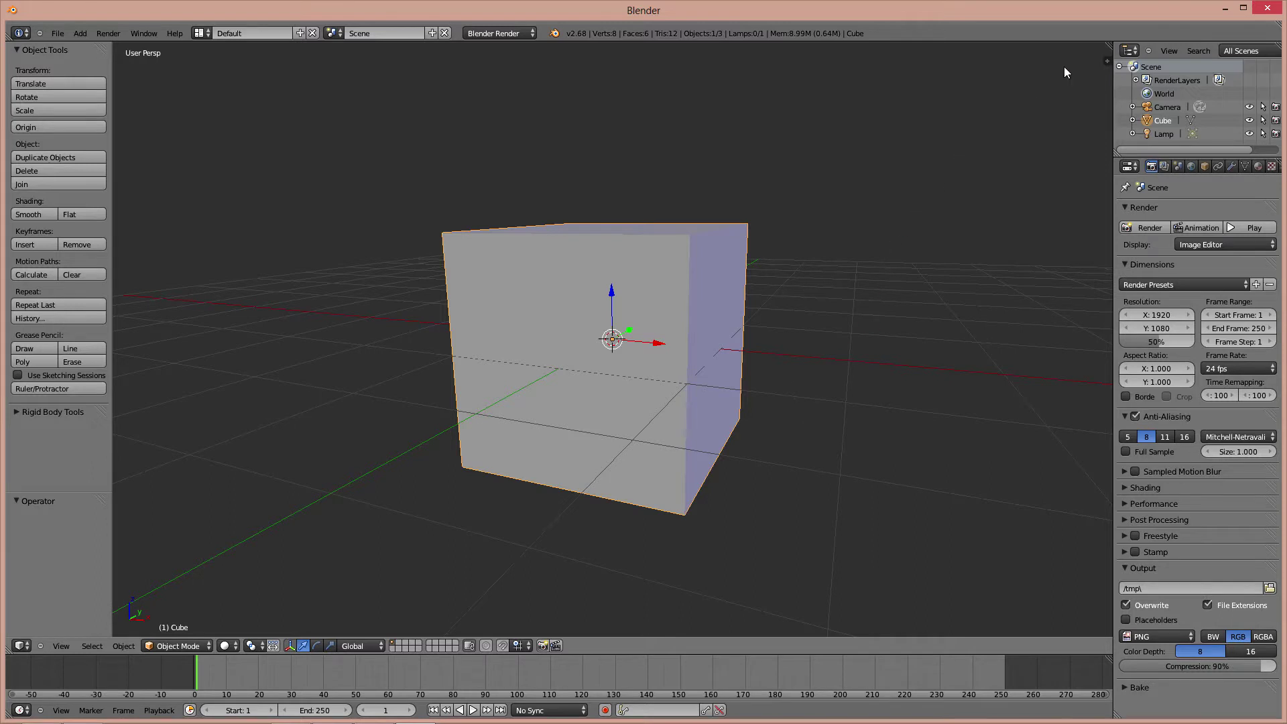
Split the 3D view and turn the new right half into a UV/Image Editor
{"action": "left_click_drag", "start_coordinate": [1109, 47], "coordinate": [663, 140]}
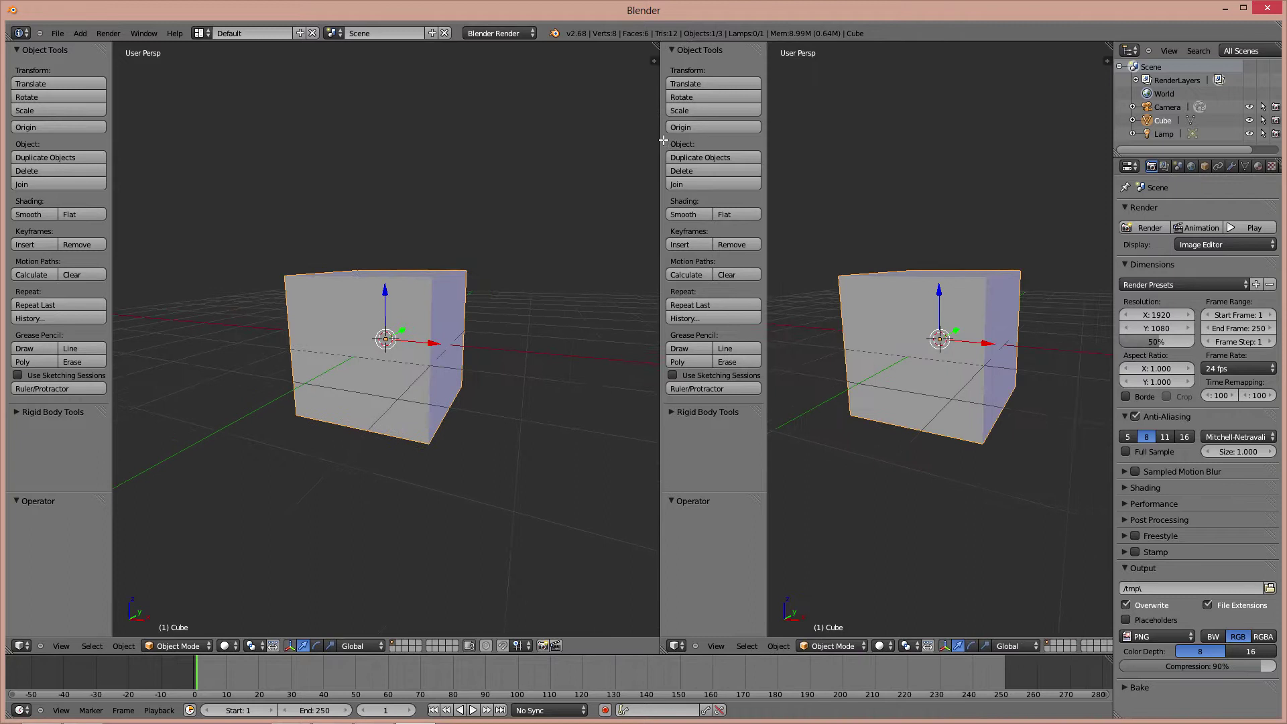
{"action": "left_click_drag", "start_coordinate": [764, 160], "coordinate": [661, 185]}
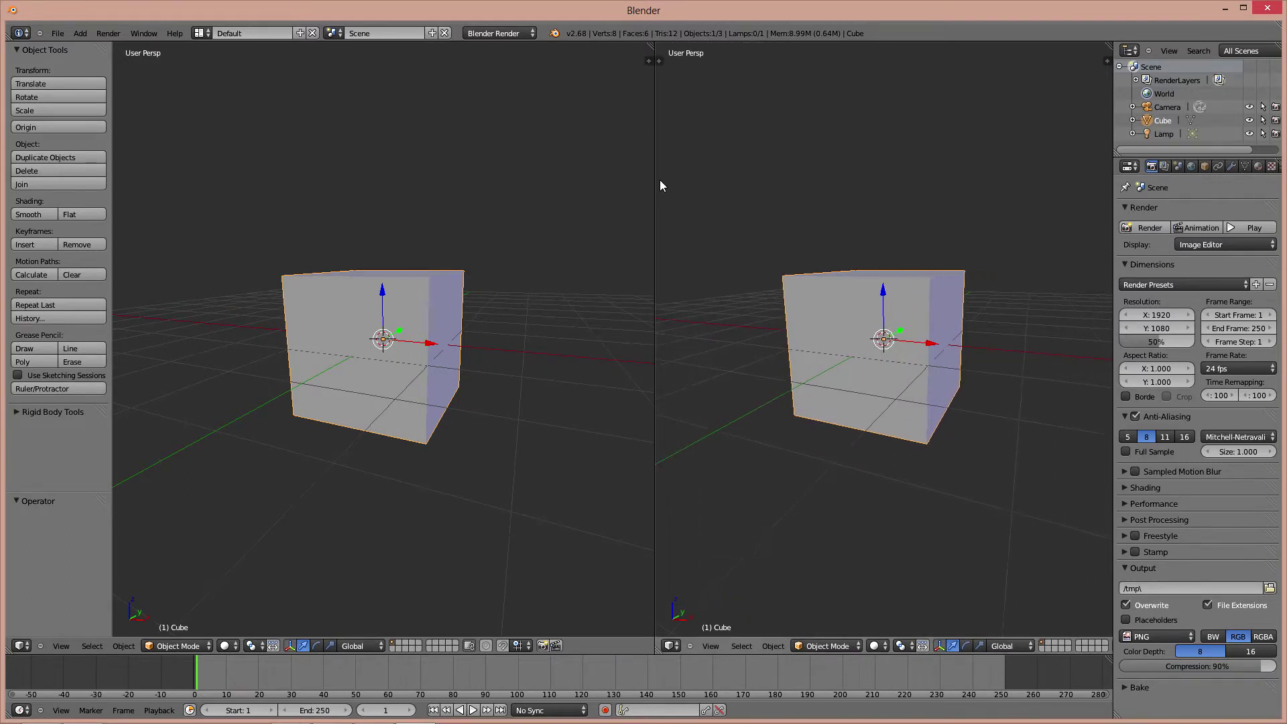
{"action": "left_click", "coordinate": [672, 646]}
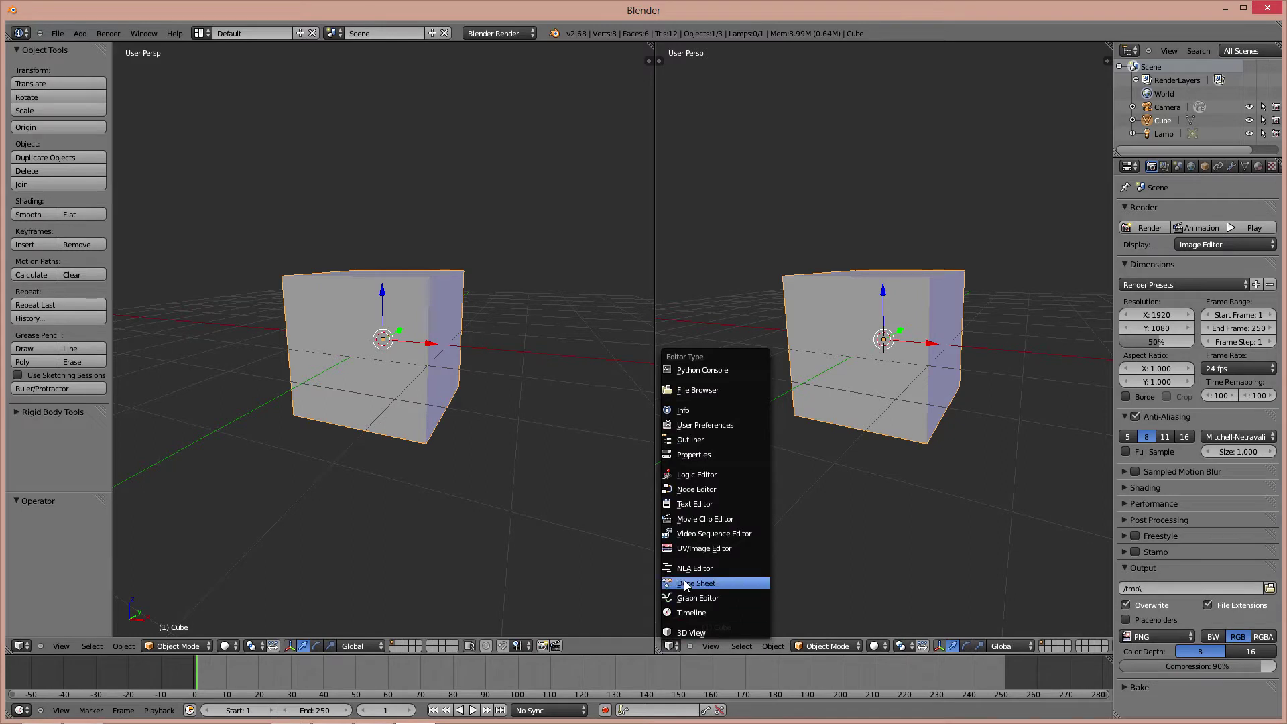
{"action": "left_click", "coordinate": [705, 550]}
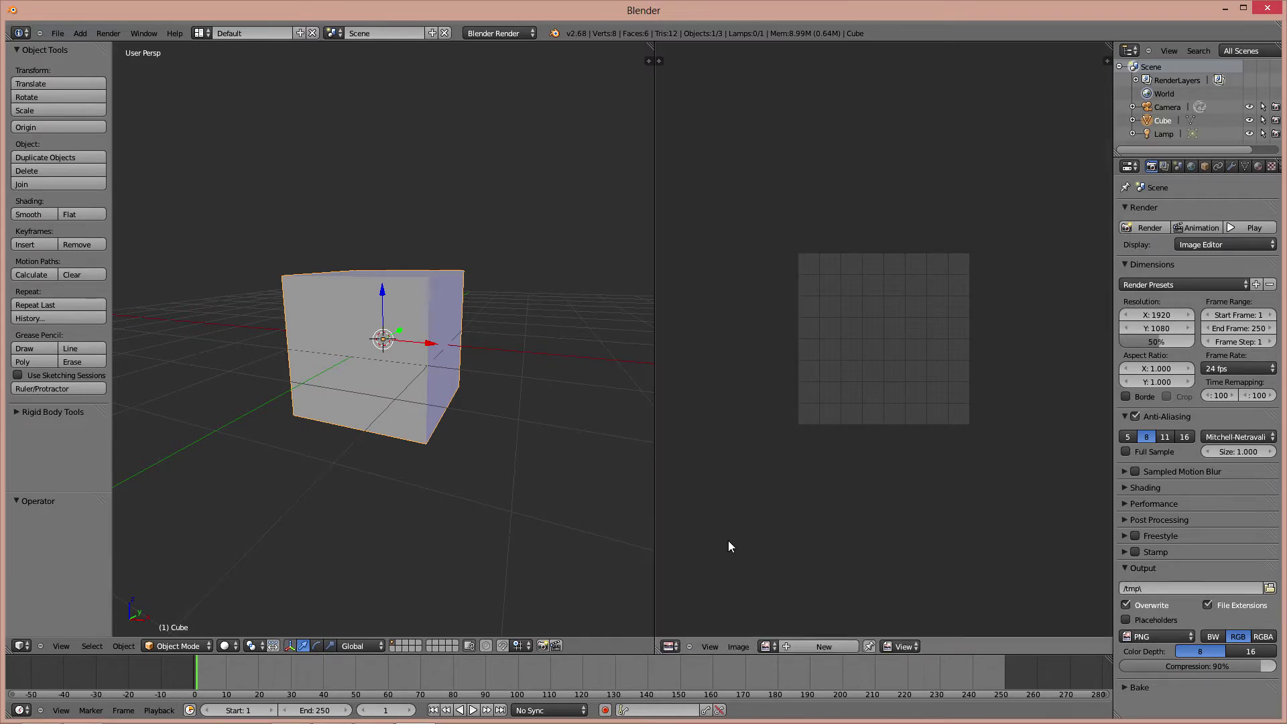
{"action": "scroll", "coordinate": [727, 540], "scroll_direction": "up", "scroll_amount": 3}
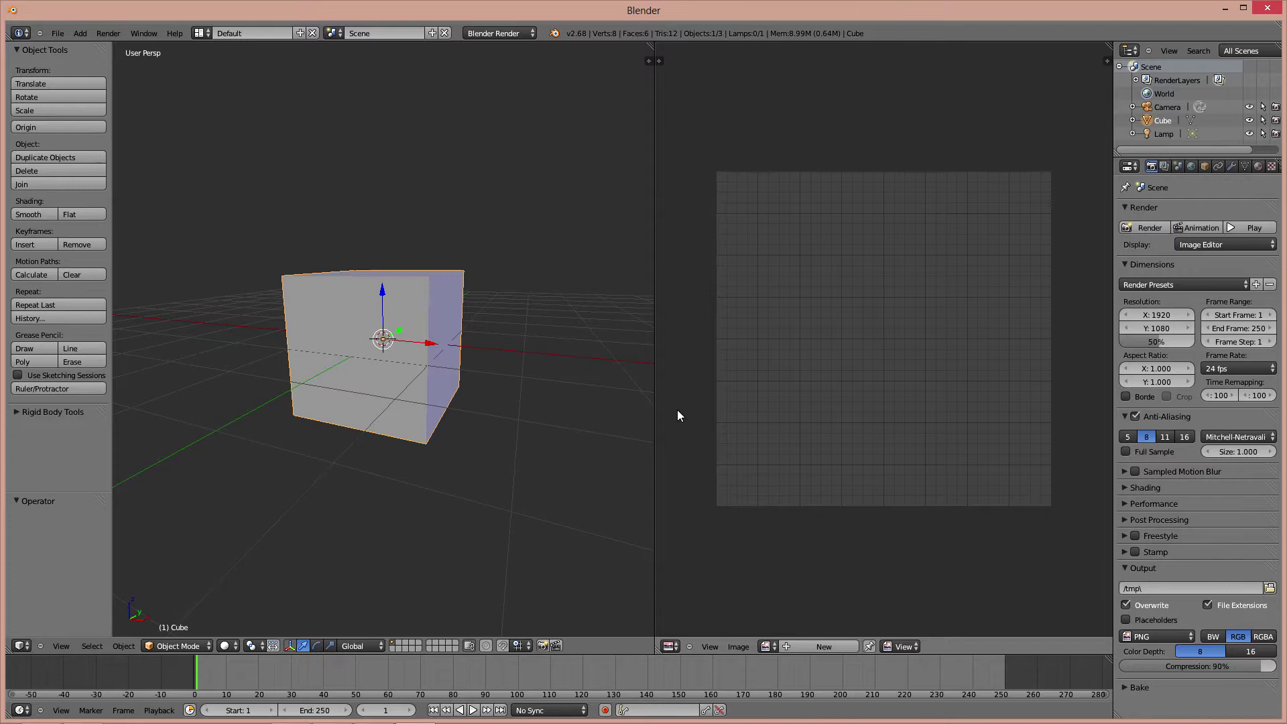
{"action": "scroll", "coordinate": [431, 327], "scroll_direction": "up", "scroll_amount": 3}
{"action": "middle_click_drag", "start_coordinate": [430, 320], "coordinate": [474, 367]}
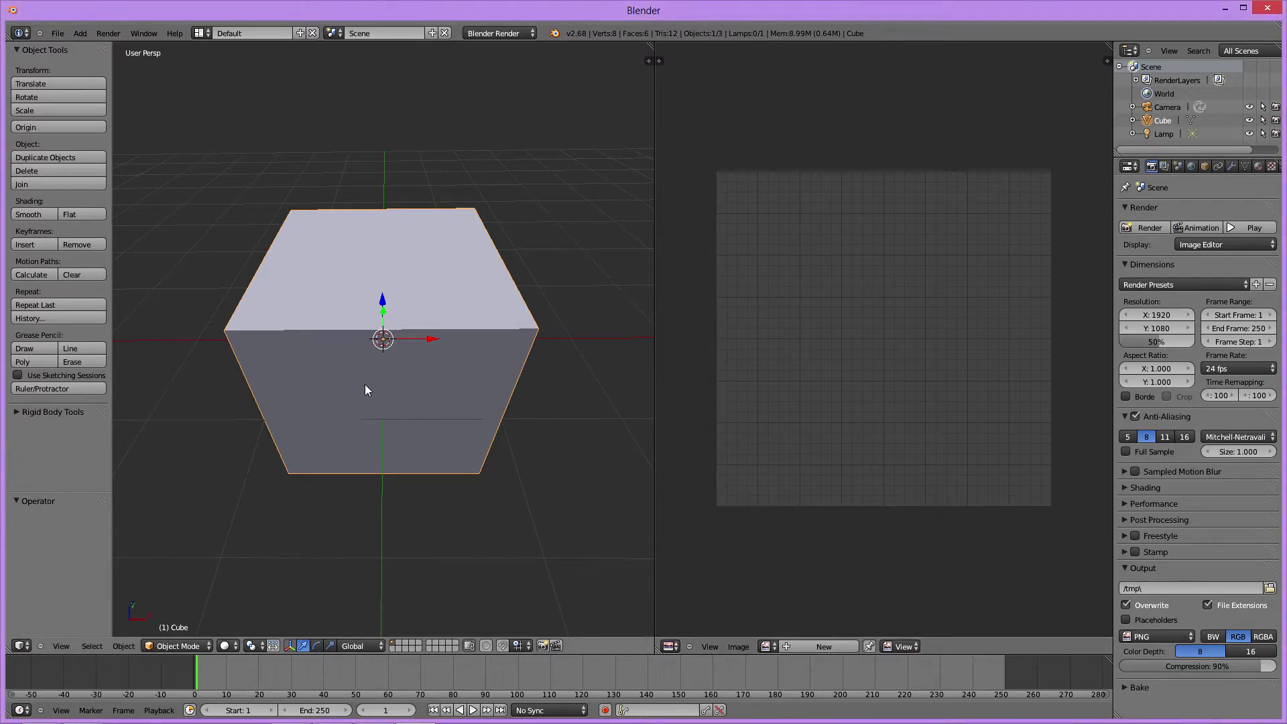
{"action": "middle_click_drag", "start_coordinate": [365, 385], "coordinate": [440, 418]}
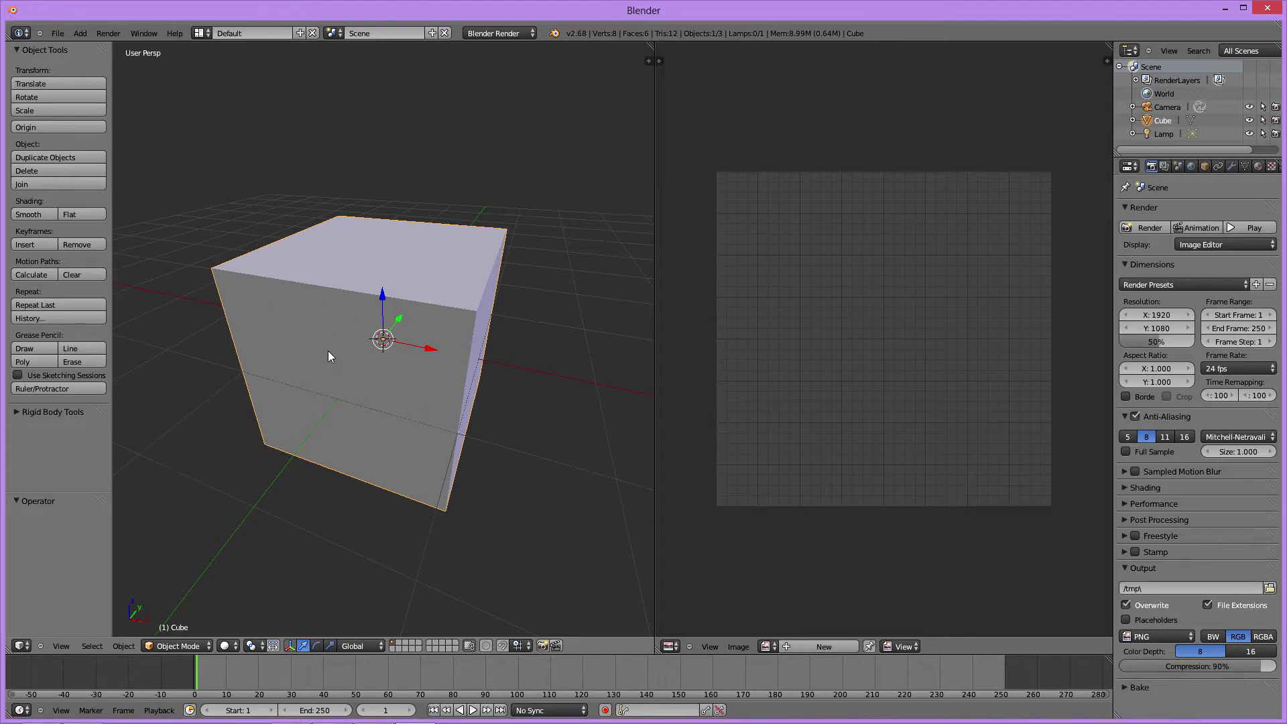
{"action": "middle_click_drag", "start_coordinate": [328, 353], "coordinate": [449, 388]}
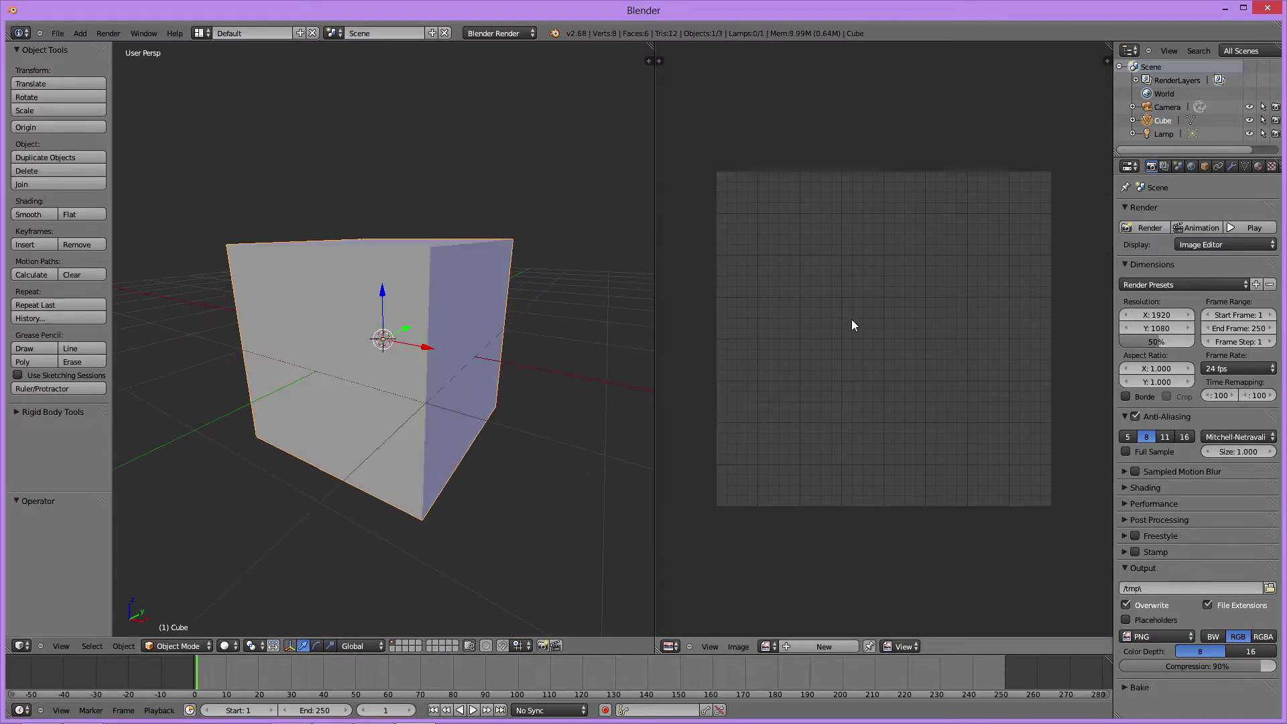
{"action": "middle_click_drag", "start_coordinate": [434, 390], "coordinate": [520, 421]}
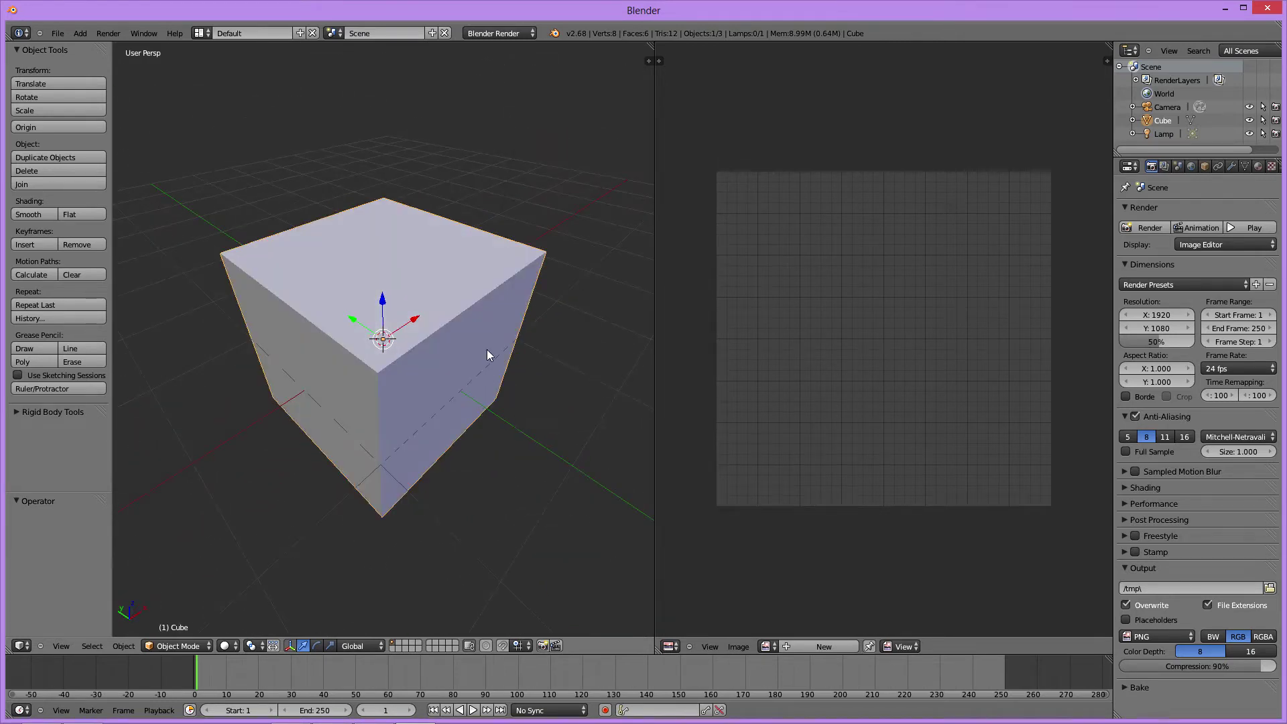
{"action": "middle_click_drag", "start_coordinate": [488, 353], "coordinate": [494, 382]}
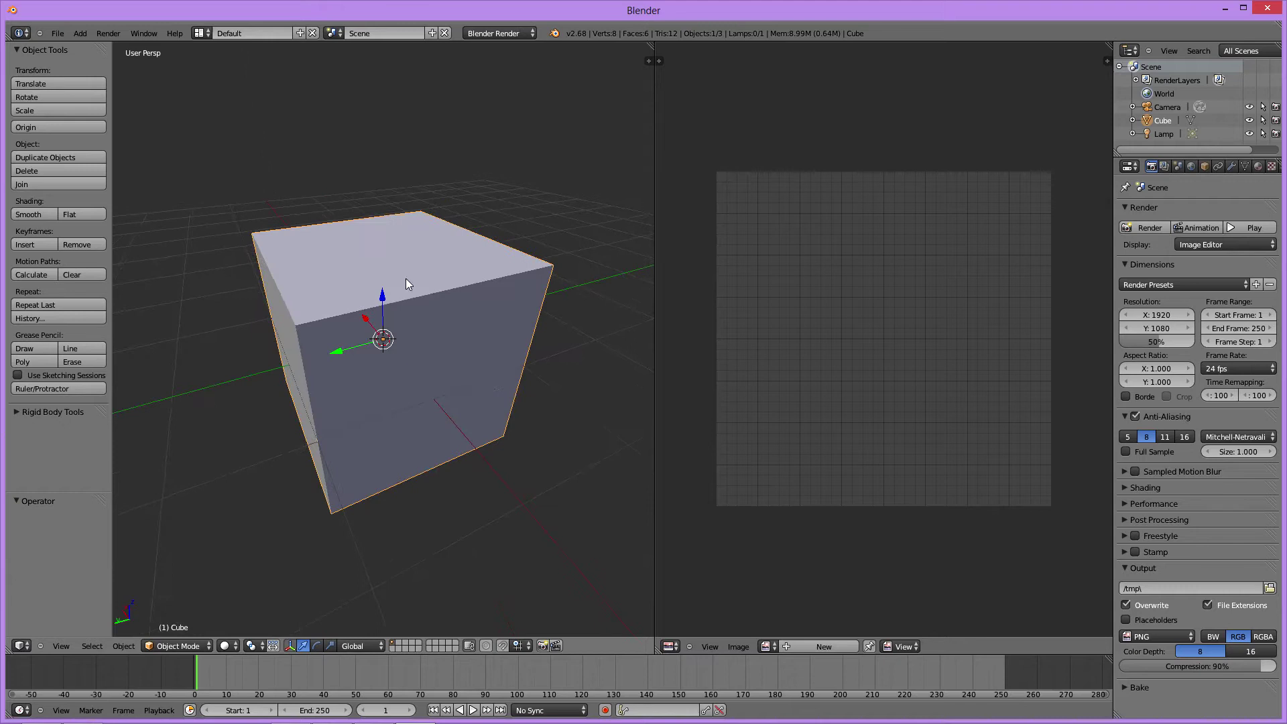
{"action": "middle_click_drag", "start_coordinate": [402, 410], "coordinate": [526, 271]}
{"action": "middle_click_drag", "start_coordinate": [576, 376], "coordinate": [342, 503]}
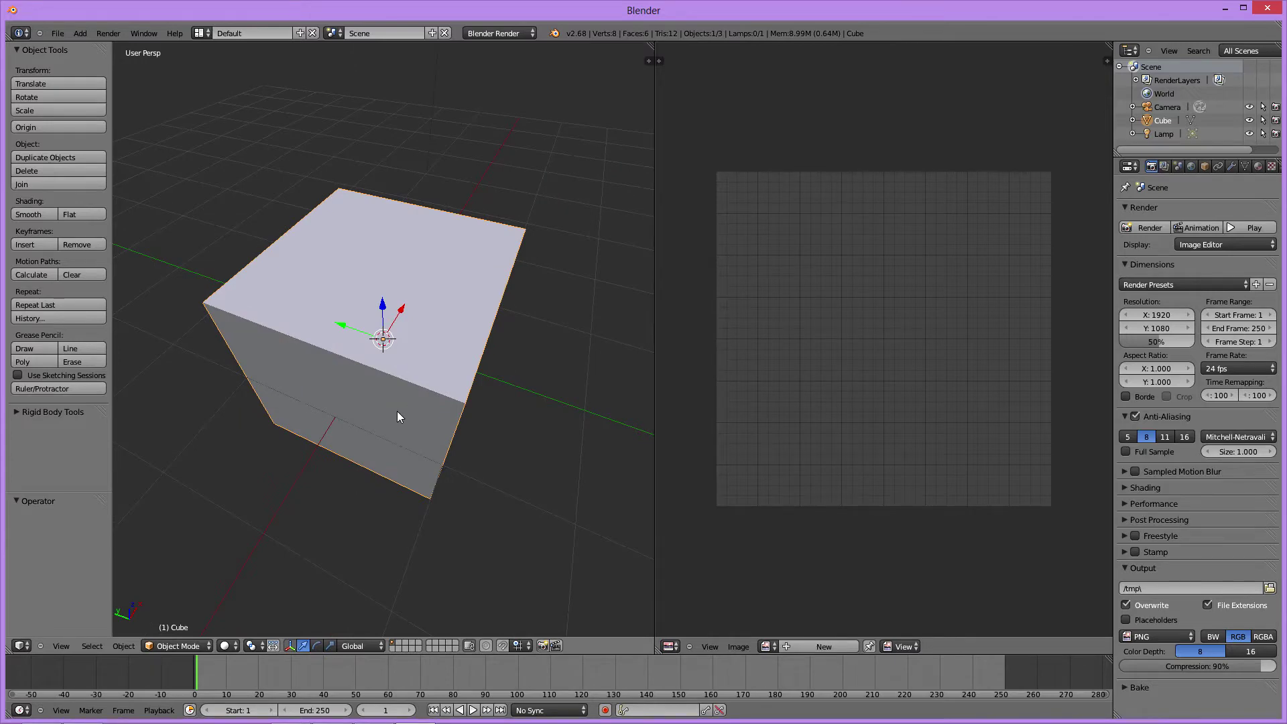
{"action": "middle_click_drag", "start_coordinate": [347, 410], "coordinate": [425, 411]}
Enter Edit Mode and select the two corner vertices of the top-front edge
{"action": "key", "text": "Tab"}
{"action": "scroll", "coordinate": [431, 412], "scroll_direction": "down", "scroll_amount": 3}
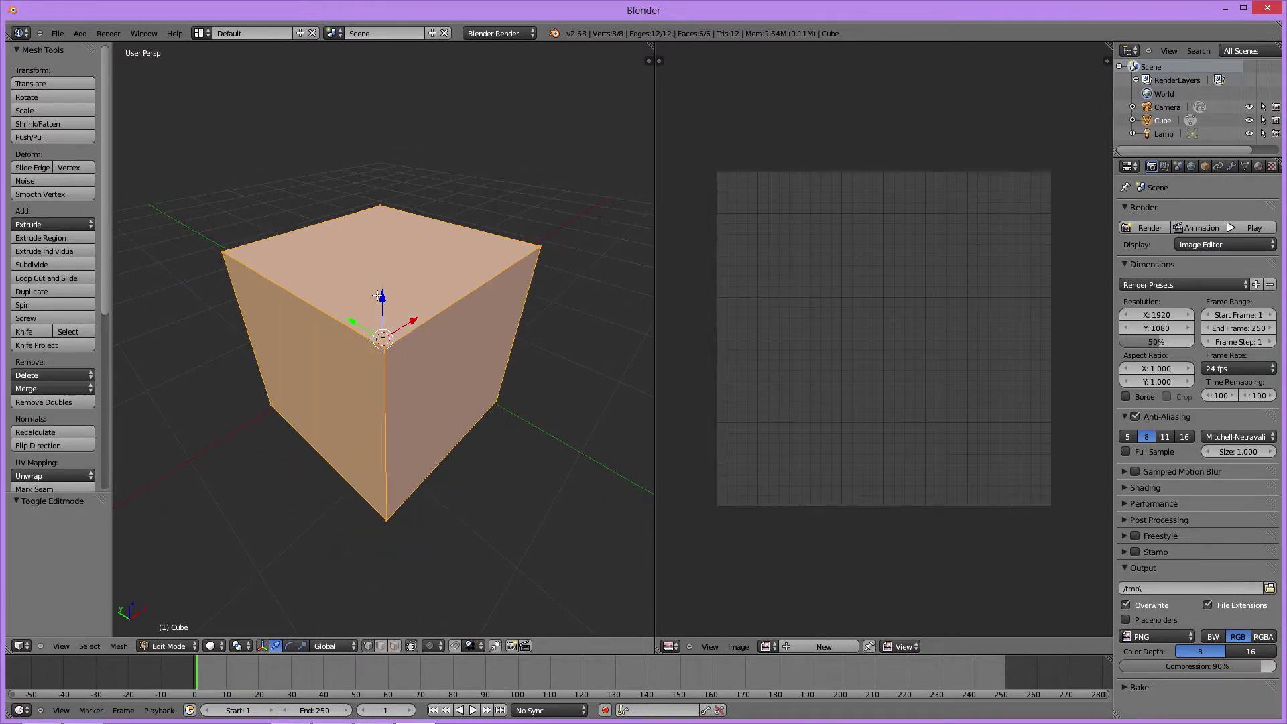
{"action": "middle_click_drag", "start_coordinate": [468, 423], "coordinate": [403, 436]}
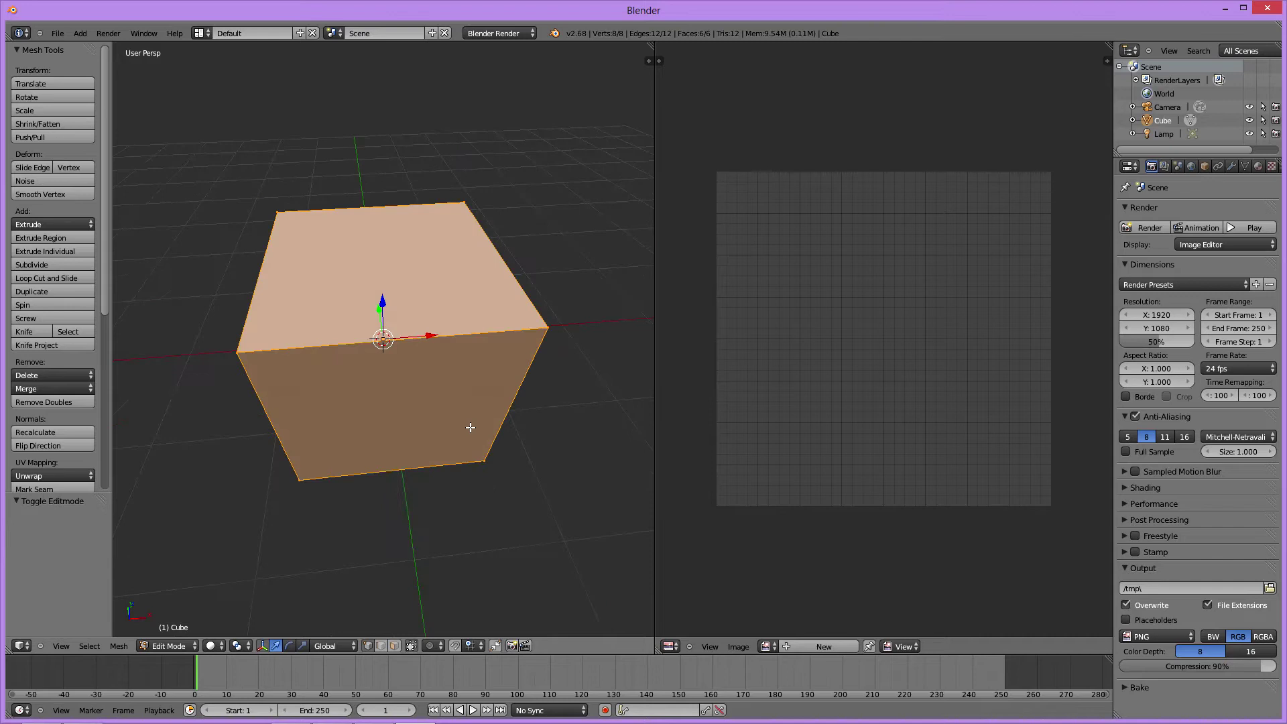
{"action": "right_click", "coordinate": [550, 332]}
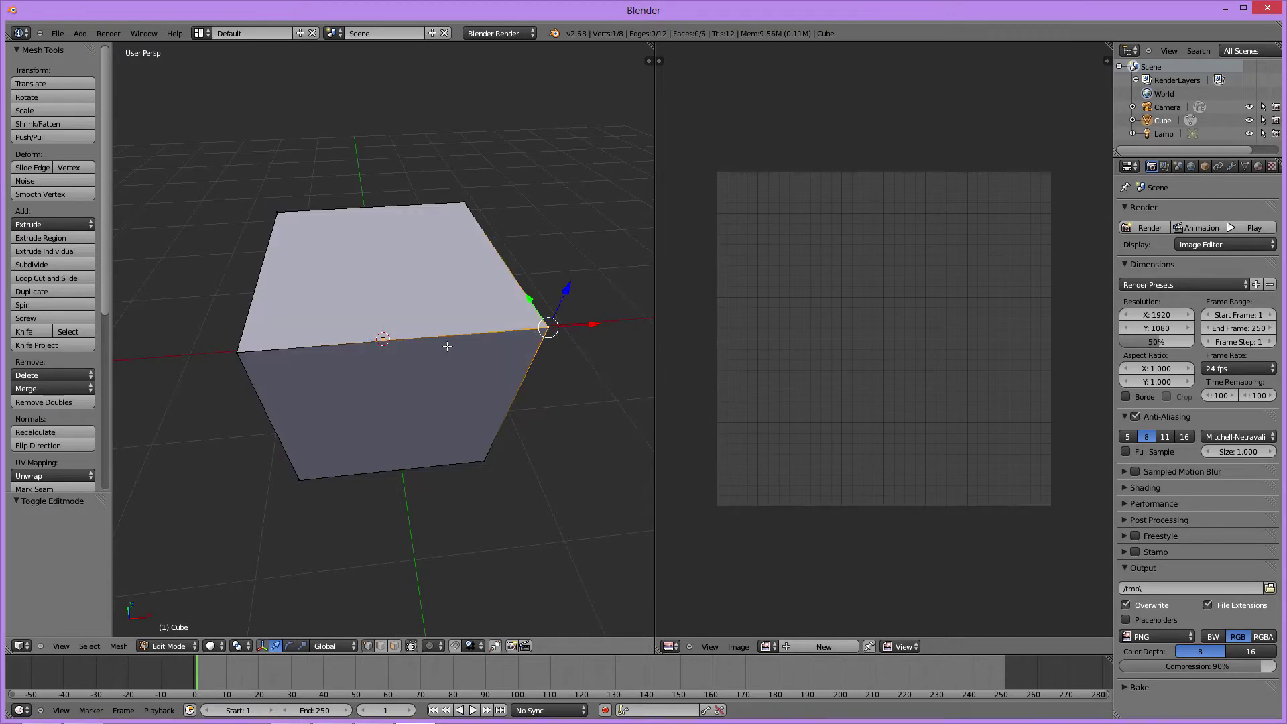
{"action": "right_click", "coordinate": [244, 357], "text": "shift"}
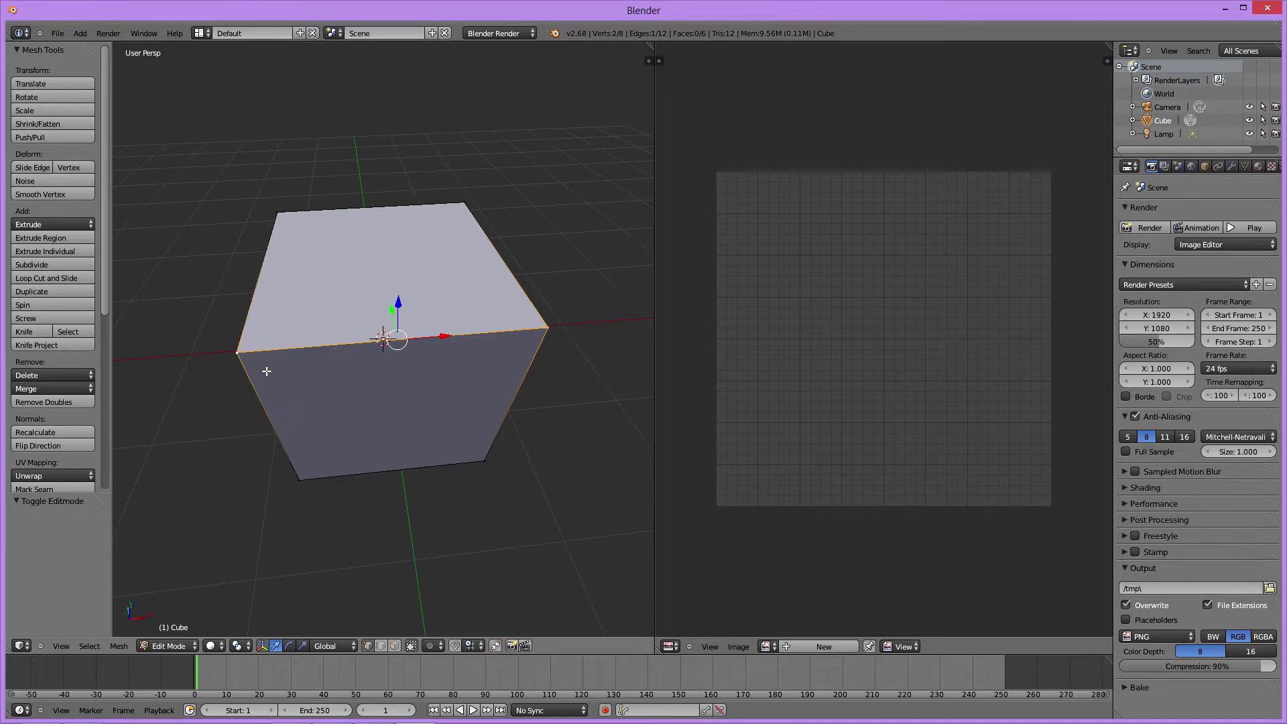
{"action": "scroll", "coordinate": [384, 387], "scroll_direction": "up", "scroll_amount": 2}
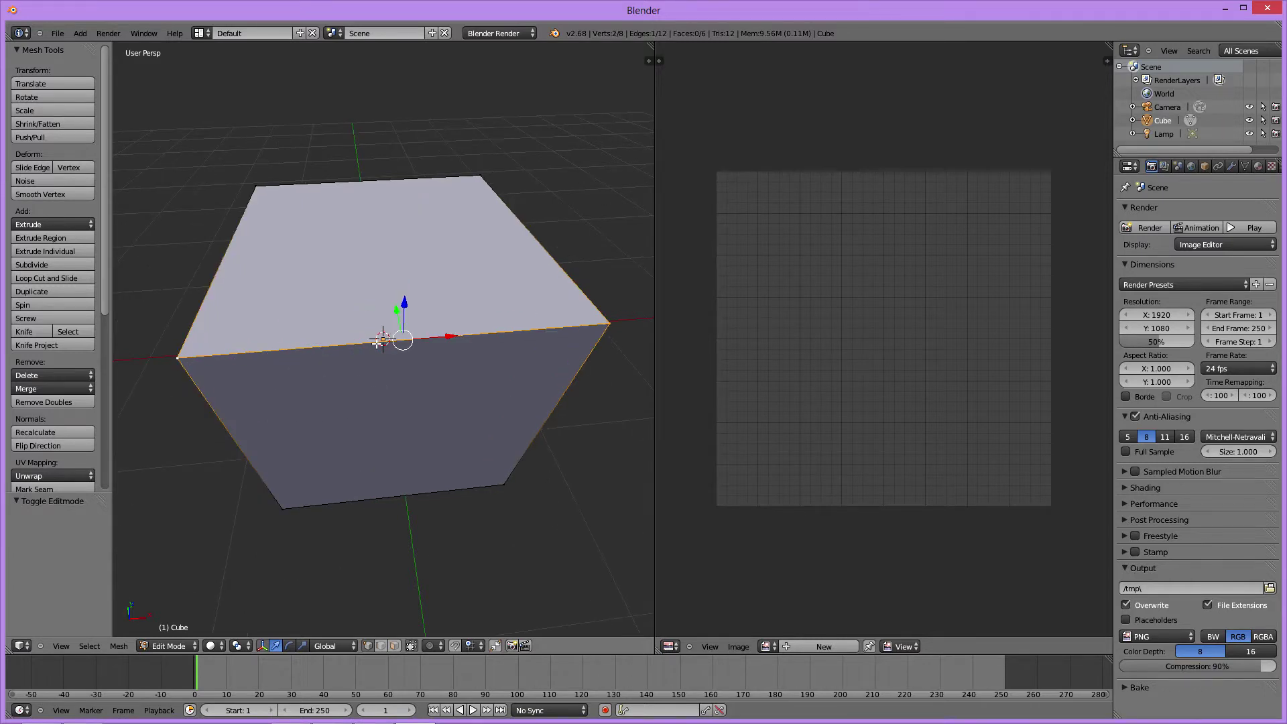
{"action": "middle_click_drag", "start_coordinate": [298, 362], "coordinate": [369, 358]}
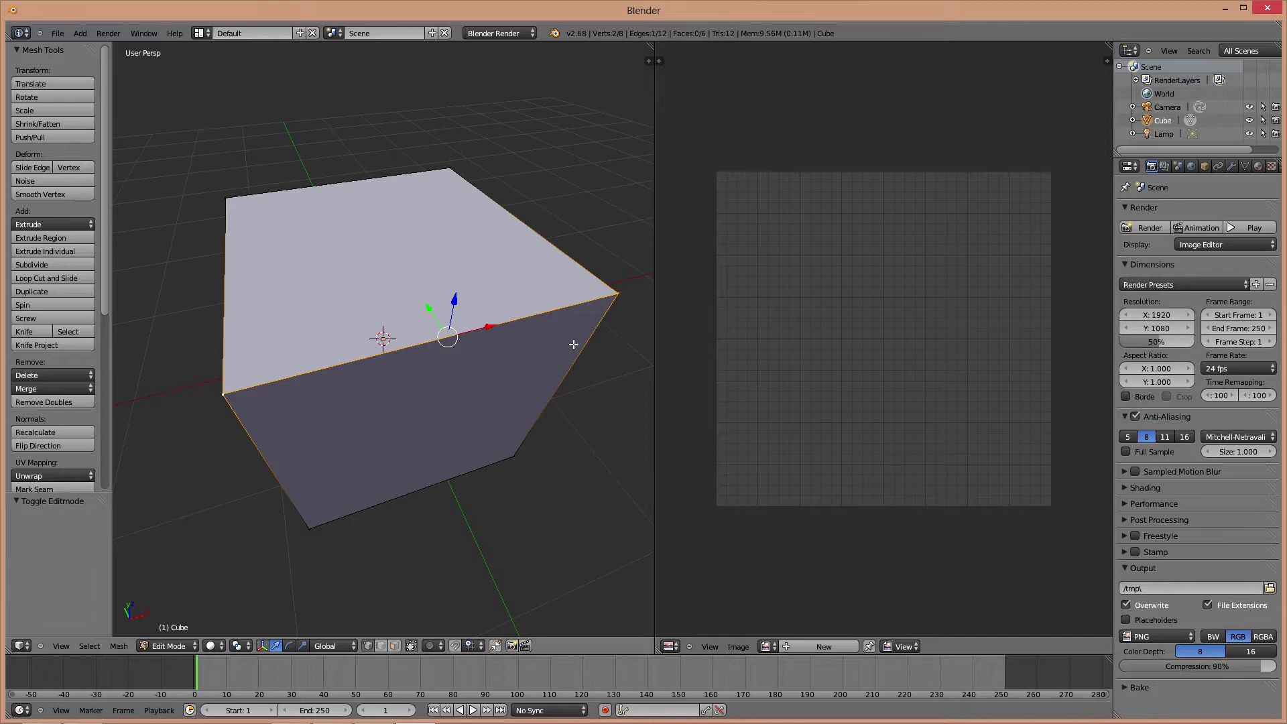
Mark the selected top-front edge as a seam with Ctrl+E, then check it
{"action": "key", "text": "ctrl+e"}
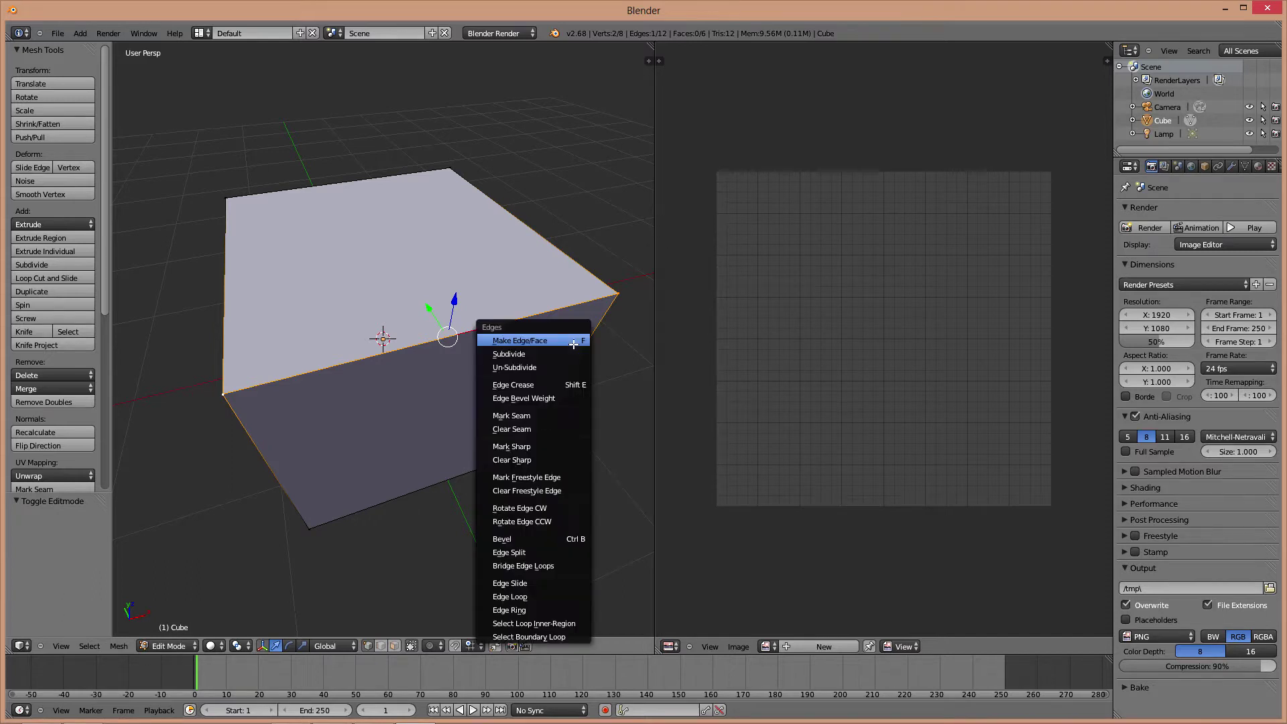
{"action": "left_click", "coordinate": [545, 420]}
{"action": "middle_click_drag", "start_coordinate": [516, 420], "coordinate": [543, 420]}
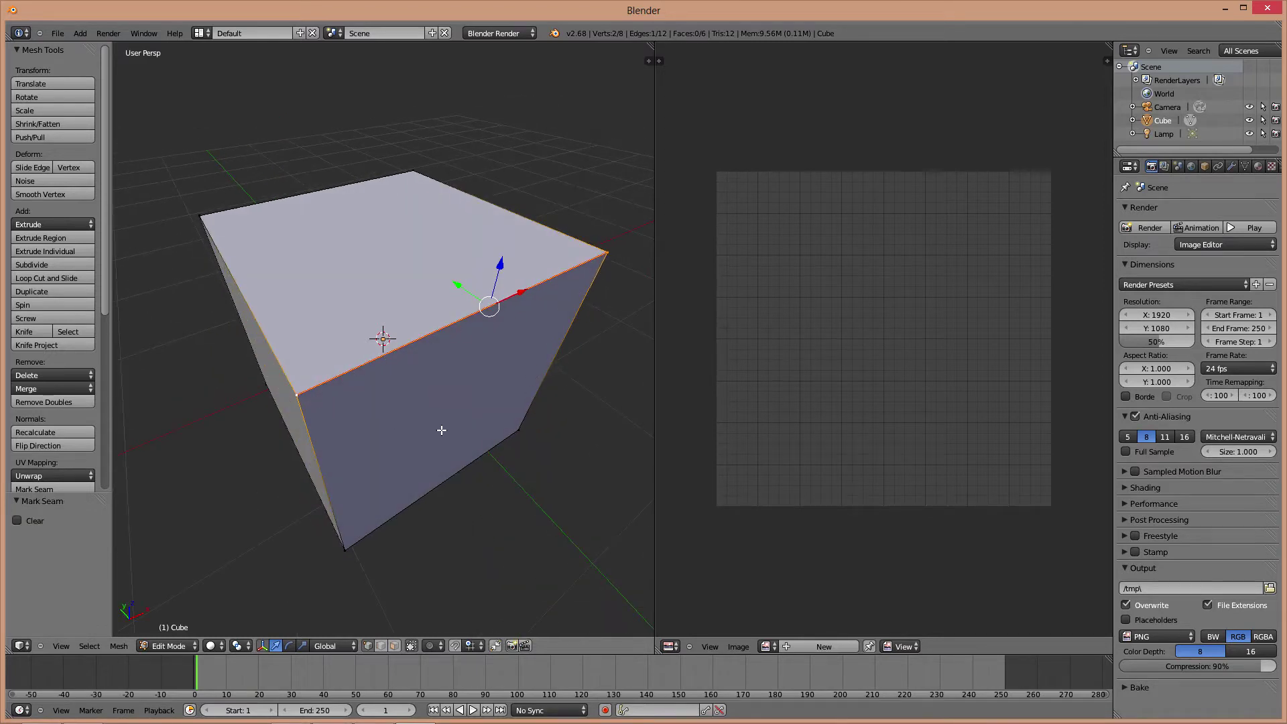
{"action": "middle_click_drag", "start_coordinate": [427, 277], "coordinate": [390, 373]}
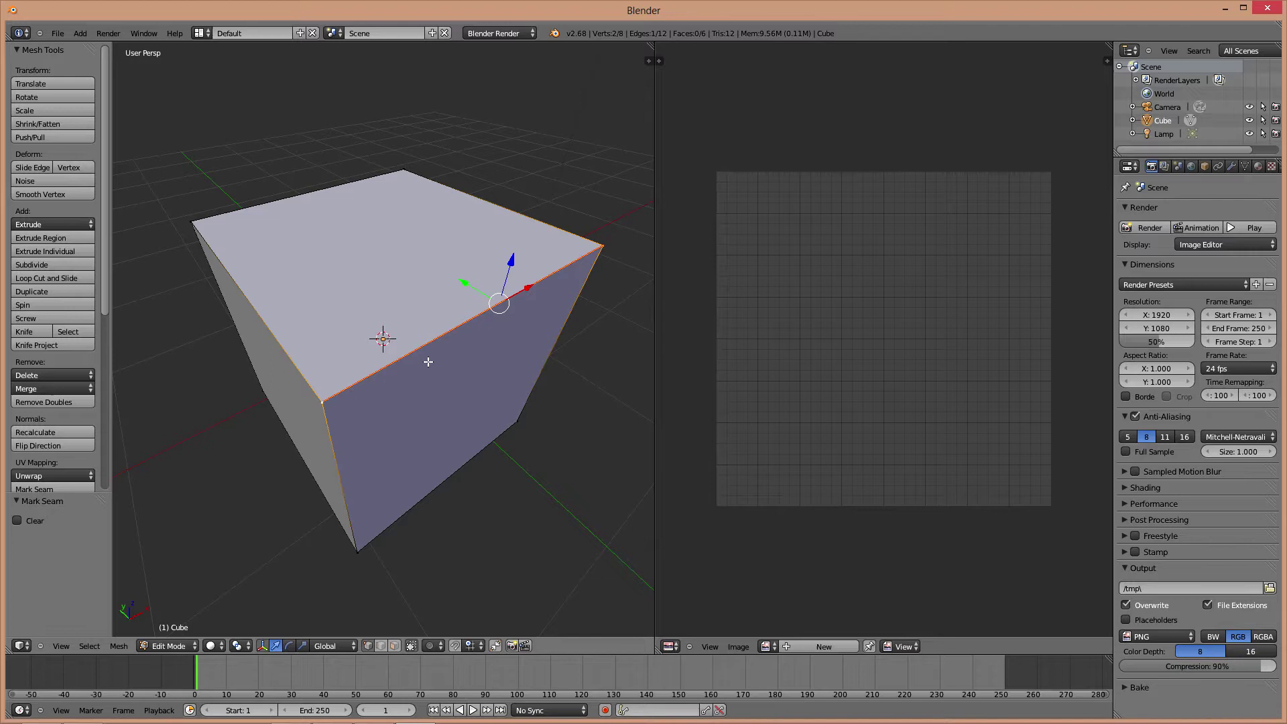
{"action": "mouse_move", "coordinate": [433, 362]}
{"action": "middle_mouse_down"}
{"action": "mouse_move", "coordinate": [451, 350]}
{"action": "mouse_move", "coordinate": [449, 362]}
{"action": "middle_mouse_up"}
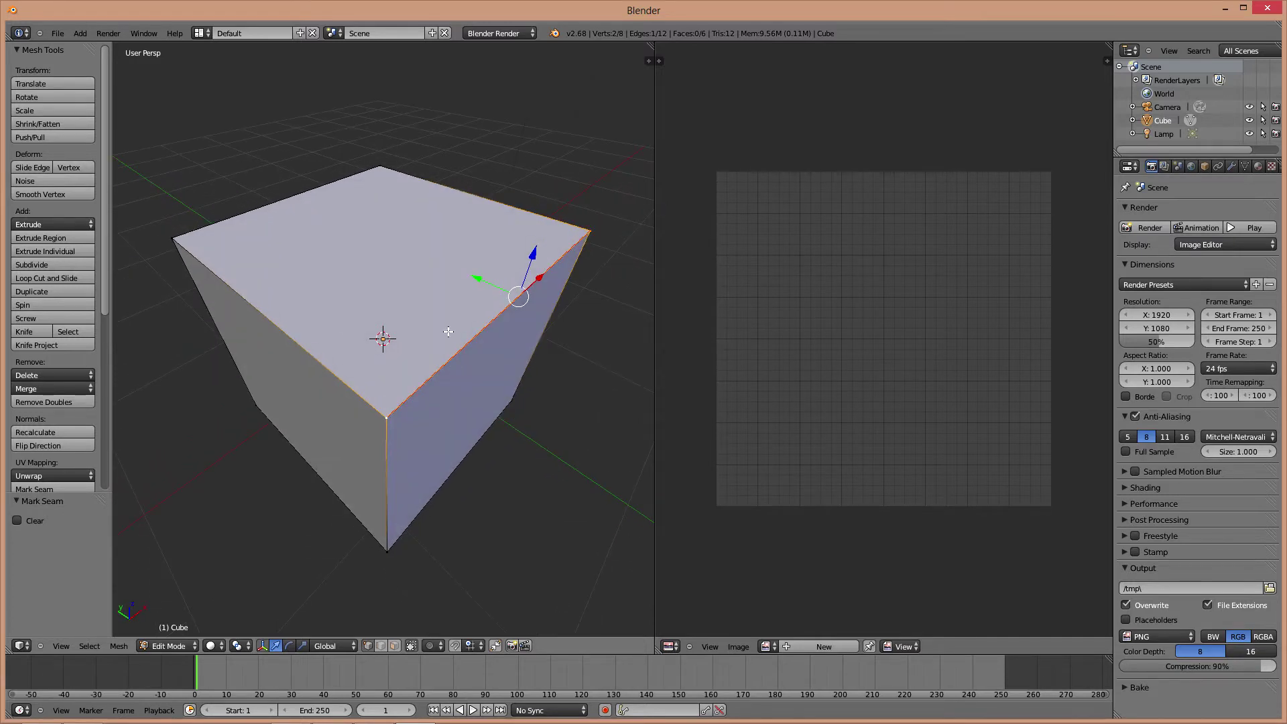
Select the whole mesh and unwrap it, collapsing its UVs into a flat line
{"action": "key", "text": "a"}
{"action": "key", "text": "a"}
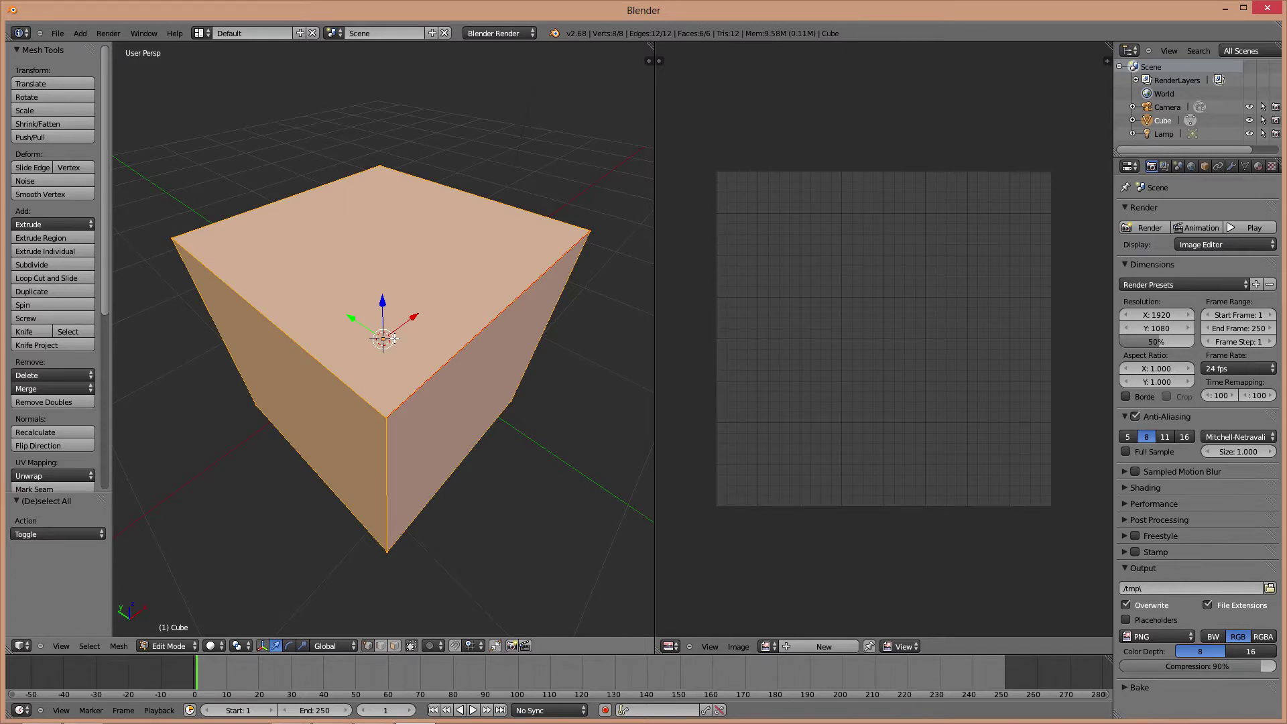
{"action": "key", "text": "u"}
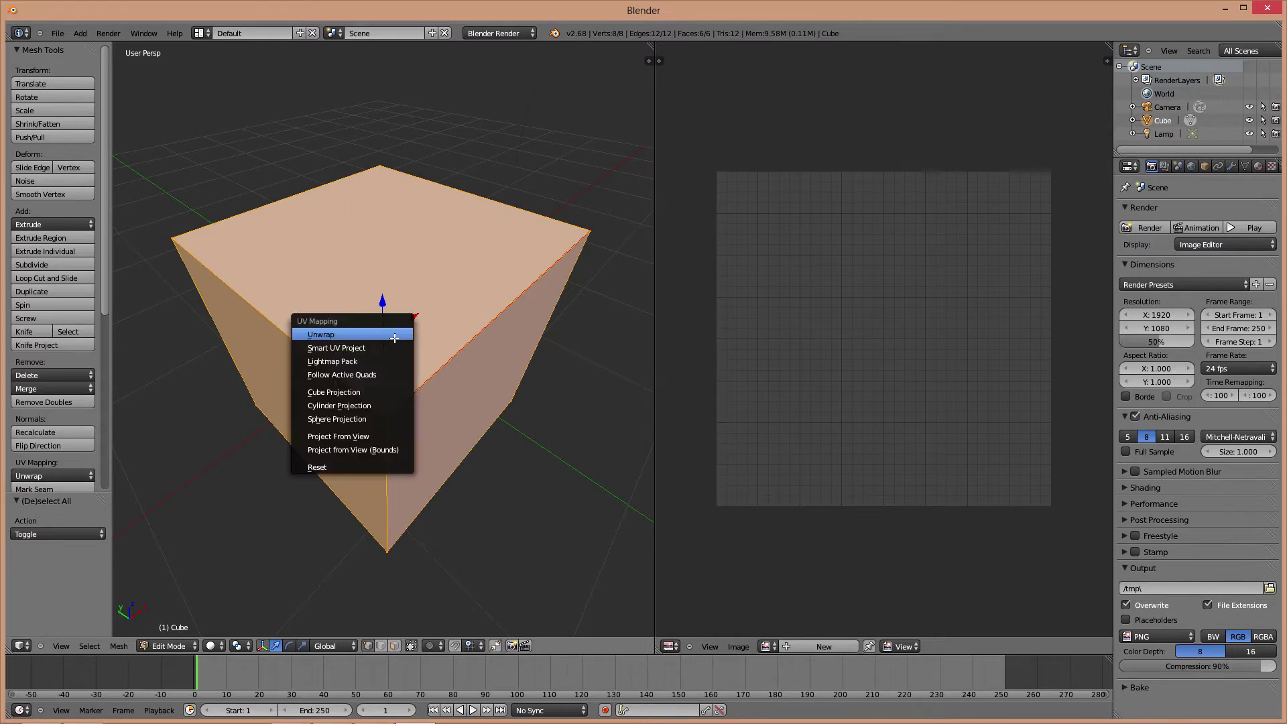
{"action": "left_click", "coordinate": [356, 340]}
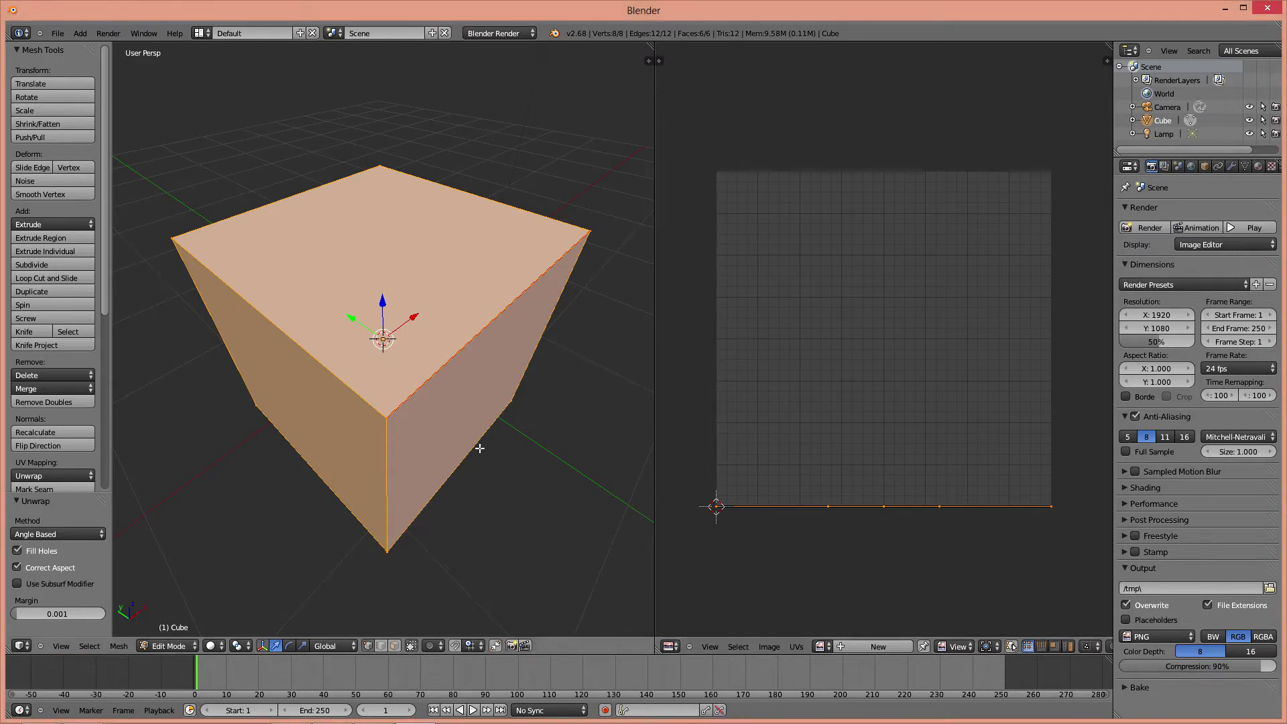
Select only the cube's front corner vertex, emptying the UV grid
{"action": "middle_click_drag", "start_coordinate": [489, 431], "coordinate": [372, 353]}
{"action": "right_click", "coordinate": [372, 353]}
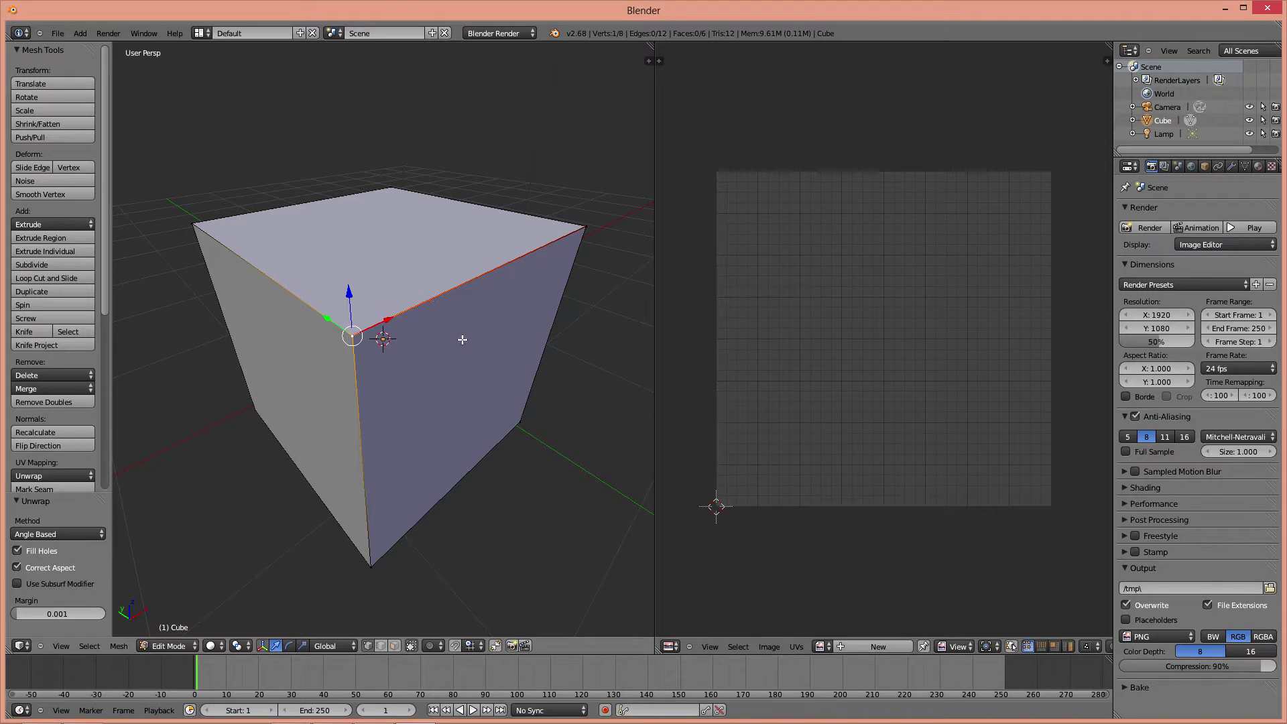
{"action": "middle_click_drag", "start_coordinate": [462, 338], "coordinate": [512, 315]}
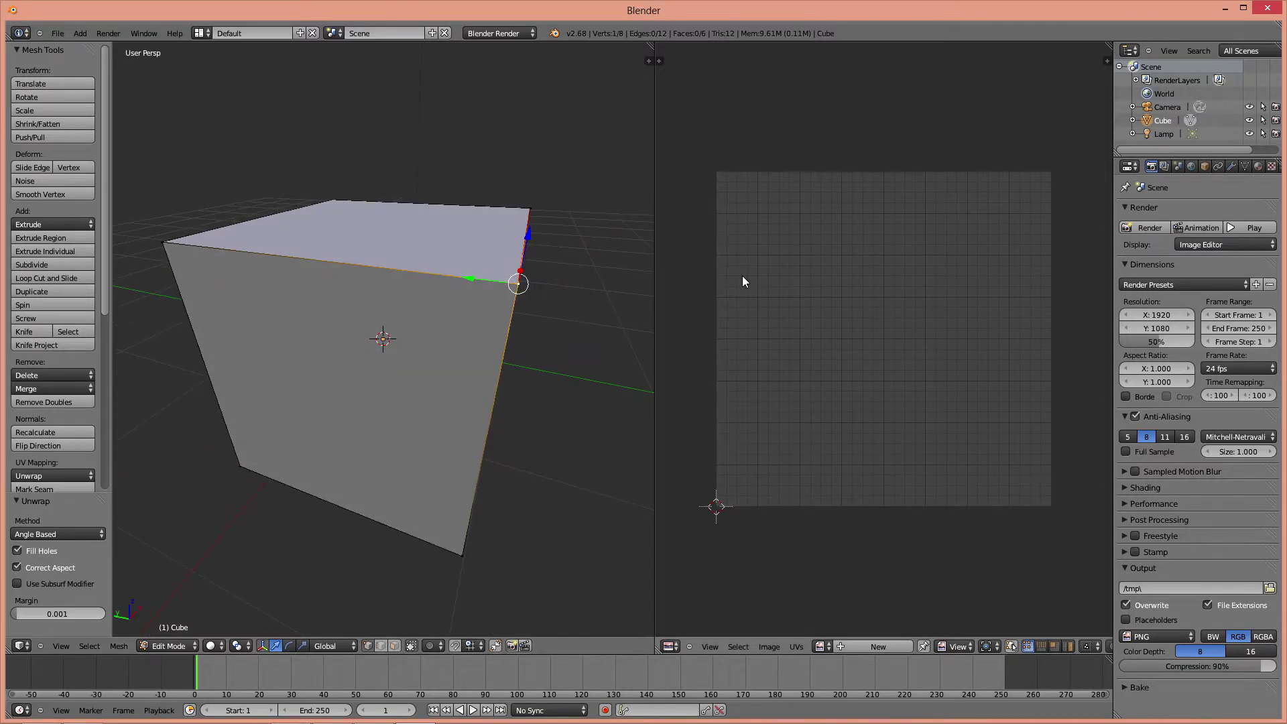
{"action": "mouse_move", "coordinate": [474, 368]}
{"action": "middle_mouse_down"}
{"action": "mouse_move", "coordinate": [271, 311]}
{"action": "mouse_move", "coordinate": [558, 357]}
{"action": "mouse_move", "coordinate": [506, 391]}
{"action": "mouse_move", "coordinate": [517, 388]}
{"action": "mouse_move", "coordinate": [487, 322]}
{"action": "mouse_move", "coordinate": [451, 336]}
{"action": "mouse_move", "coordinate": [471, 330]}
{"action": "mouse_move", "coordinate": [433, 322]}
{"action": "mouse_move", "coordinate": [498, 317]}
{"action": "mouse_move", "coordinate": [469, 330]}
{"action": "mouse_move", "coordinate": [474, 359]}
{"action": "mouse_move", "coordinate": [479, 349]}
{"action": "middle_mouse_up"}
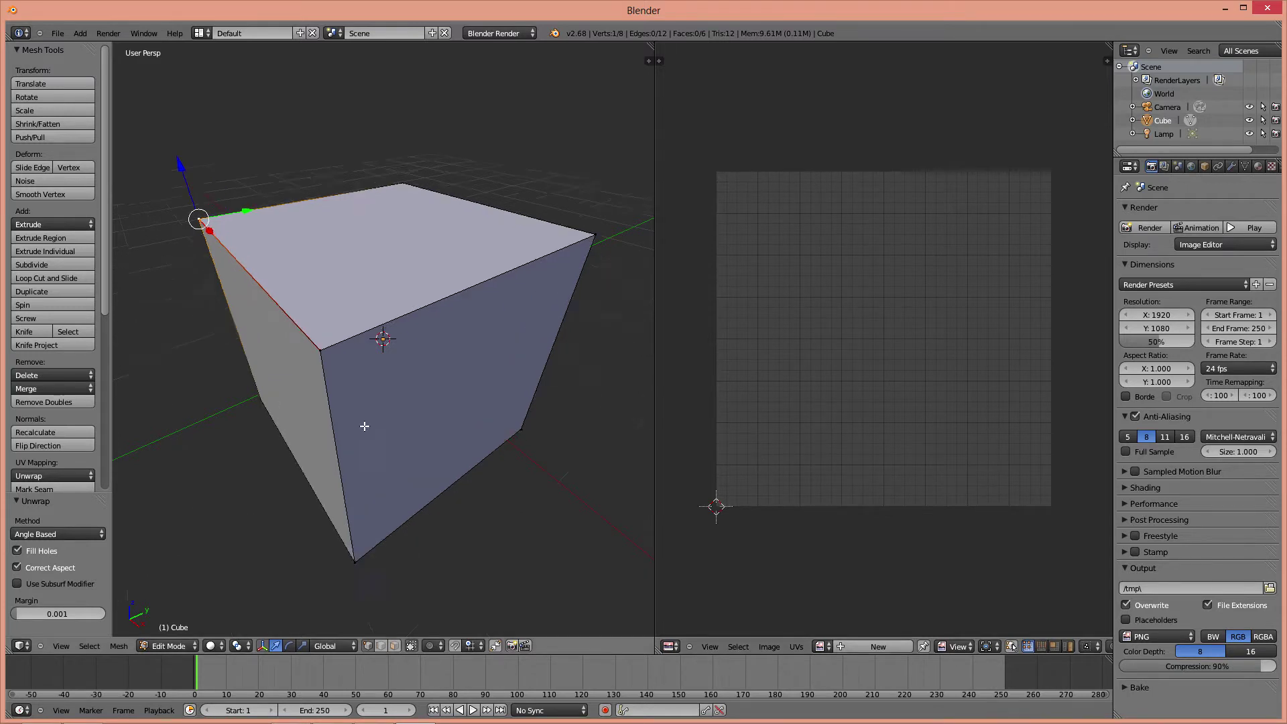
Orbit and zoom around the cube to inspect it from several angles
{"action": "scroll", "coordinate": [362, 428], "scroll_direction": "up", "scroll_amount": 4}
{"action": "scroll", "coordinate": [322, 391], "scroll_direction": "down", "scroll_amount": 3}
{"action": "scroll", "coordinate": [424, 391], "scroll_direction": "up", "scroll_amount": 1}
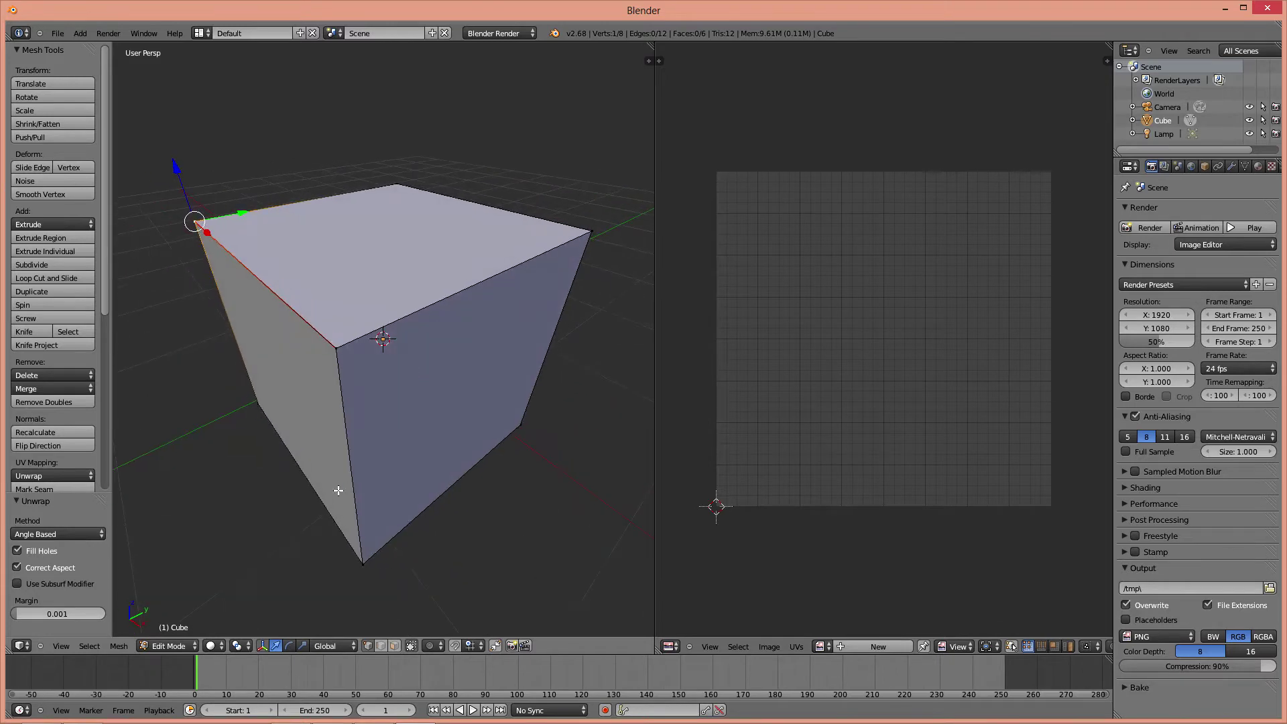
{"action": "middle_click_drag", "start_coordinate": [339, 490], "coordinate": [476, 353]}
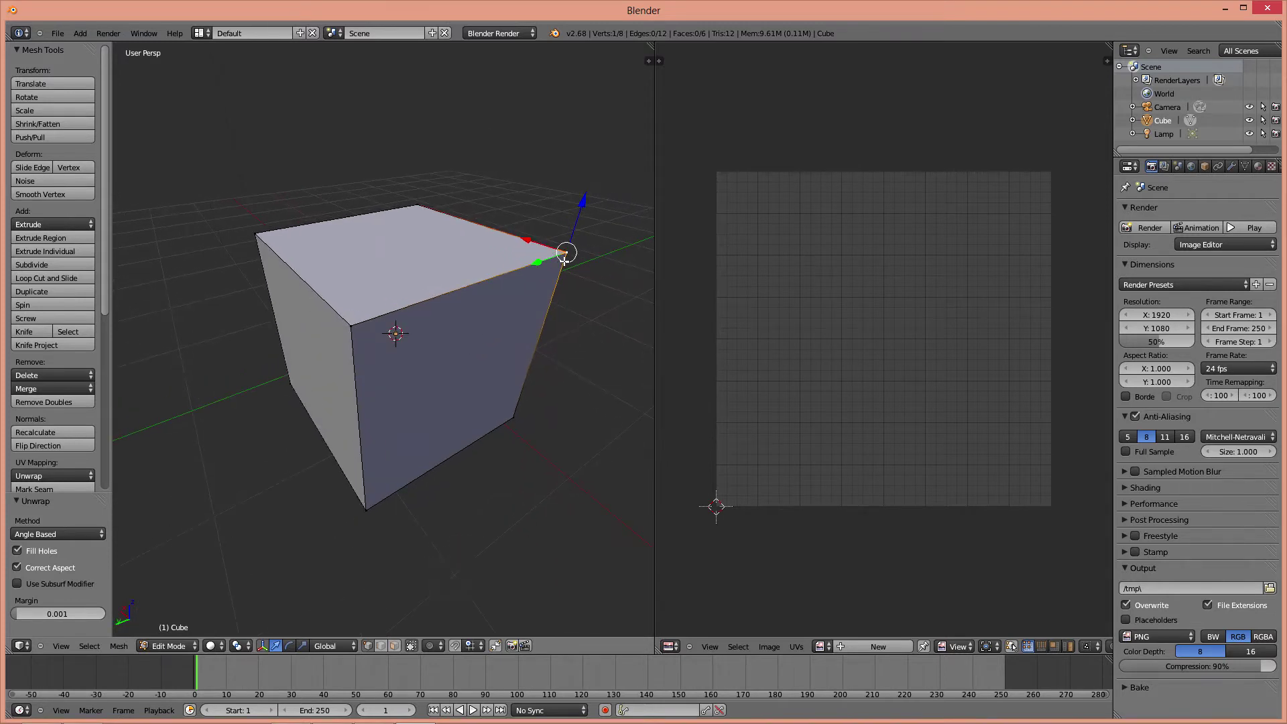
{"action": "middle_click_drag", "start_coordinate": [447, 296], "coordinate": [323, 429]}
{"action": "middle_click_drag", "start_coordinate": [578, 304], "coordinate": [466, 512]}
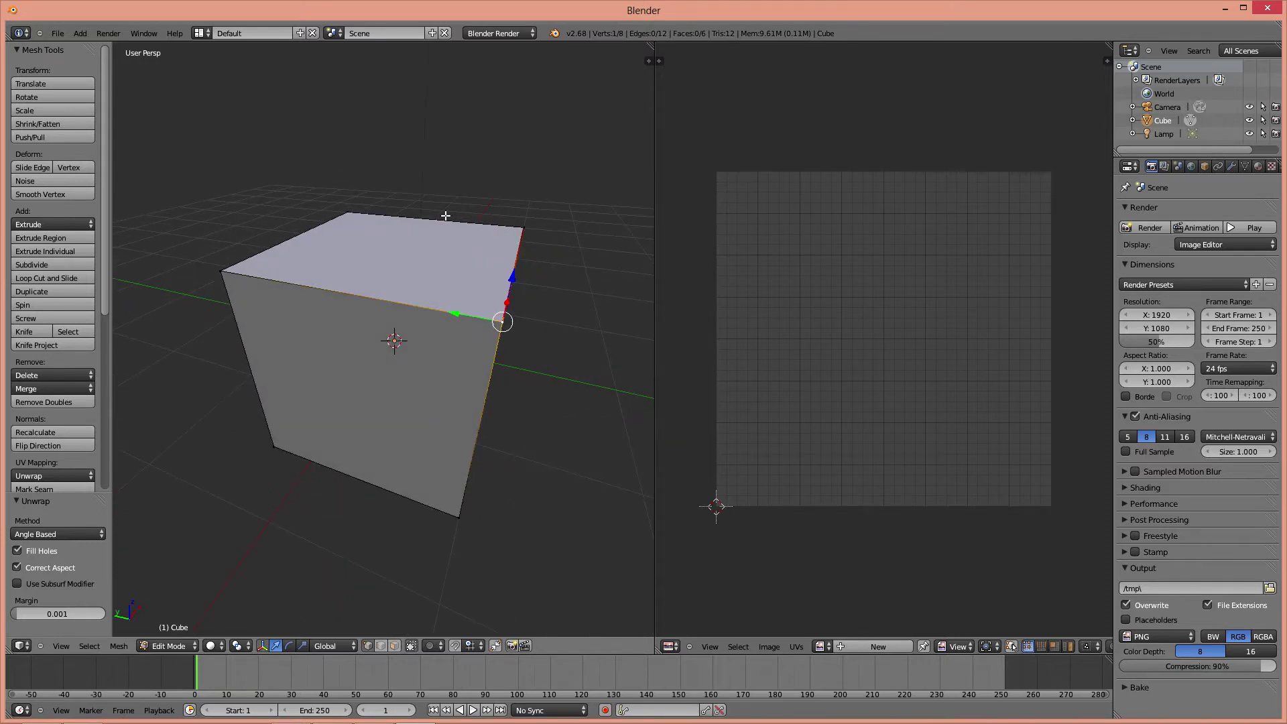
{"action": "middle_click_drag", "start_coordinate": [268, 298], "coordinate": [279, 267]}
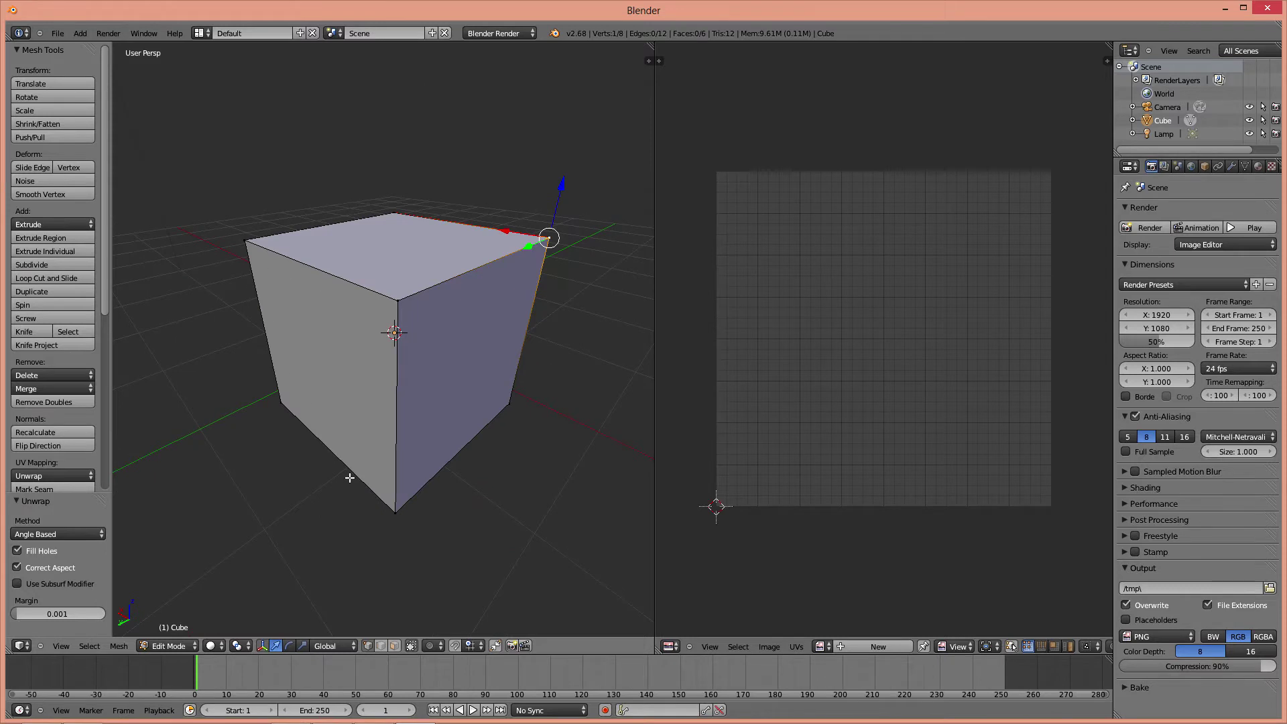
{"action": "middle_click_drag", "start_coordinate": [350, 477], "coordinate": [379, 373]}
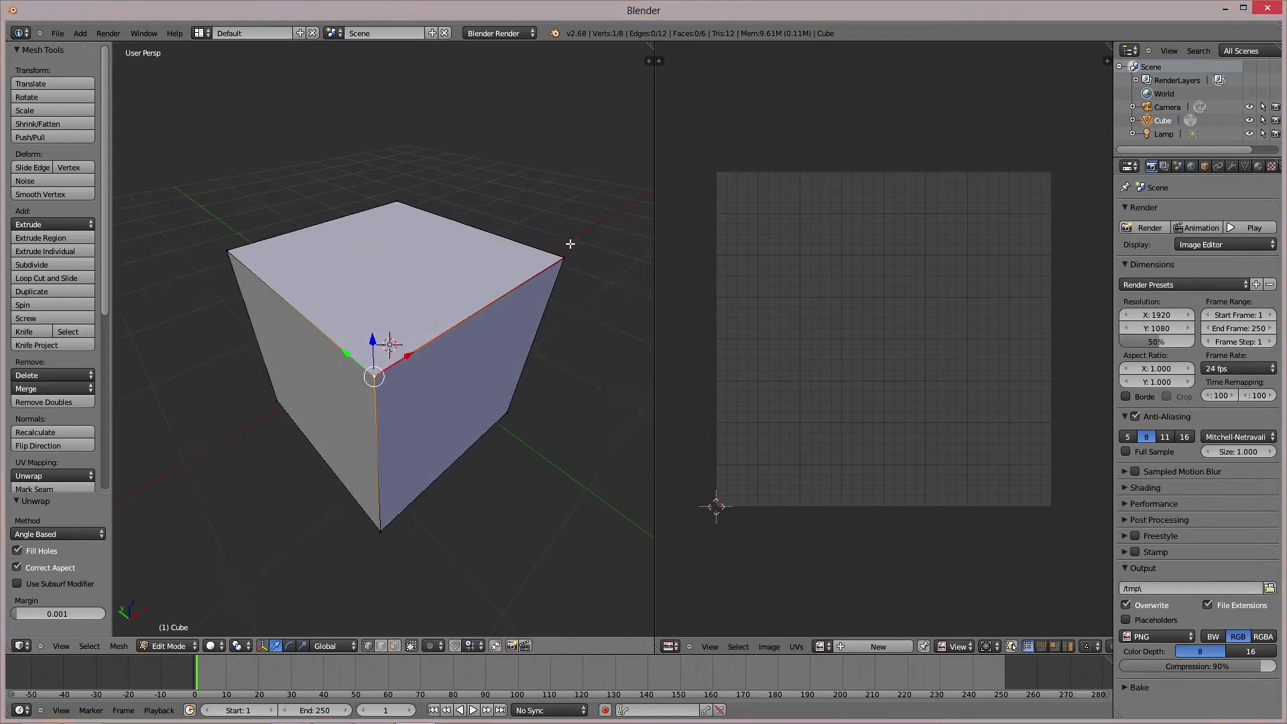
{"action": "scroll", "coordinate": [565, 297], "scroll_direction": "up", "scroll_amount": 1}
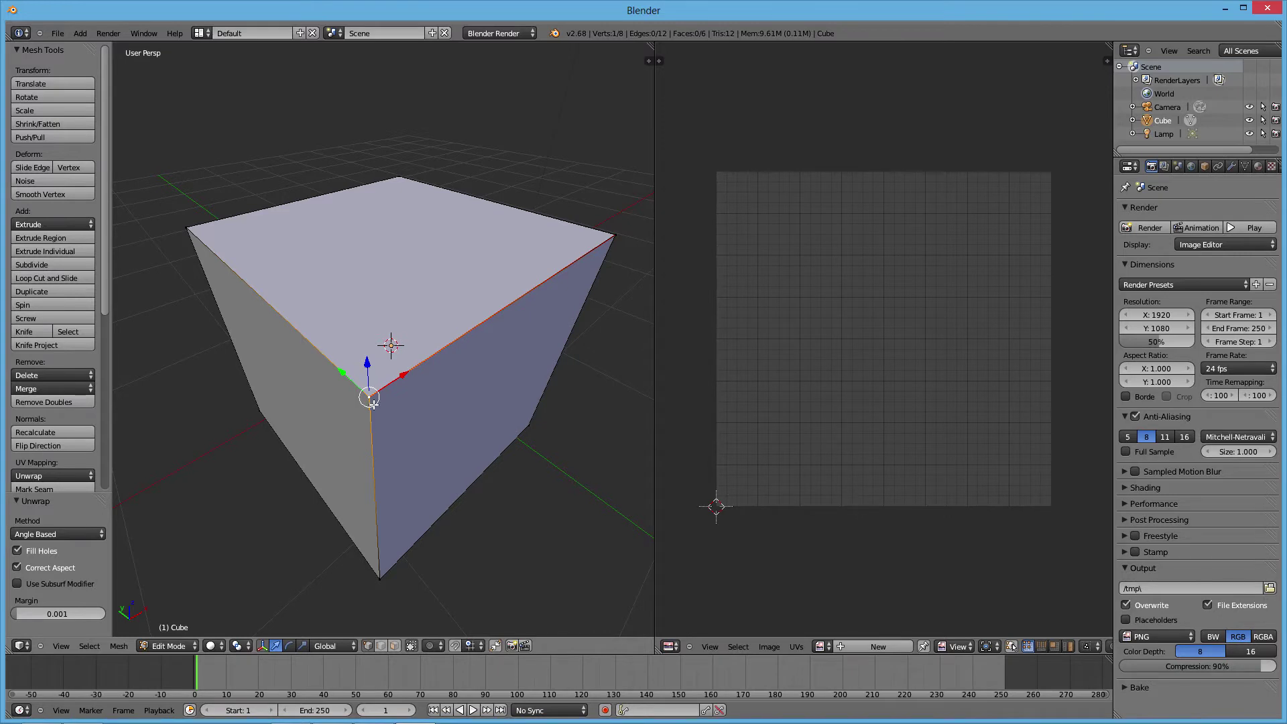
{"action": "middle_click_drag", "start_coordinate": [373, 398], "coordinate": [433, 401]}
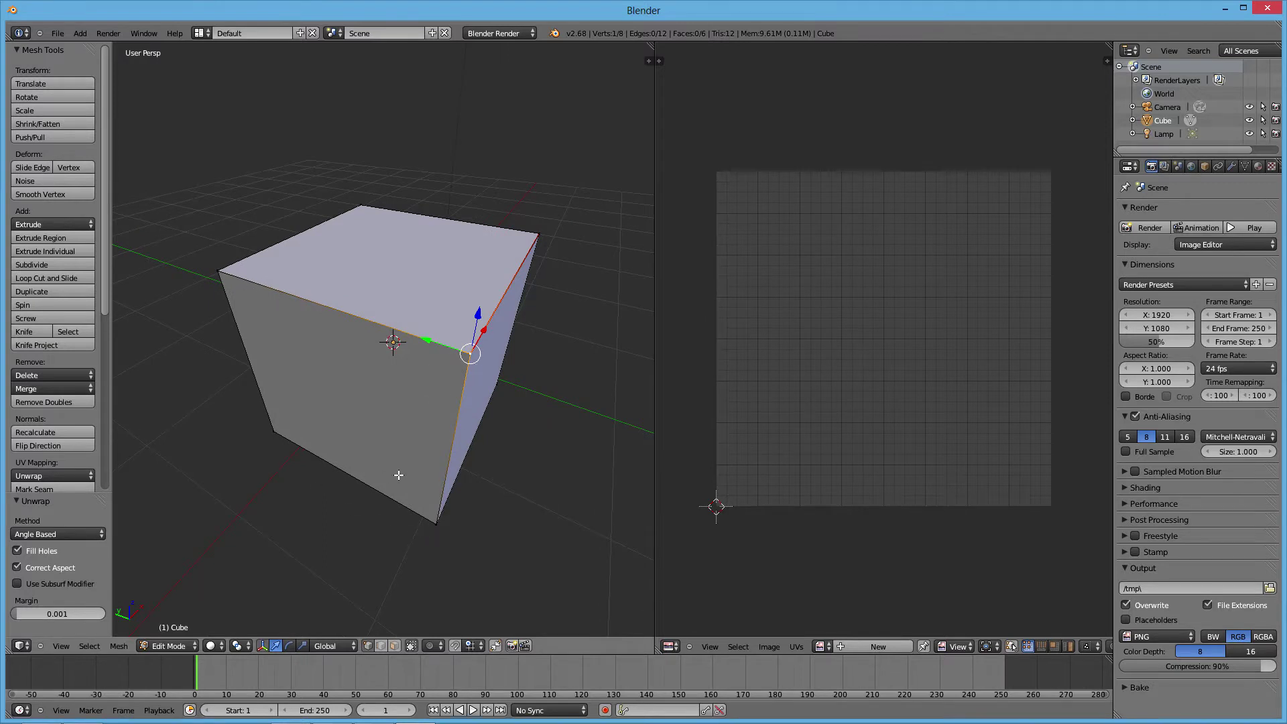
{"action": "mouse_move", "coordinate": [485, 389]}
{"action": "middle_mouse_down"}
{"action": "mouse_move", "coordinate": [496, 370]}
{"action": "mouse_move", "coordinate": [485, 380]}
{"action": "middle_mouse_up"}
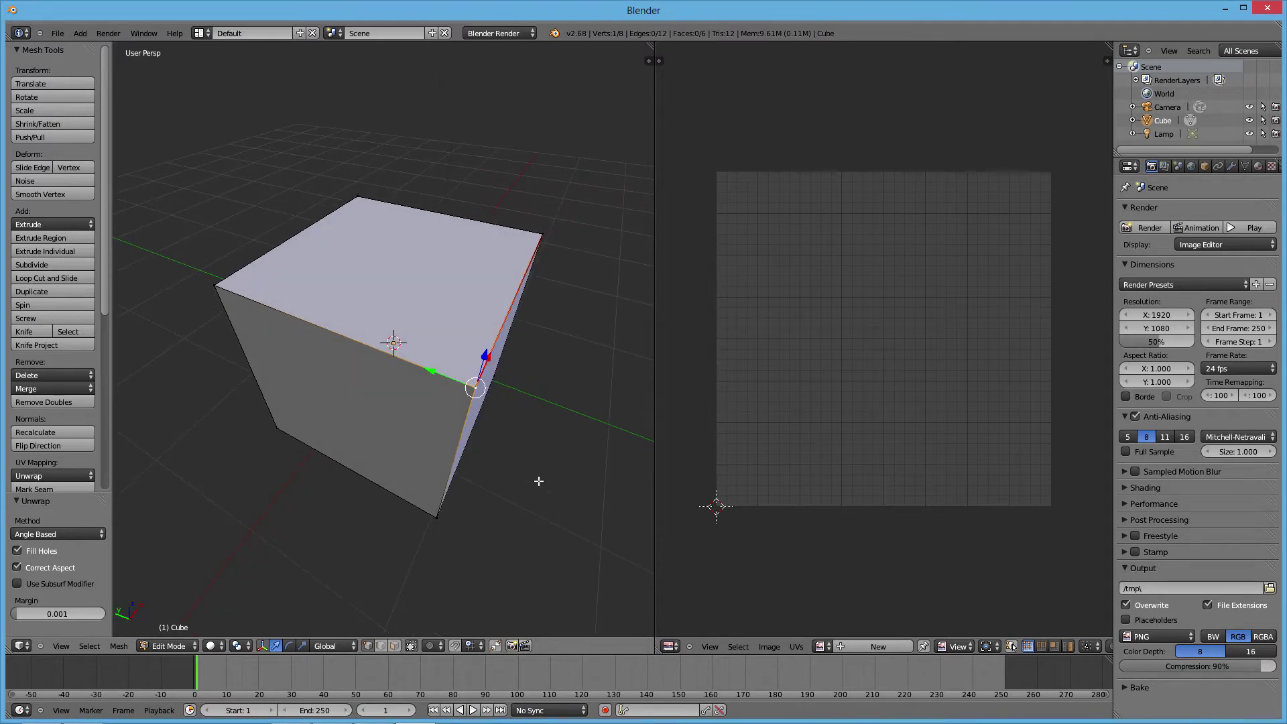
{"action": "middle_click_drag", "start_coordinate": [539, 481], "coordinate": [528, 461]}
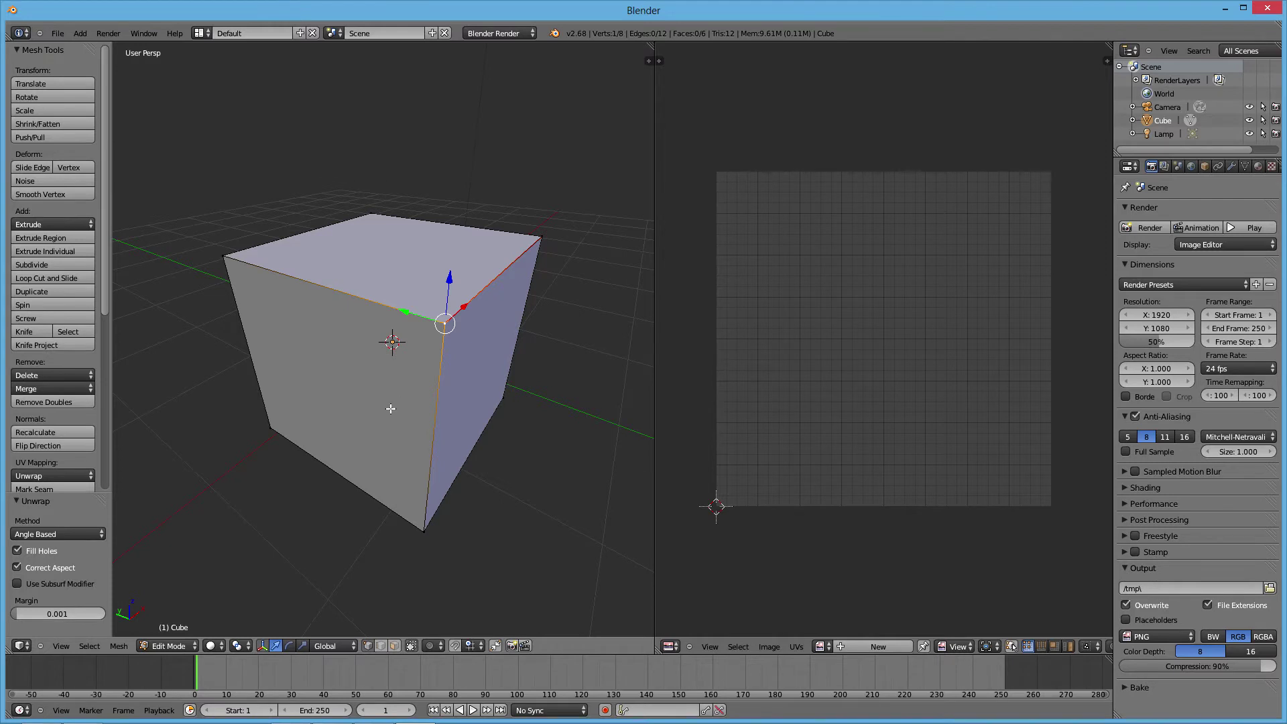
Switch to Edge select mode and select the cube's front-top edge
{"action": "left_click", "coordinate": [381, 646]}
{"action": "right_click", "coordinate": [414, 329]}
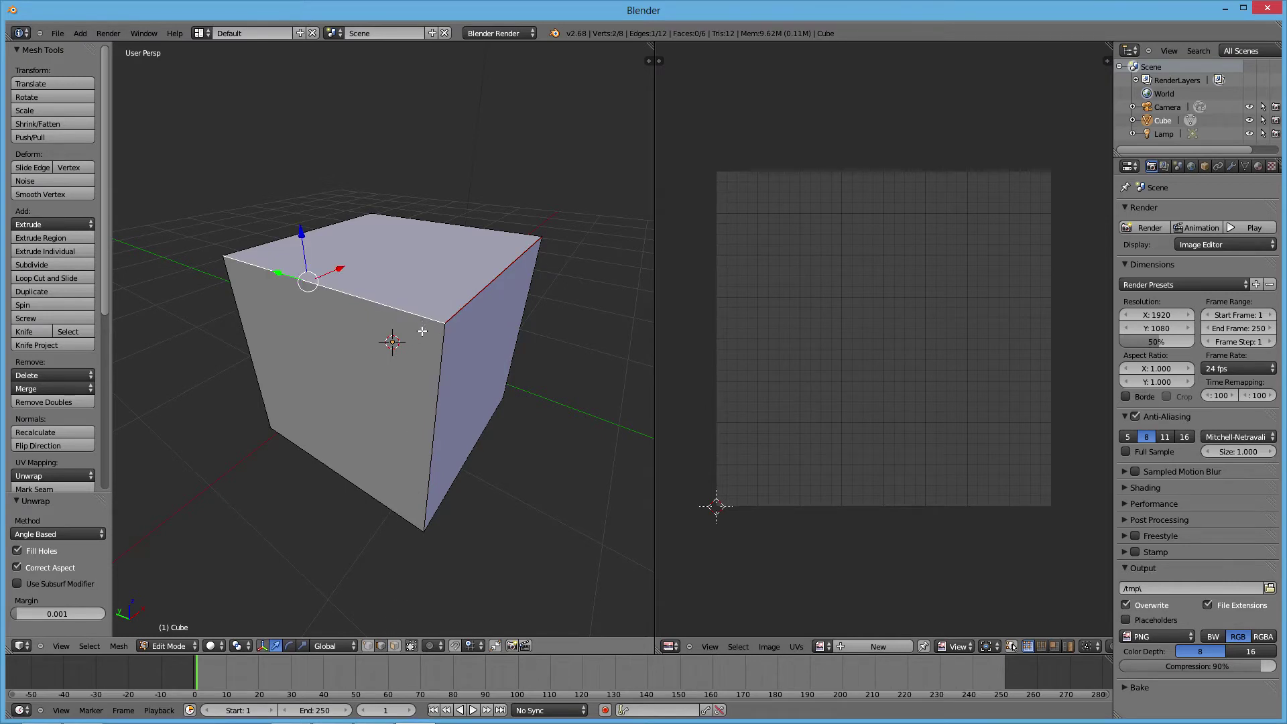
{"action": "right_click", "coordinate": [442, 384]}
{"action": "right_click", "coordinate": [422, 322]}
{"action": "right_click", "coordinate": [252, 347]}
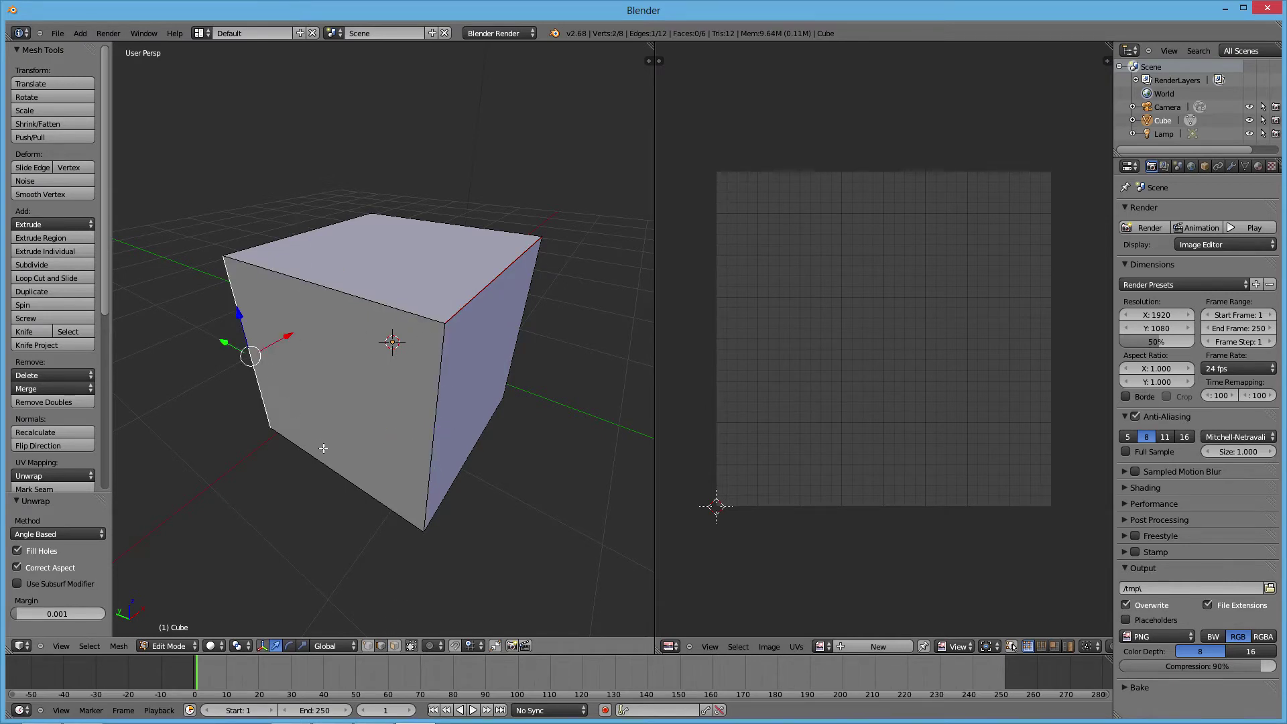
{"action": "right_click", "coordinate": [323, 448]}
{"action": "right_click", "coordinate": [377, 311]}
{"action": "middle_click_drag", "start_coordinate": [393, 378], "coordinate": [395, 398]}
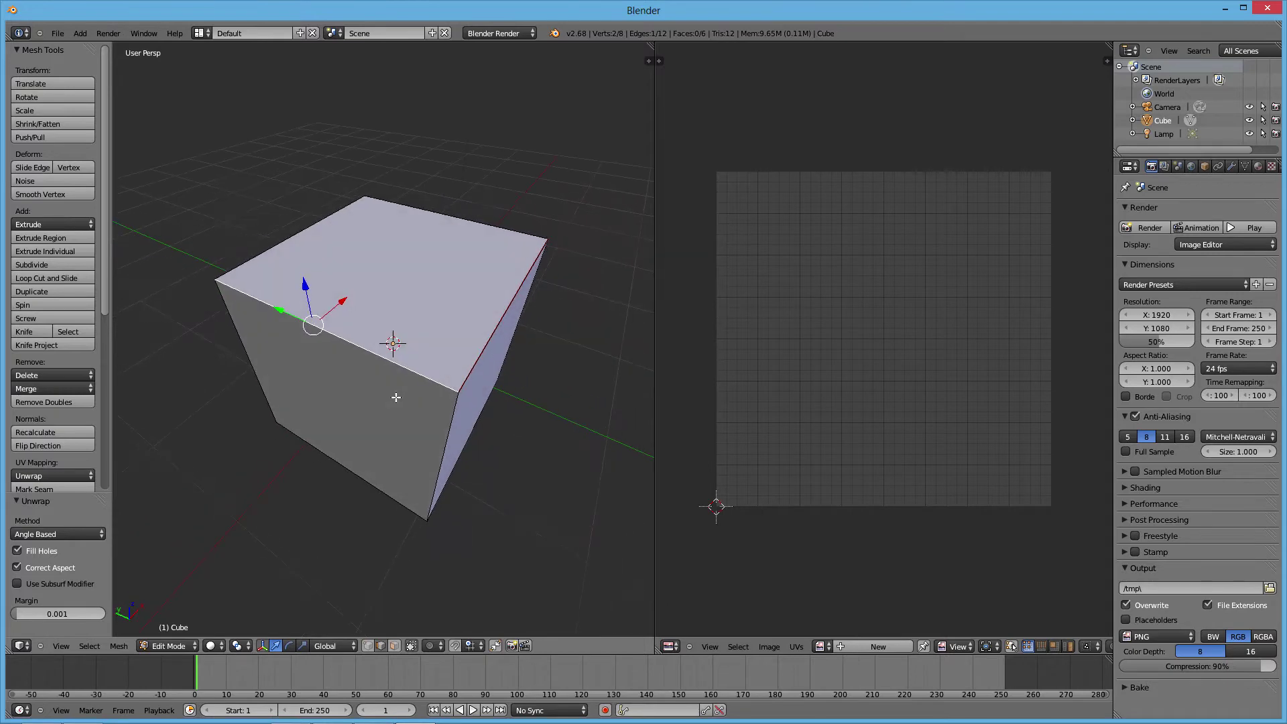
Add the top-right, both front vertical, bottom-right and bottom-left edges to the selection
{"action": "right_click", "coordinate": [476, 223], "text": "shift"}
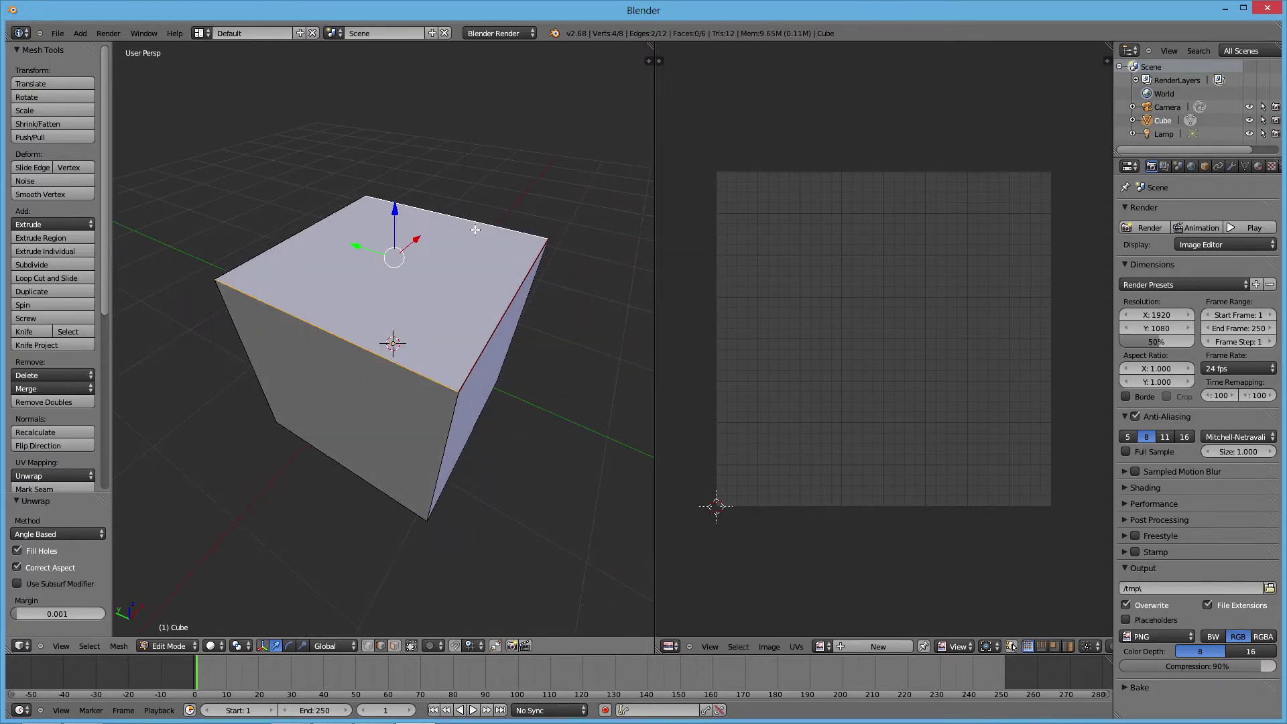
{"action": "middle_click_drag", "start_coordinate": [477, 227], "coordinate": [541, 315]}
{"action": "right_click", "coordinate": [460, 336], "text": "shift"}
{"action": "right_click", "coordinate": [255, 324], "text": "shift"}
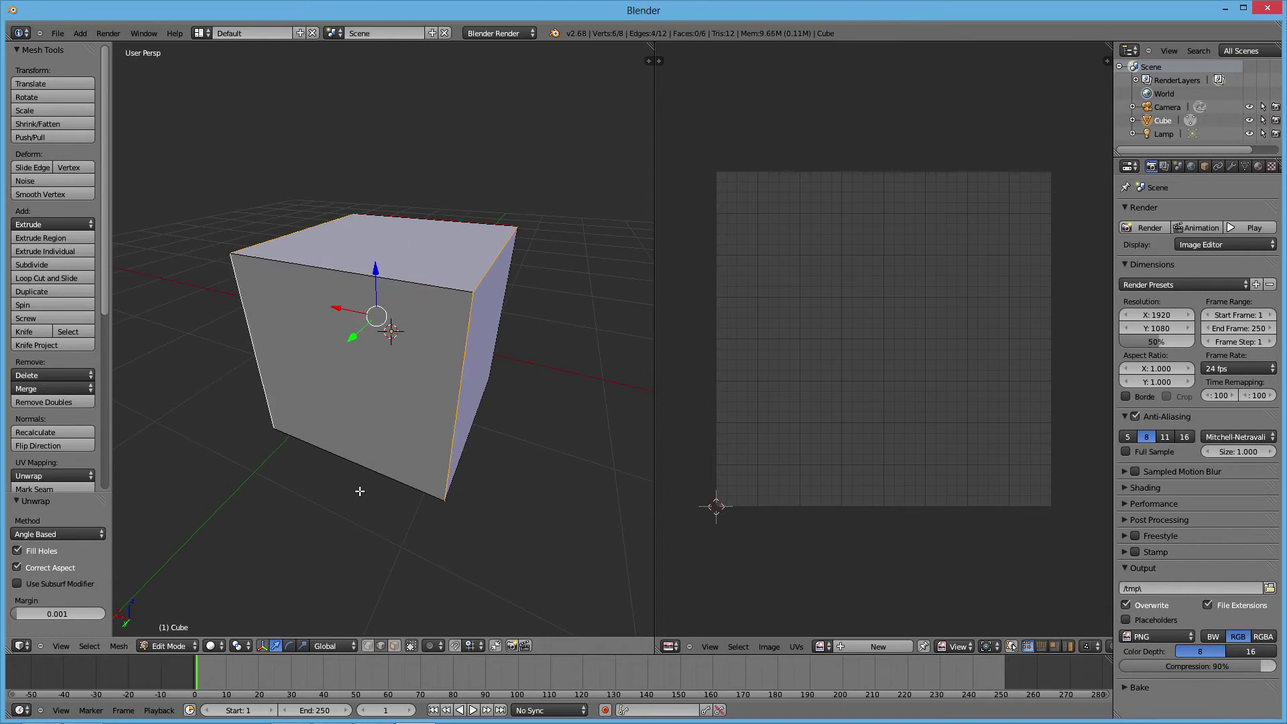
{"action": "middle_click_drag", "start_coordinate": [360, 491], "coordinate": [442, 322]}
{"action": "right_click", "coordinate": [449, 310], "text": "shift"}
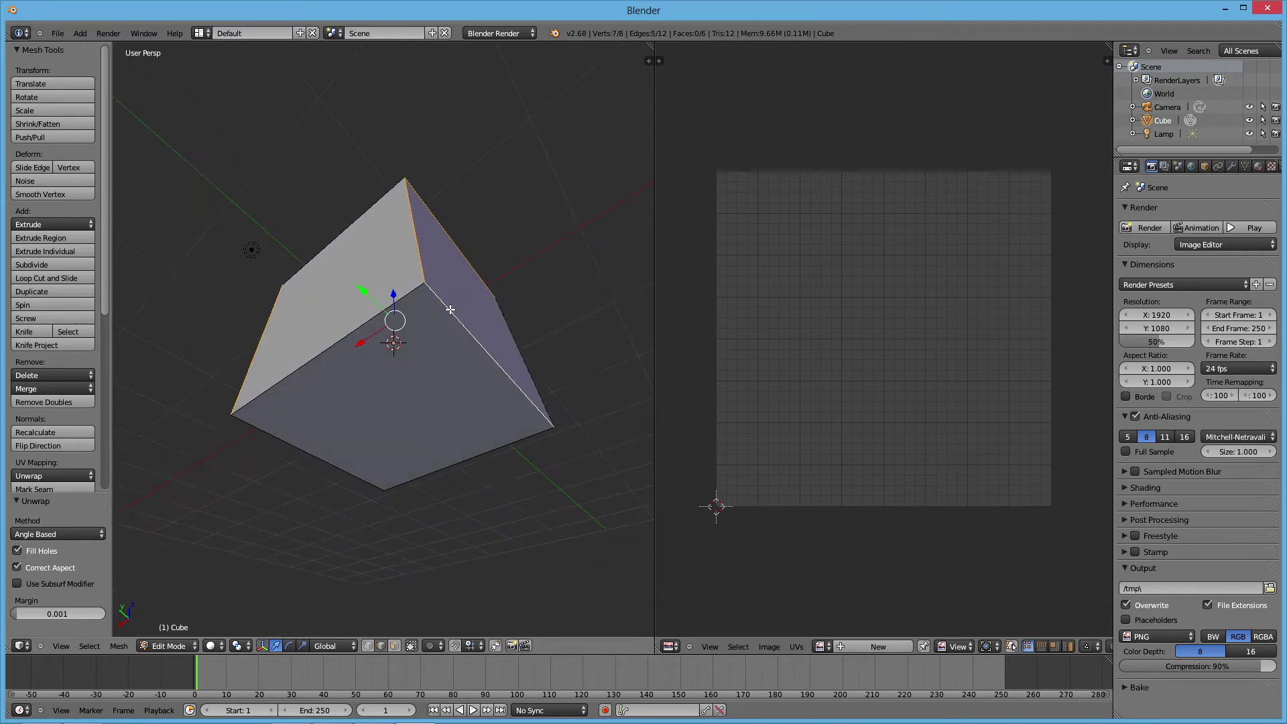
{"action": "middle_click_drag", "start_coordinate": [368, 380], "coordinate": [392, 379]}
{"action": "right_click", "coordinate": [264, 421], "text": "shift"}
{"action": "middle_click_drag", "start_coordinate": [316, 423], "coordinate": [402, 422]}
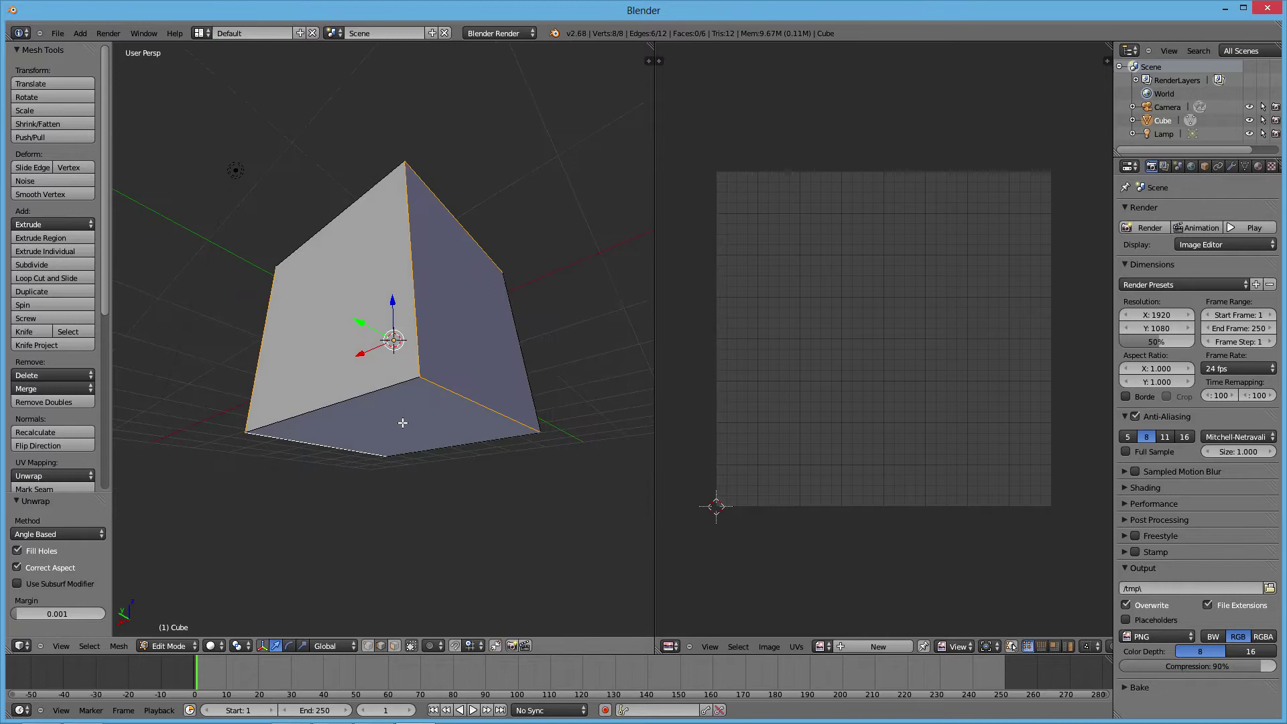
{"action": "middle_click_drag", "start_coordinate": [424, 231], "coordinate": [411, 435]}
Mark the six selected edges as seams, check them, and toggle select all
{"action": "key", "text": "ctrl+e"}
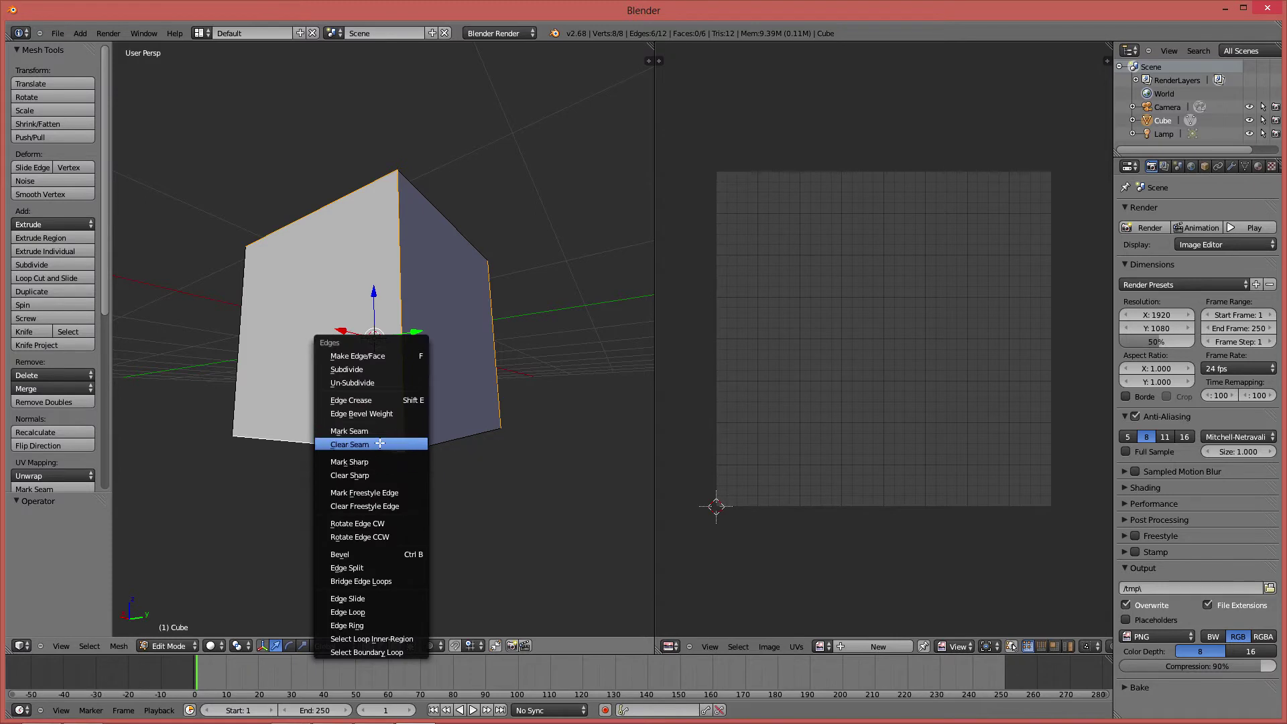
{"action": "left_click", "coordinate": [401, 435]}
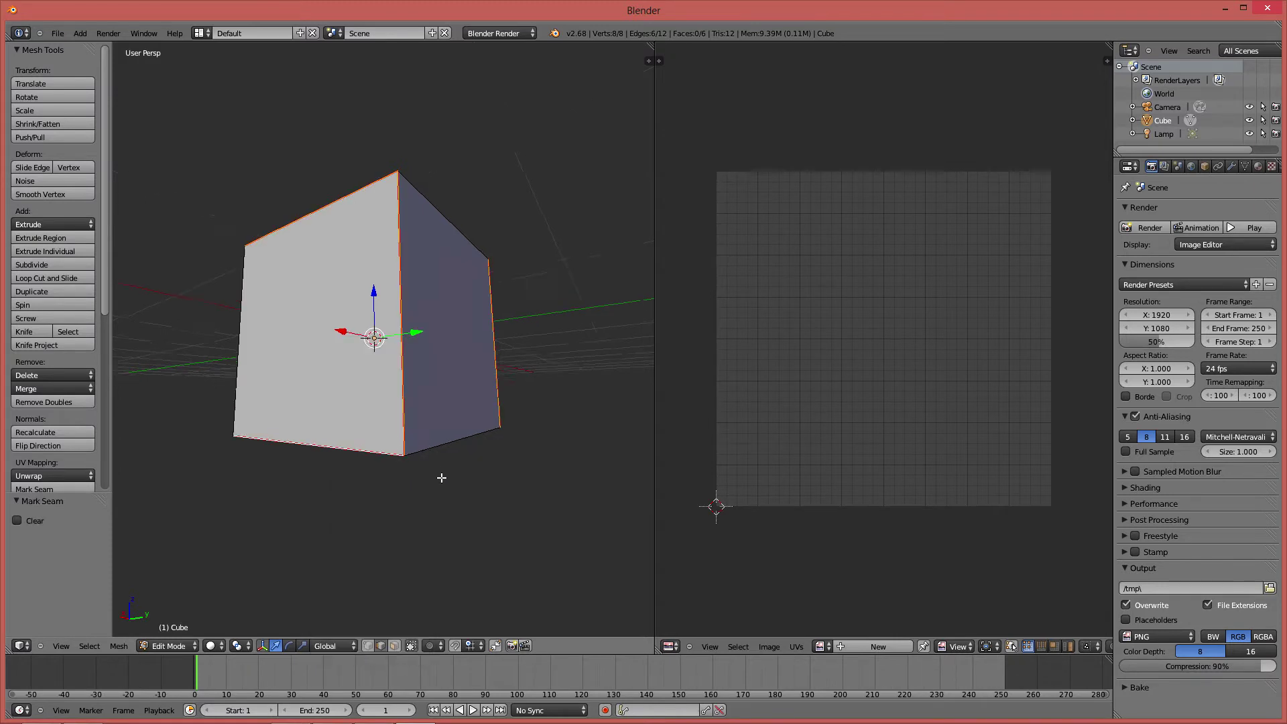
{"action": "middle_click_drag", "start_coordinate": [440, 476], "coordinate": [302, 409]}
{"action": "middle_click_drag", "start_coordinate": [408, 295], "coordinate": [422, 431]}
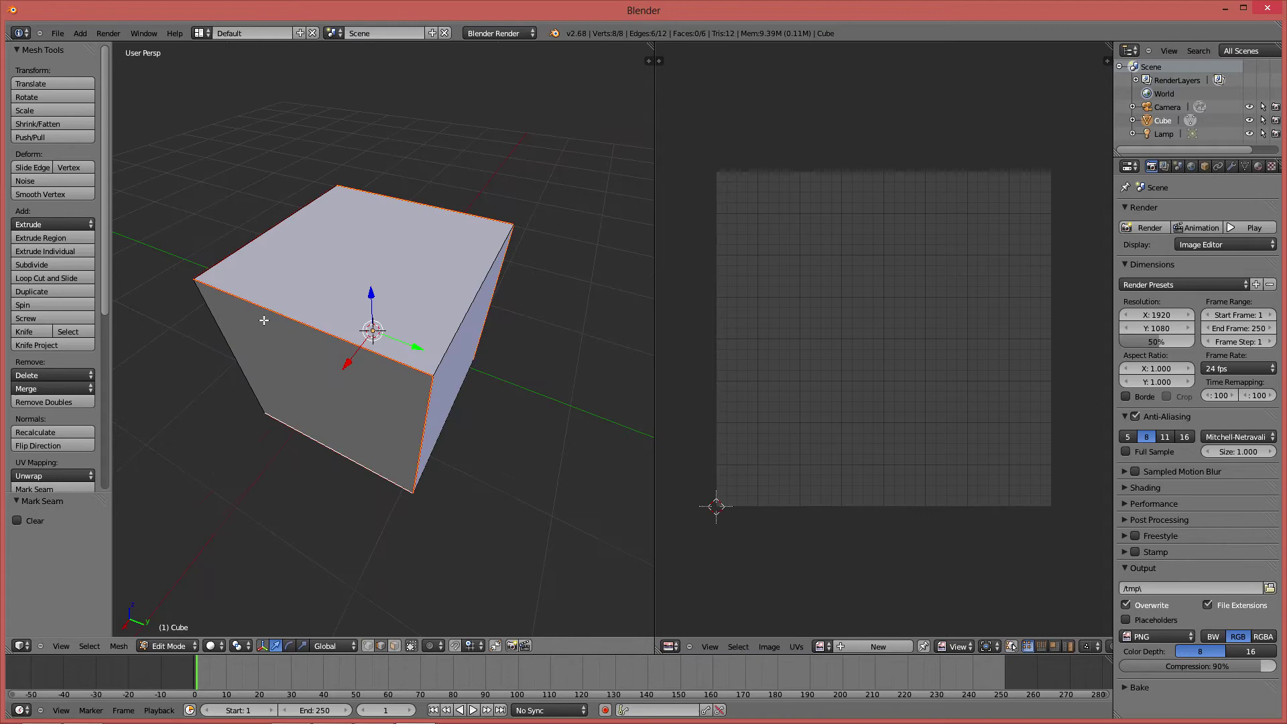
{"action": "middle_click_drag", "start_coordinate": [264, 319], "coordinate": [392, 362]}
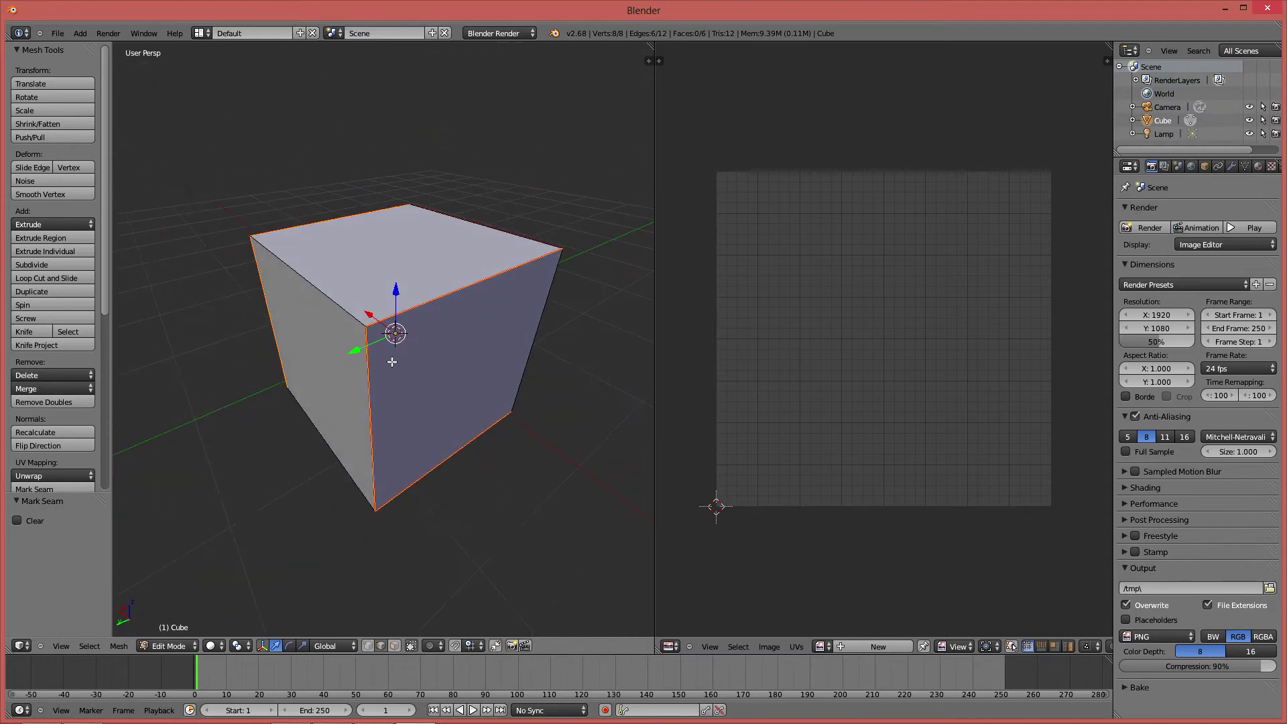
{"action": "middle_click_drag", "start_coordinate": [407, 522], "coordinate": [534, 405]}
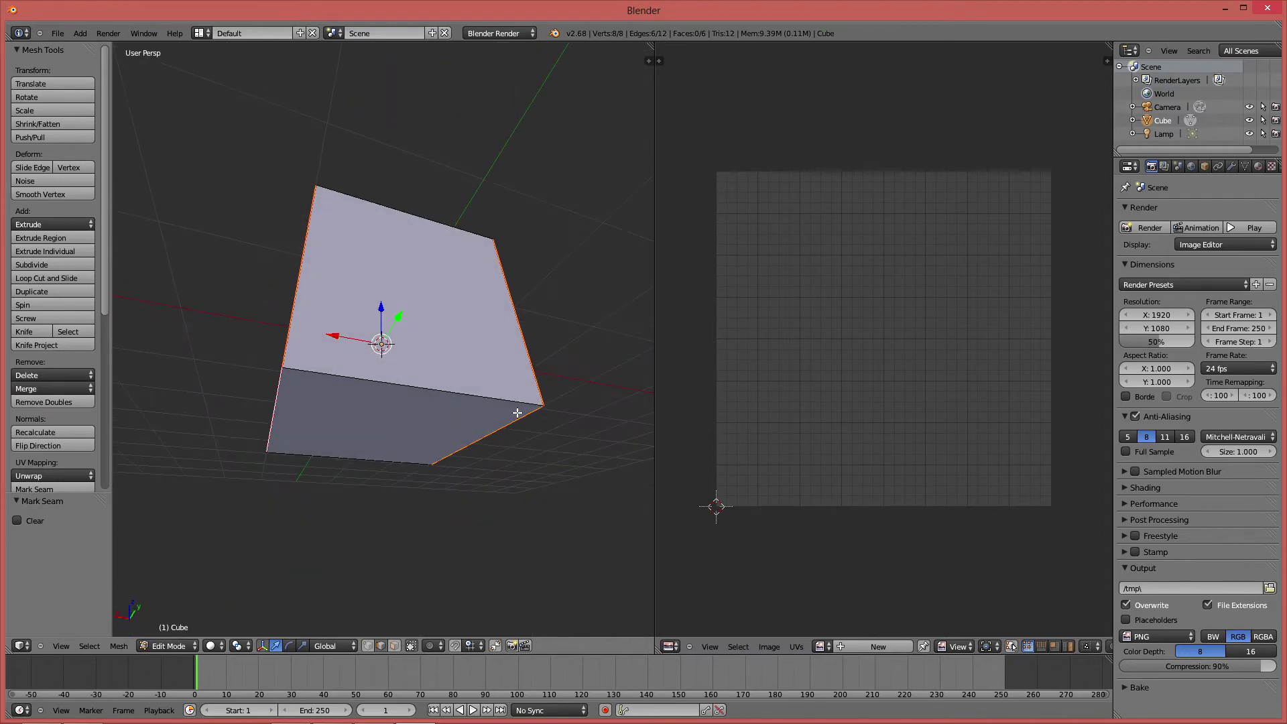
{"action": "key", "text": "a"}
{"action": "key", "text": "a"}
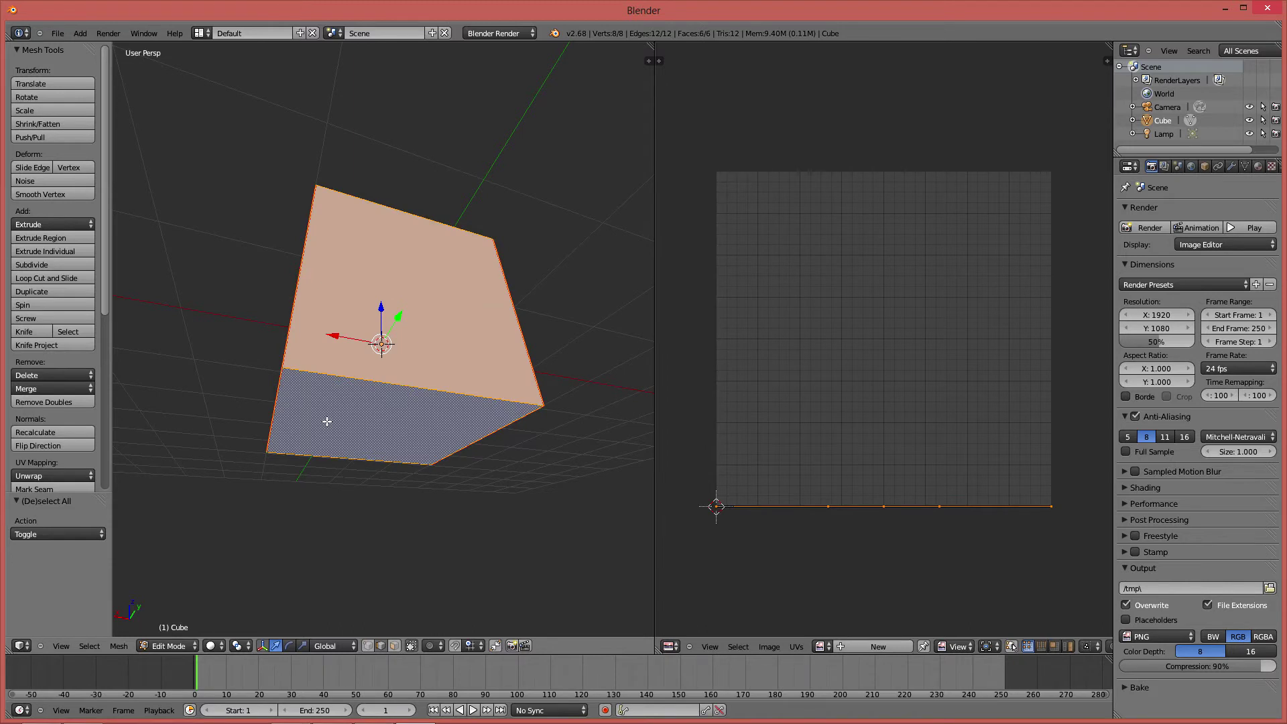
{"action": "middle_click_drag", "start_coordinate": [327, 420], "coordinate": [435, 490]}
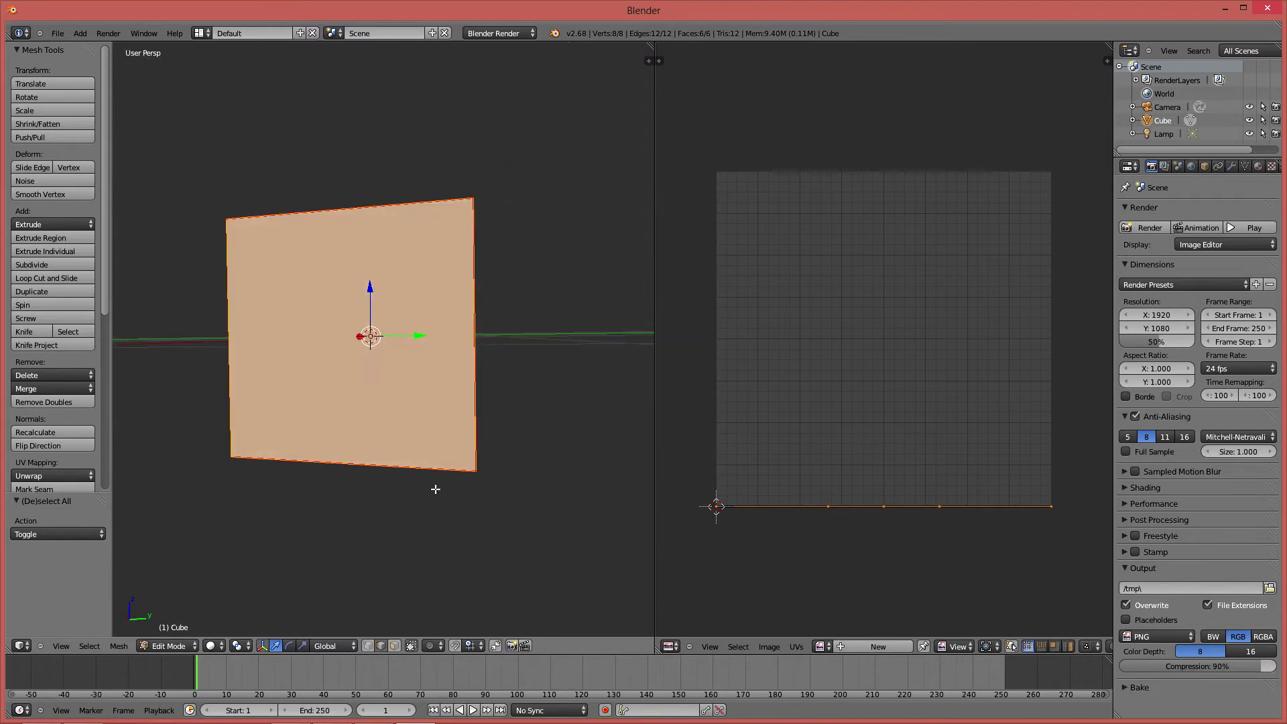
In the properties side panel, set mouse input to be shown as text
{"action": "left_click", "coordinate": [652, 63]}
{"action": "scroll", "coordinate": [575, 505], "scroll_direction": "down", "scroll_amount": 10}
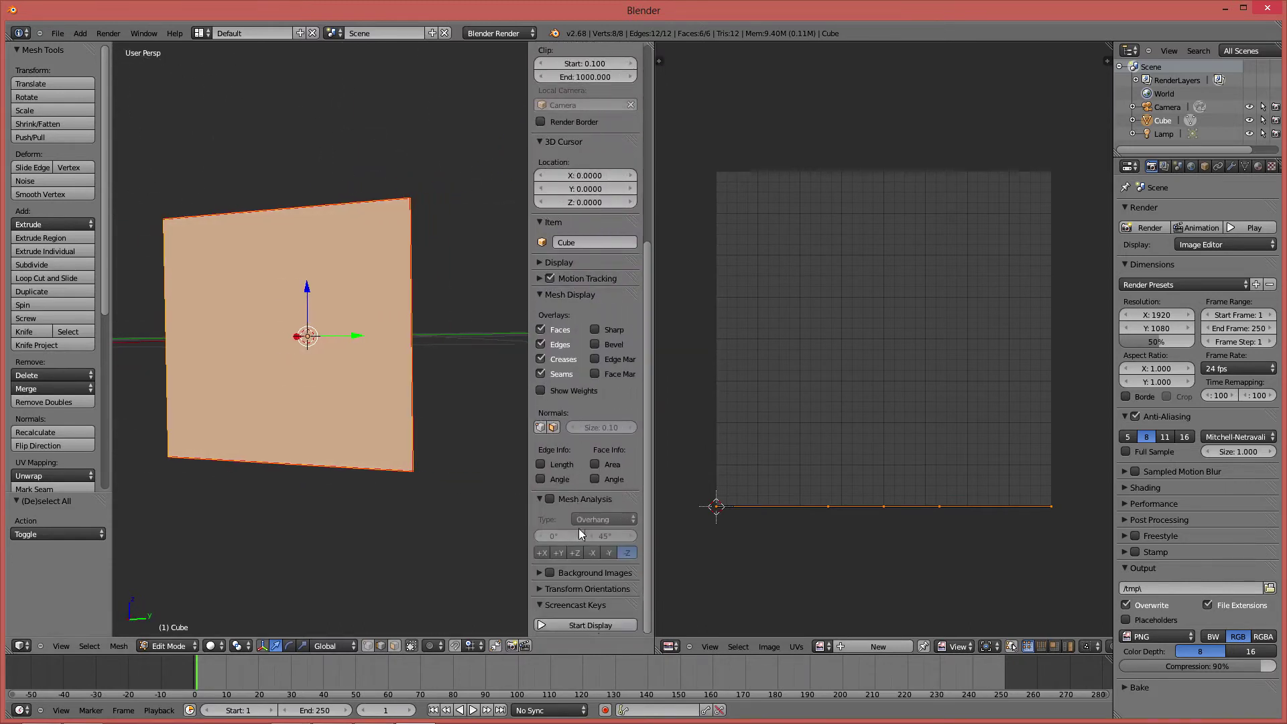
{"action": "left_click", "coordinate": [606, 540]}
{"action": "left_click", "coordinate": [613, 497]}
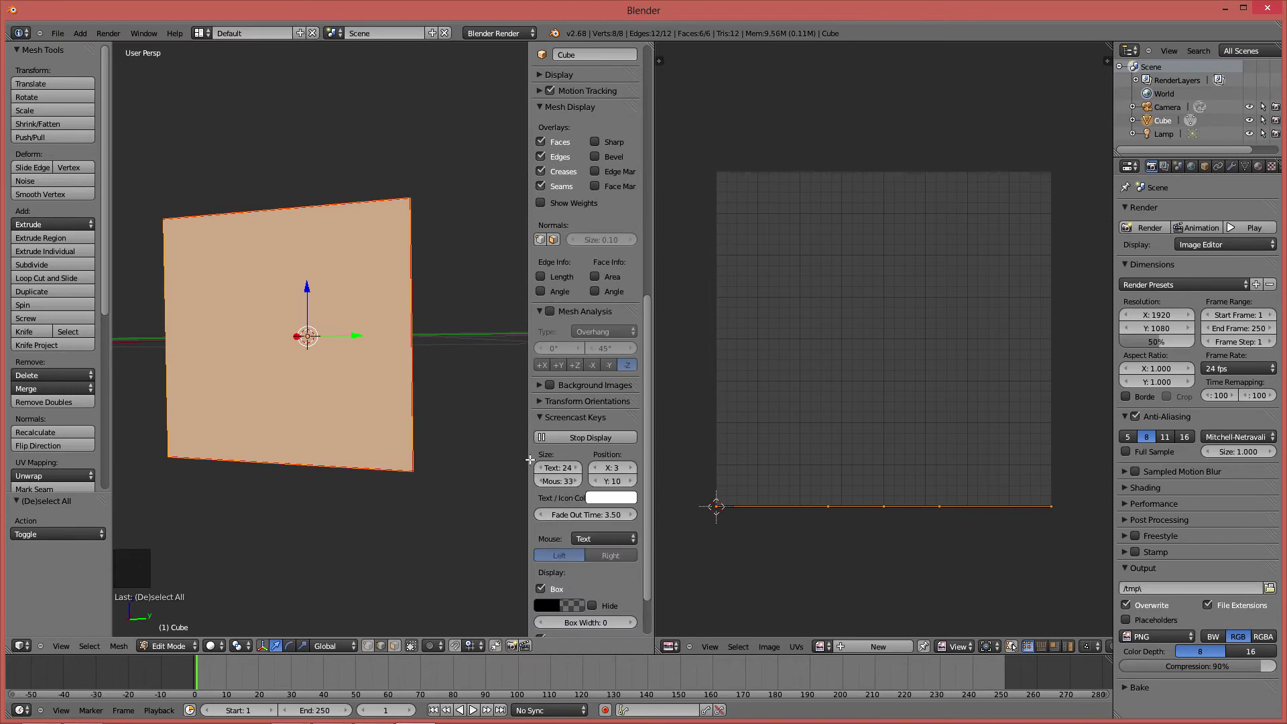
{"action": "key", "text": "n"}
Unwrap the cube along its seams into a T-shaped UV layout
{"action": "middle_click_drag", "start_coordinate": [411, 474], "coordinate": [427, 422]}
{"action": "key", "text": "u"}
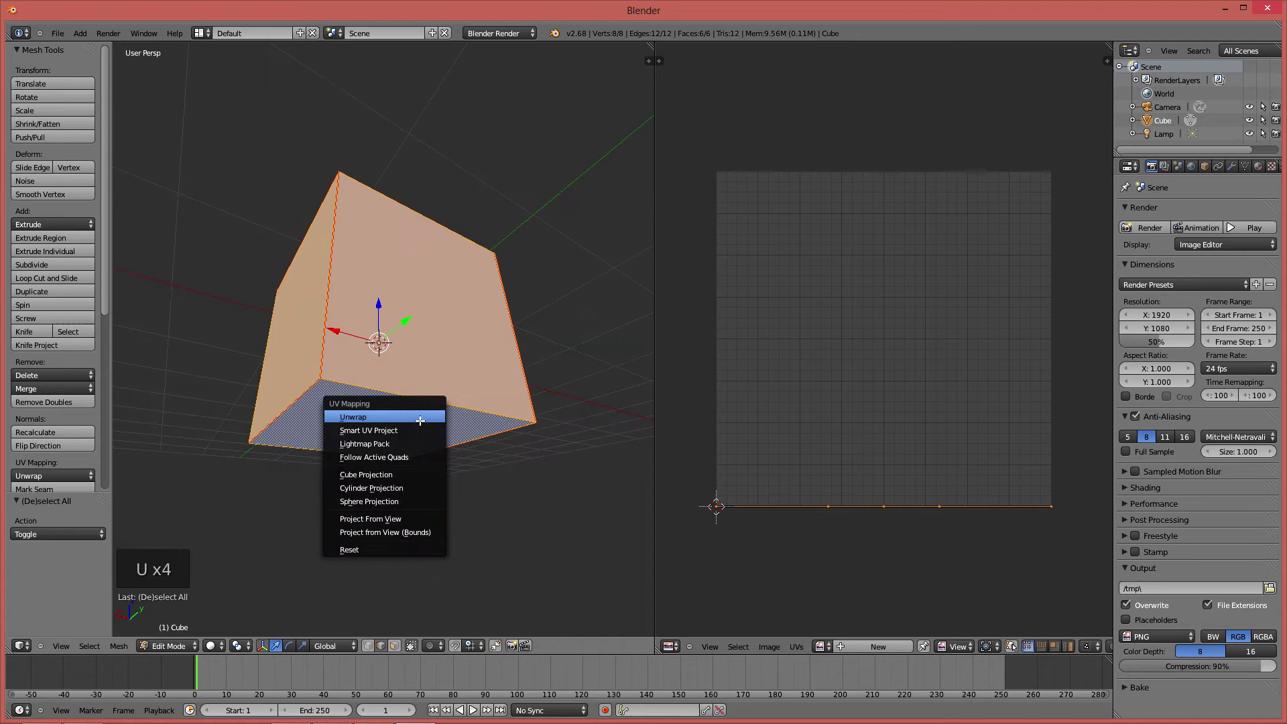
{"action": "left_click", "coordinate": [420, 417]}
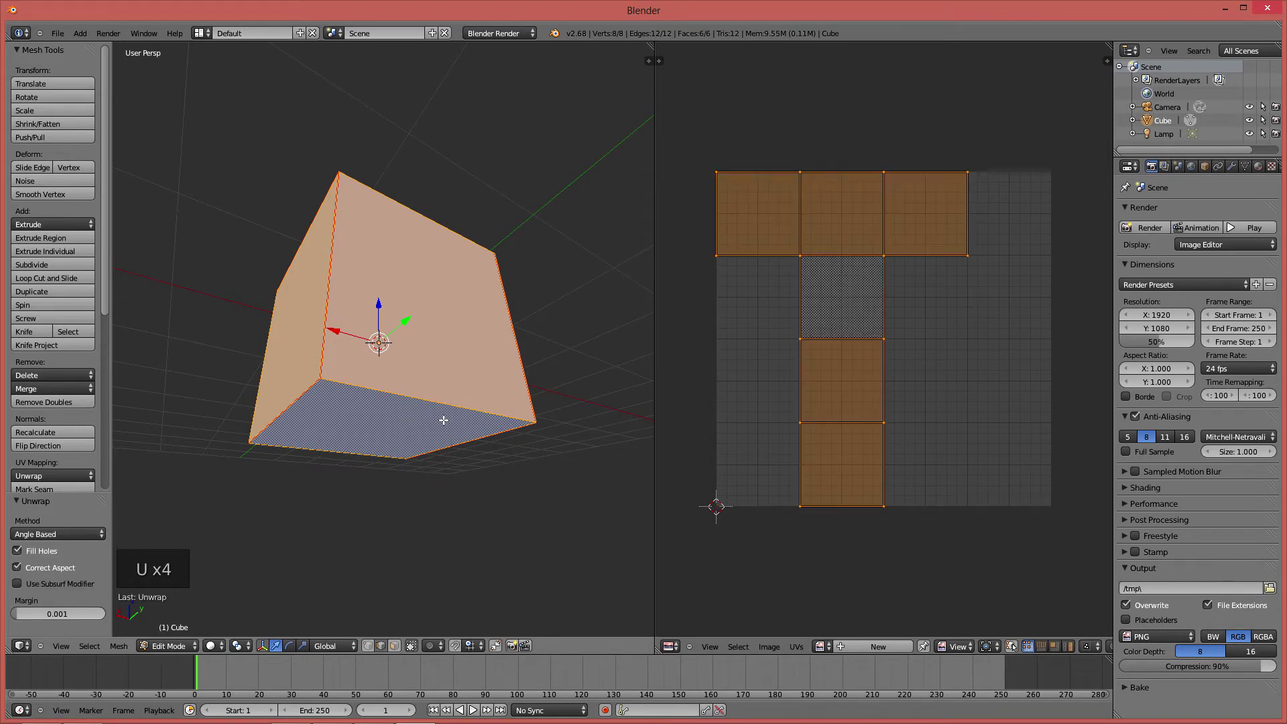
{"action": "middle_click_drag", "start_coordinate": [444, 420], "coordinate": [695, 347]}
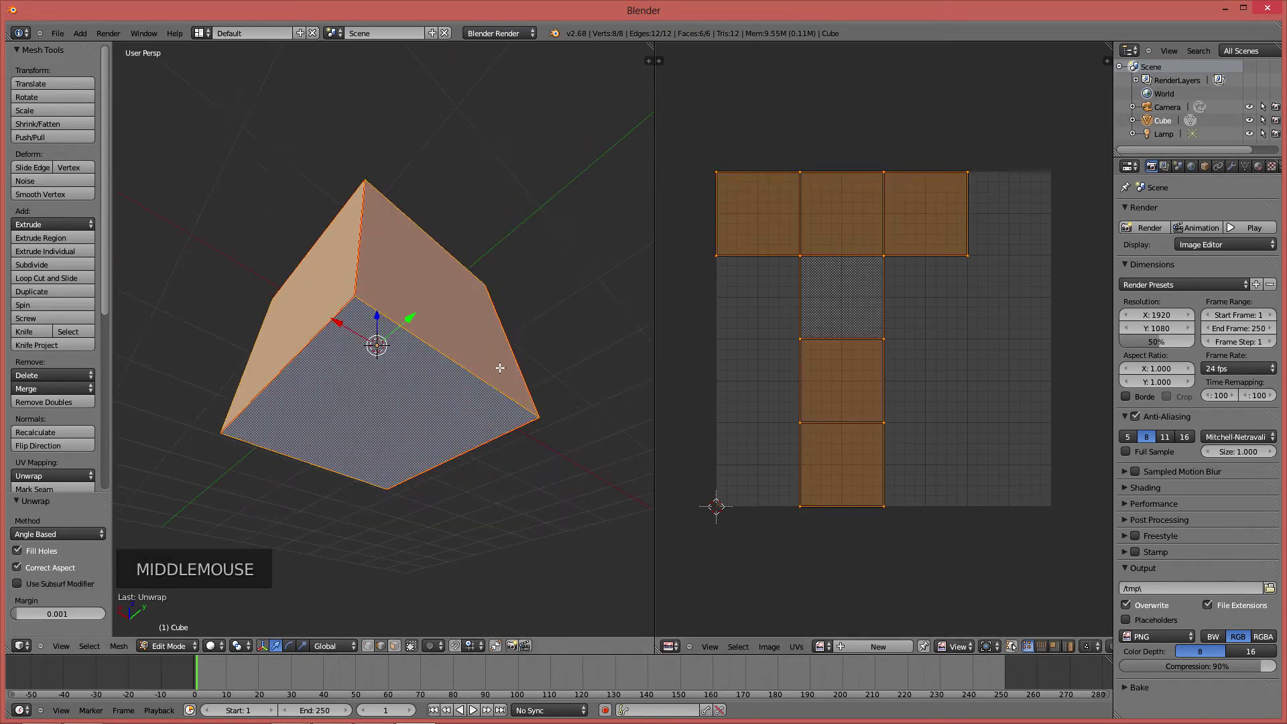
{"action": "middle_click_drag", "start_coordinate": [500, 368], "coordinate": [392, 337]}
Leave and re-enter Edit Mode, then deselect the whole mesh
{"action": "key", "text": "Tab"}
{"action": "scroll", "coordinate": [454, 431], "scroll_direction": "down", "scroll_amount": 3}
{"action": "key", "text": "Tab"}
{"action": "key", "text": "a"}
{"action": "scroll", "coordinate": [390, 401], "scroll_direction": "up", "scroll_amount": 3}
{"action": "scroll", "coordinate": [355, 365], "scroll_direction": "down", "scroll_amount": 1}
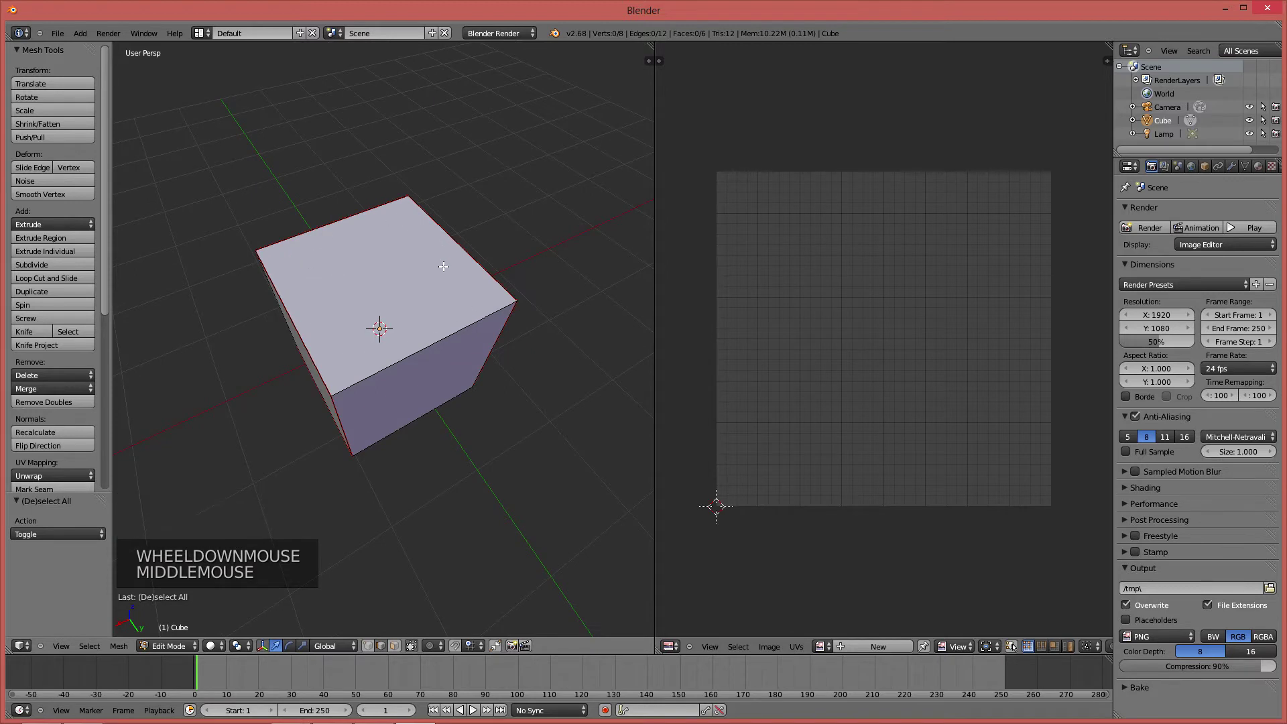
{"action": "middle_click_drag", "start_coordinate": [436, 279], "coordinate": [408, 322]}
{"action": "middle_click_drag", "start_coordinate": [498, 307], "coordinate": [482, 241]}
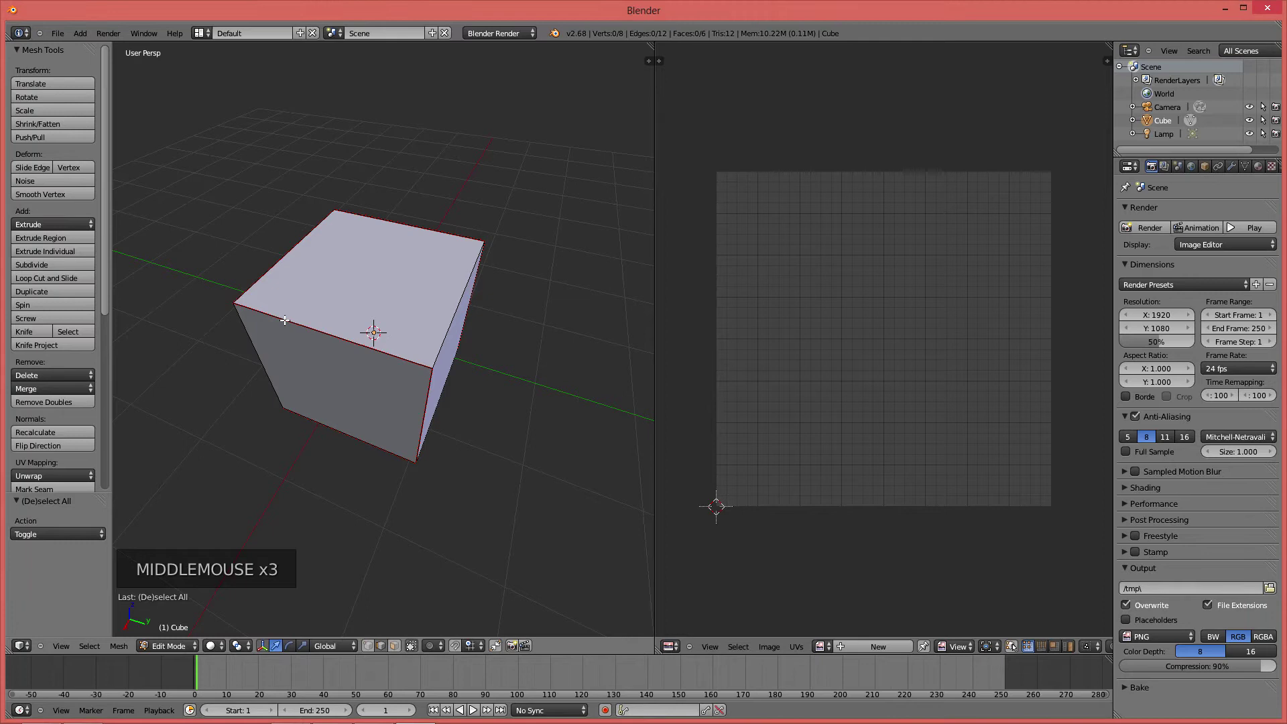
{"action": "middle_click_drag", "start_coordinate": [285, 321], "coordinate": [357, 295]}
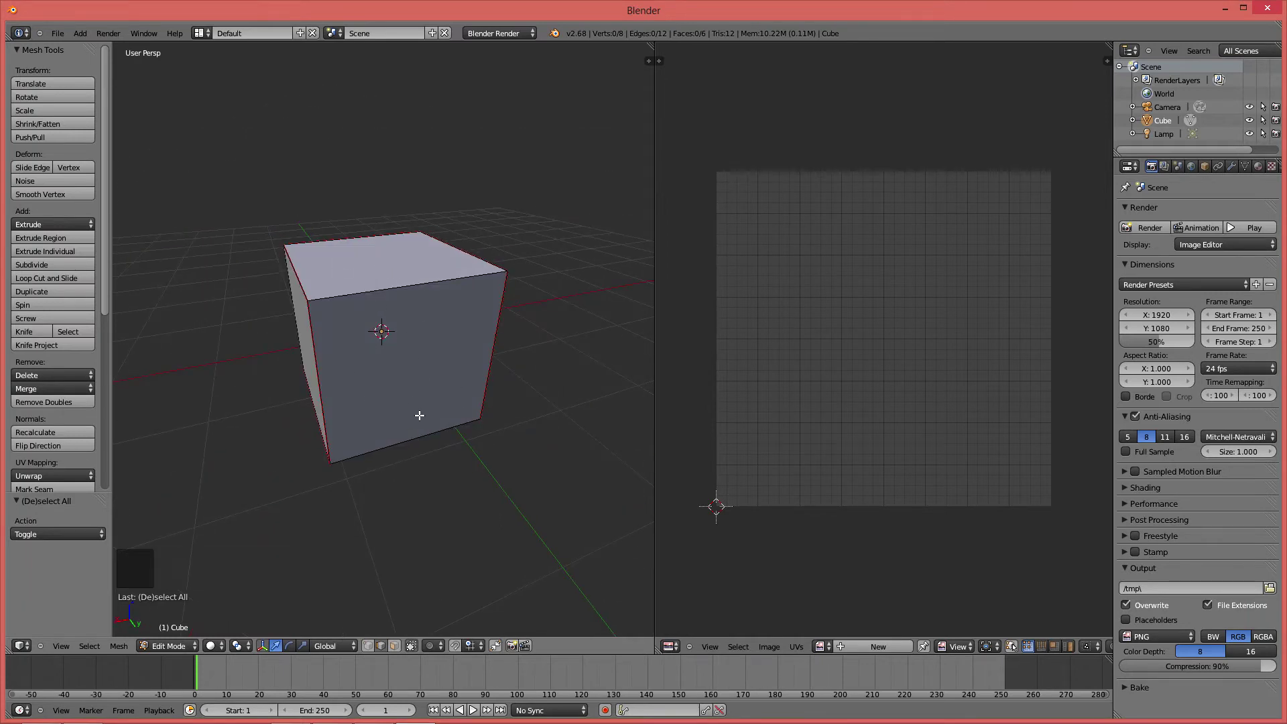
{"action": "middle_click_drag", "start_coordinate": [427, 409], "coordinate": [395, 293]}
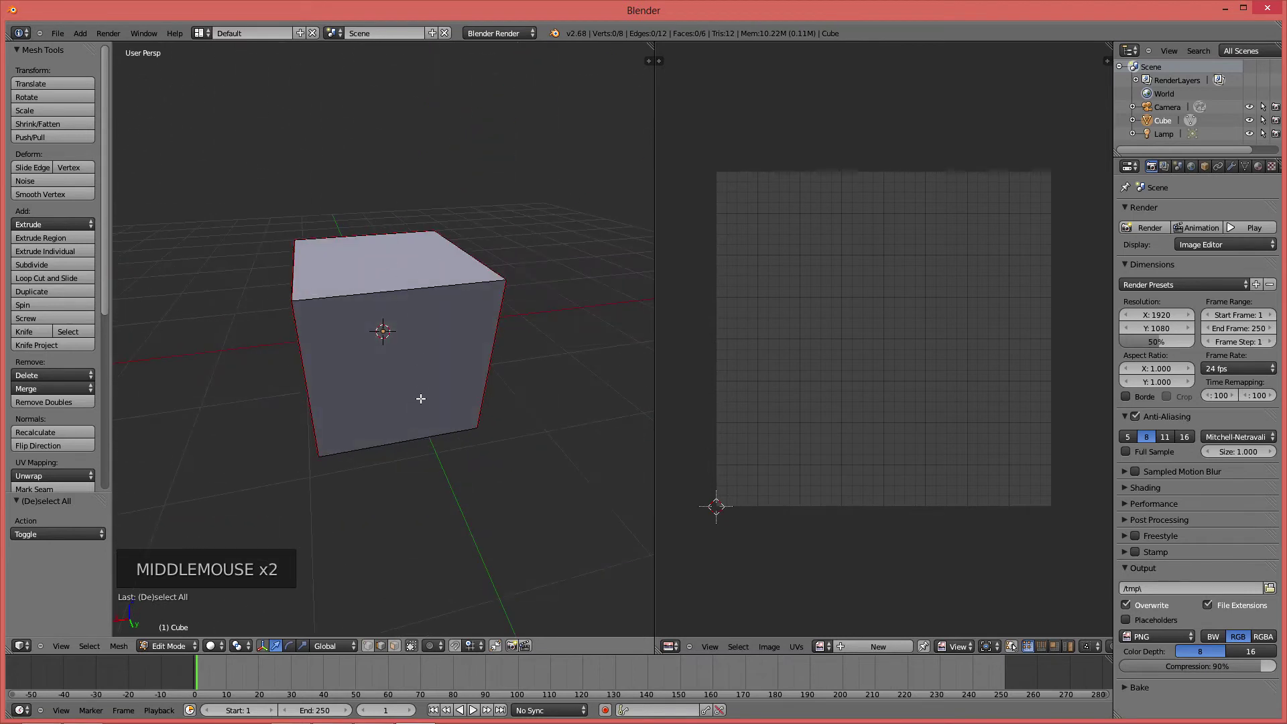
{"action": "middle_click_drag", "start_coordinate": [420, 398], "coordinate": [394, 236]}
{"action": "middle_click_drag", "start_coordinate": [373, 353], "coordinate": [413, 445]}
{"action": "middle_click_drag", "start_coordinate": [394, 374], "coordinate": [449, 341]}
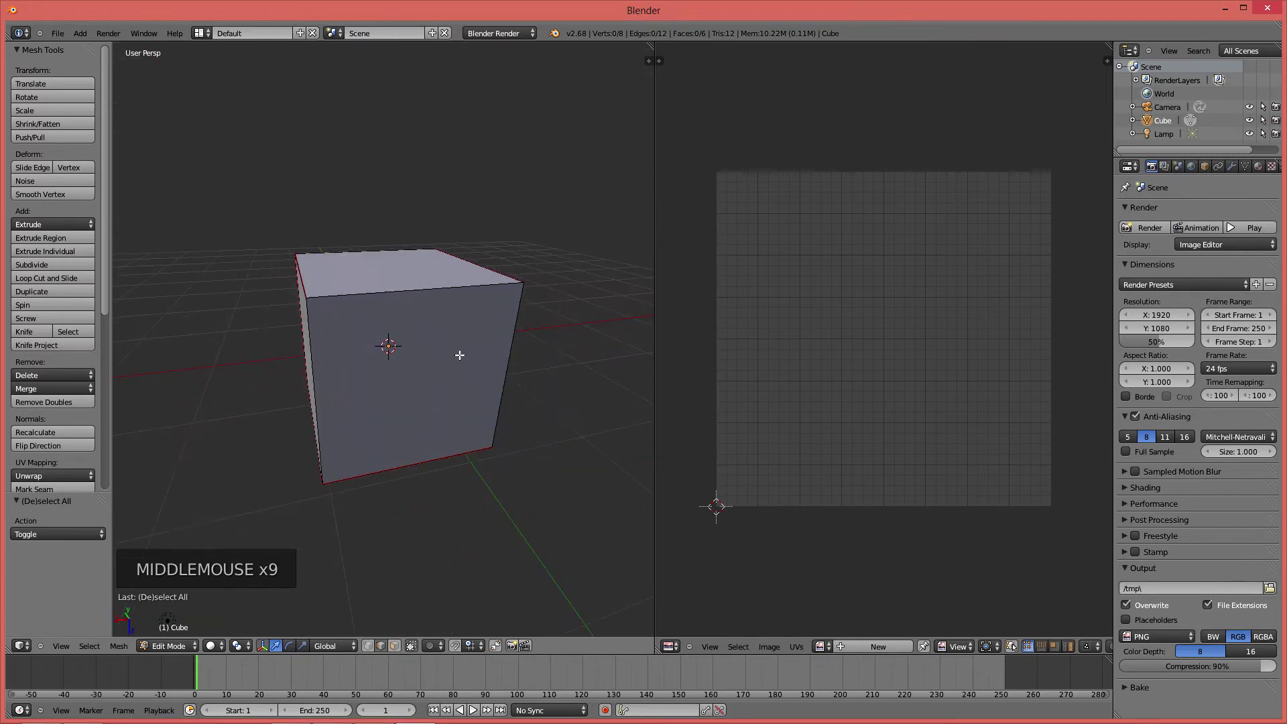
{"action": "middle_click_drag", "start_coordinate": [407, 400], "coordinate": [394, 376]}
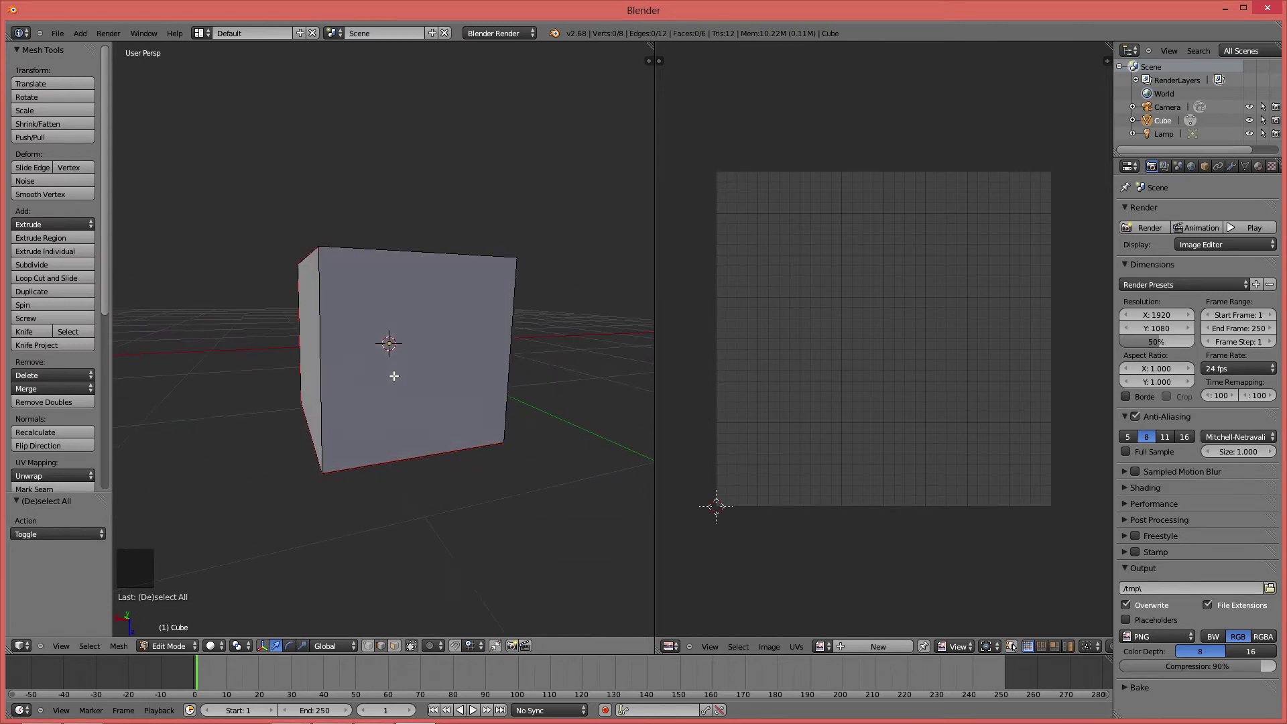
Switch to Face select mode and select the front, top and front-left faces individually
{"action": "key", "text": "a"}
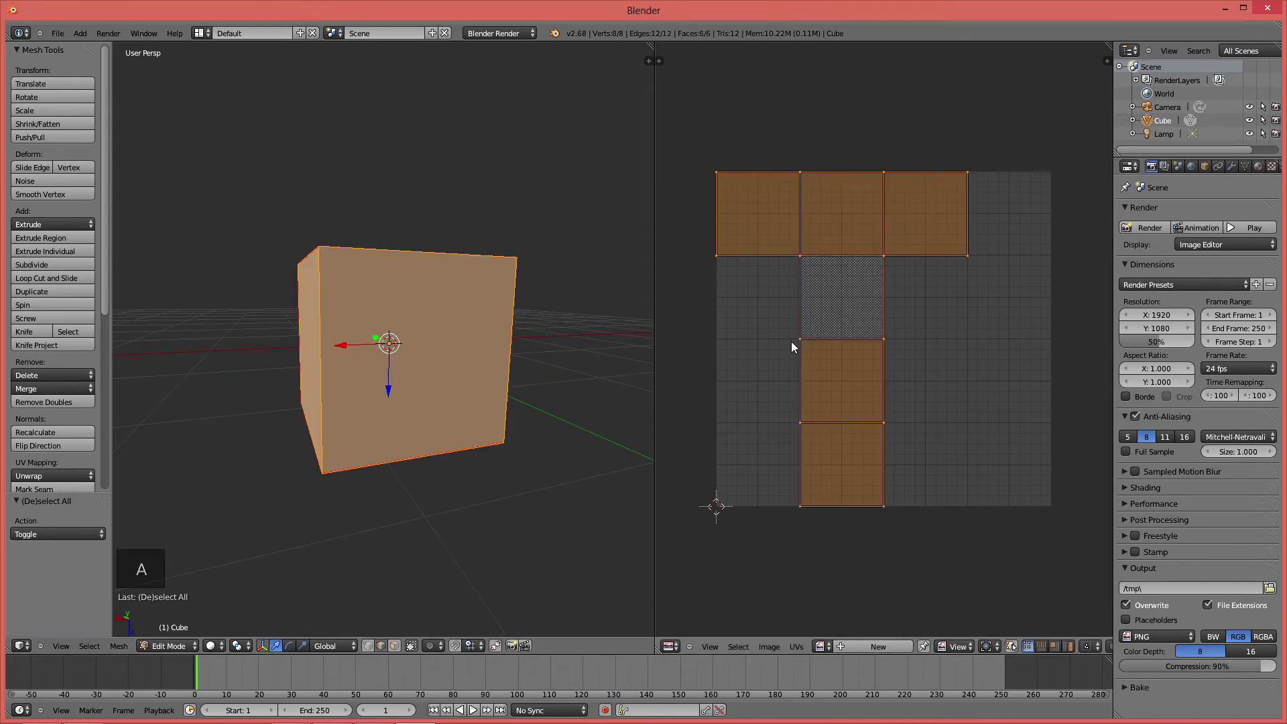
{"action": "middle_click_drag", "start_coordinate": [516, 275], "coordinate": [508, 327]}
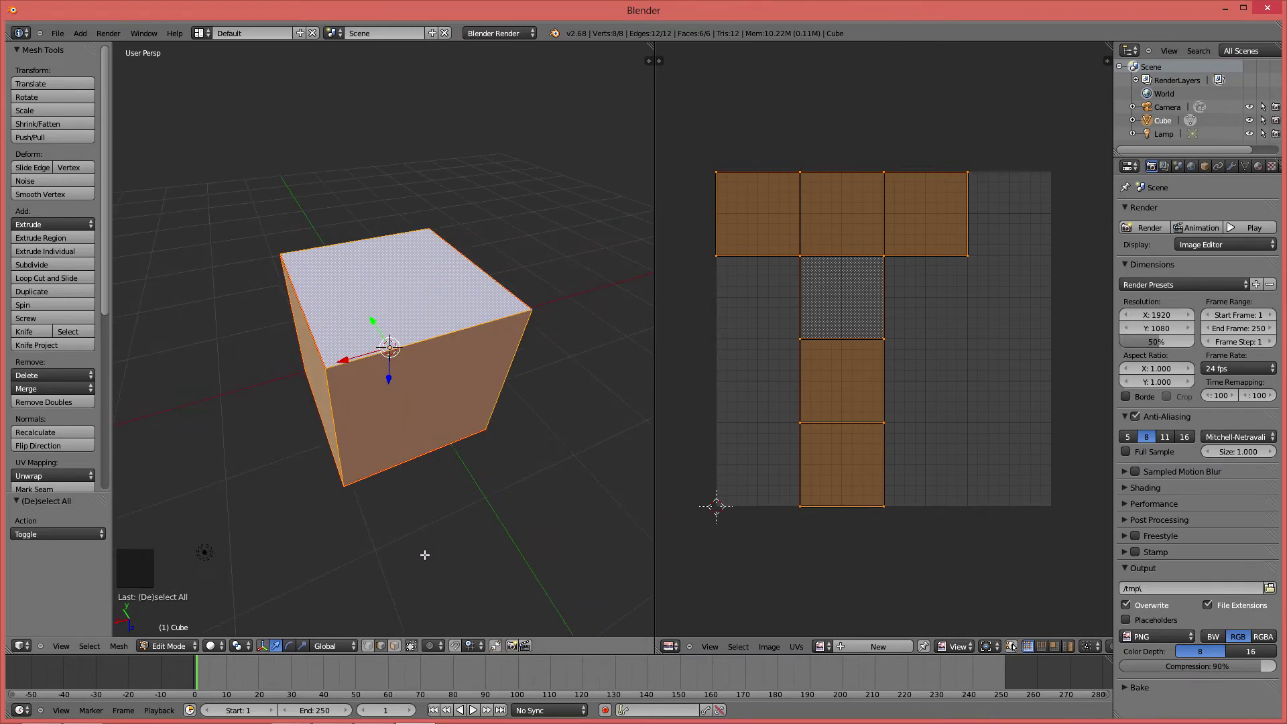
{"action": "left_click", "coordinate": [395, 646]}
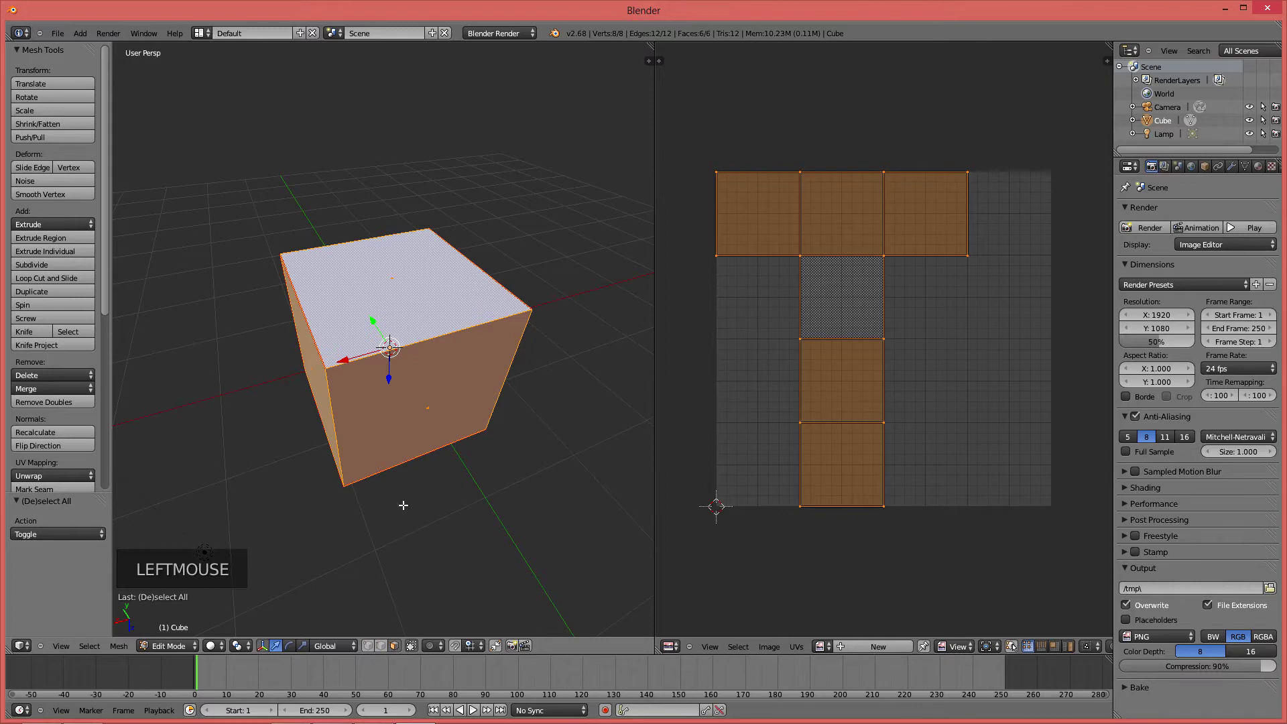
{"action": "right_click", "coordinate": [431, 411]}
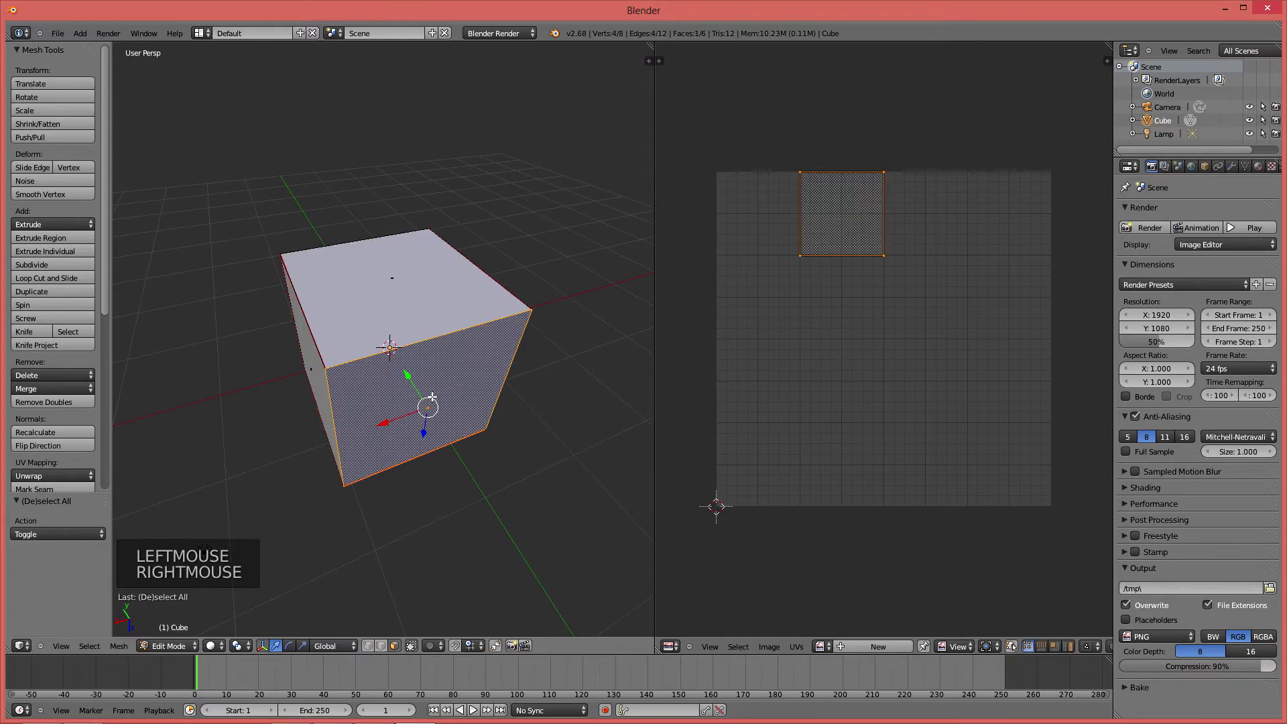
{"action": "right_click", "coordinate": [375, 295]}
{"action": "middle_click_drag", "start_coordinate": [339, 362], "coordinate": [388, 344]}
{"action": "right_click", "coordinate": [344, 400]}
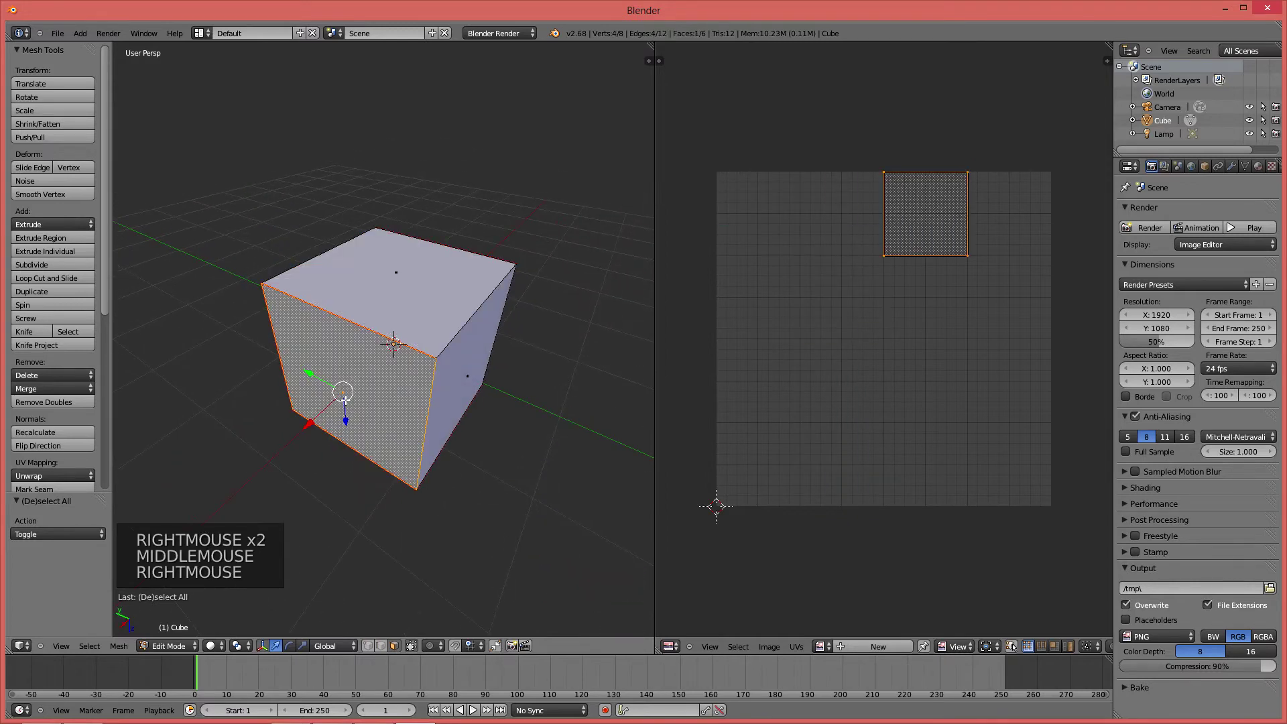
{"action": "middle_click_drag", "start_coordinate": [344, 400], "coordinate": [432, 446]}
Starting from the right face, add faces one by one until all six are selected
{"action": "right_click", "coordinate": [392, 419]}
{"action": "right_click", "coordinate": [312, 409], "text": "shift"}
{"action": "right_click", "coordinate": [333, 382], "text": "shift"}
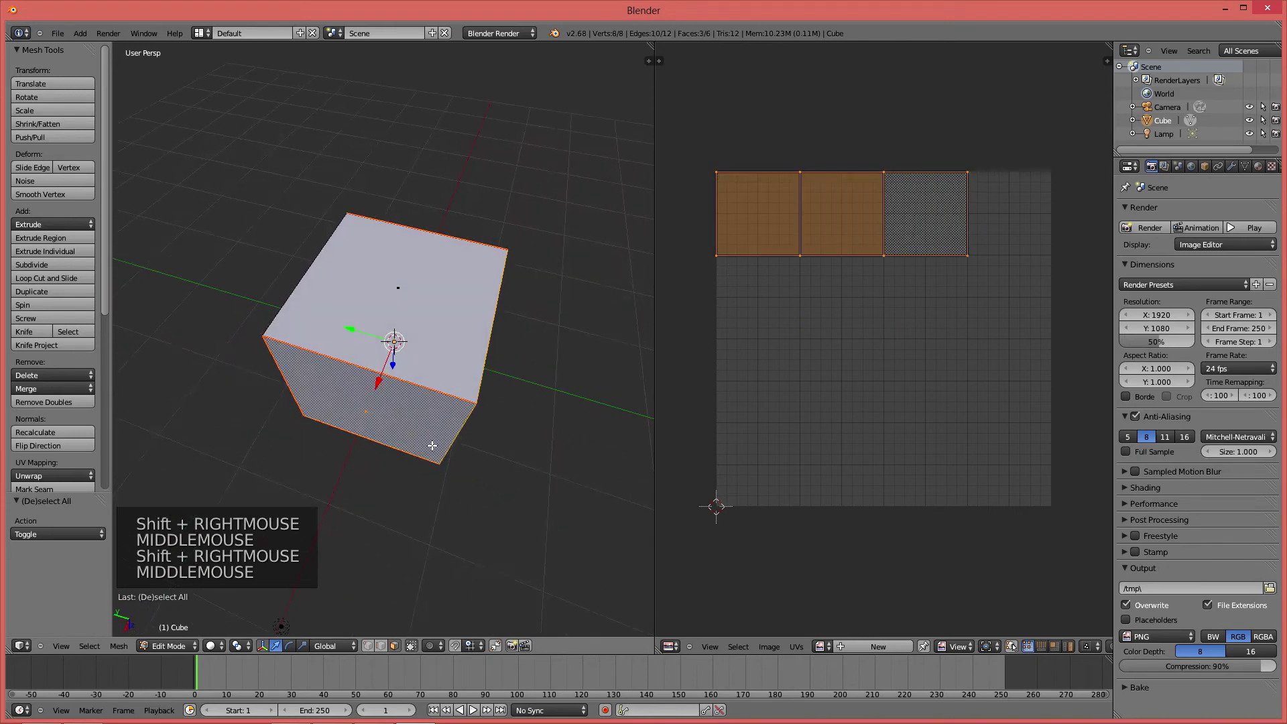
{"action": "right_click", "coordinate": [402, 342], "text": "shift"}
{"action": "middle_click_drag", "start_coordinate": [403, 342], "coordinate": [310, 173]}
{"action": "right_click", "coordinate": [379, 350], "text": "shift"}
{"action": "right_click", "coordinate": [380, 363], "text": "shift"}
Select the top face with the right and front faces to compare their UV squares
{"action": "right_click", "coordinate": [456, 367]}
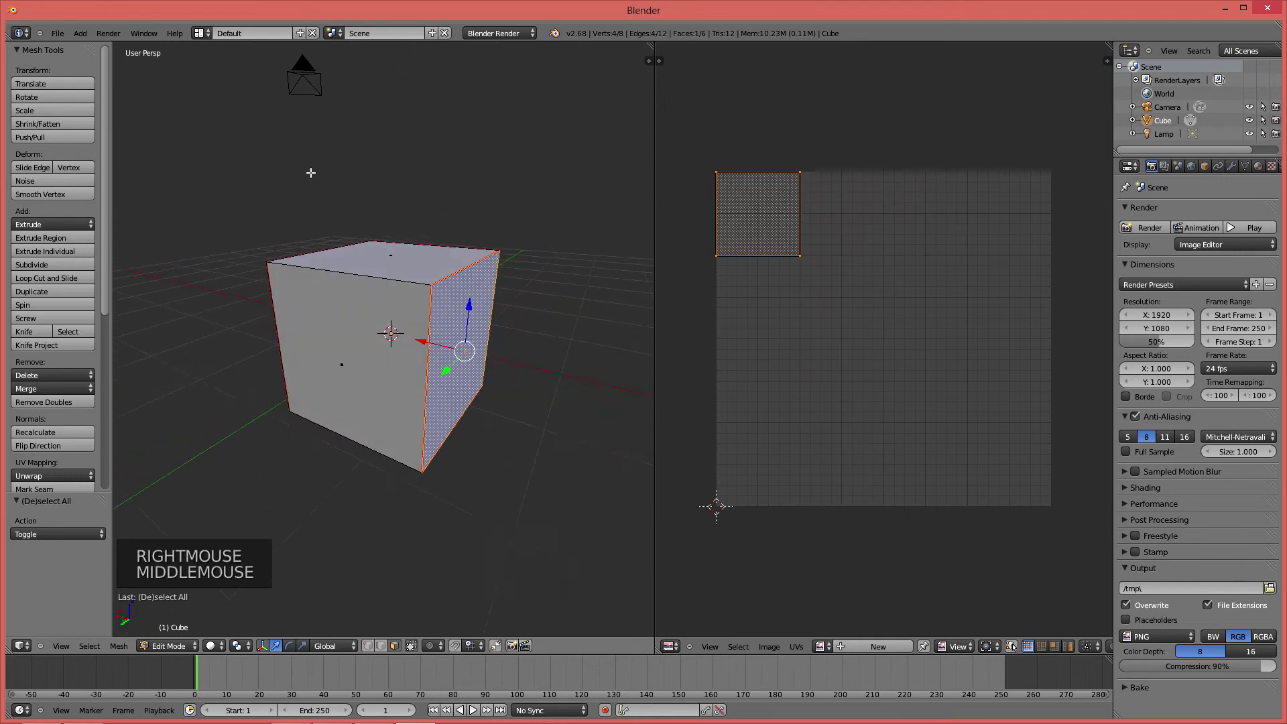
{"action": "right_click", "coordinate": [397, 263]}
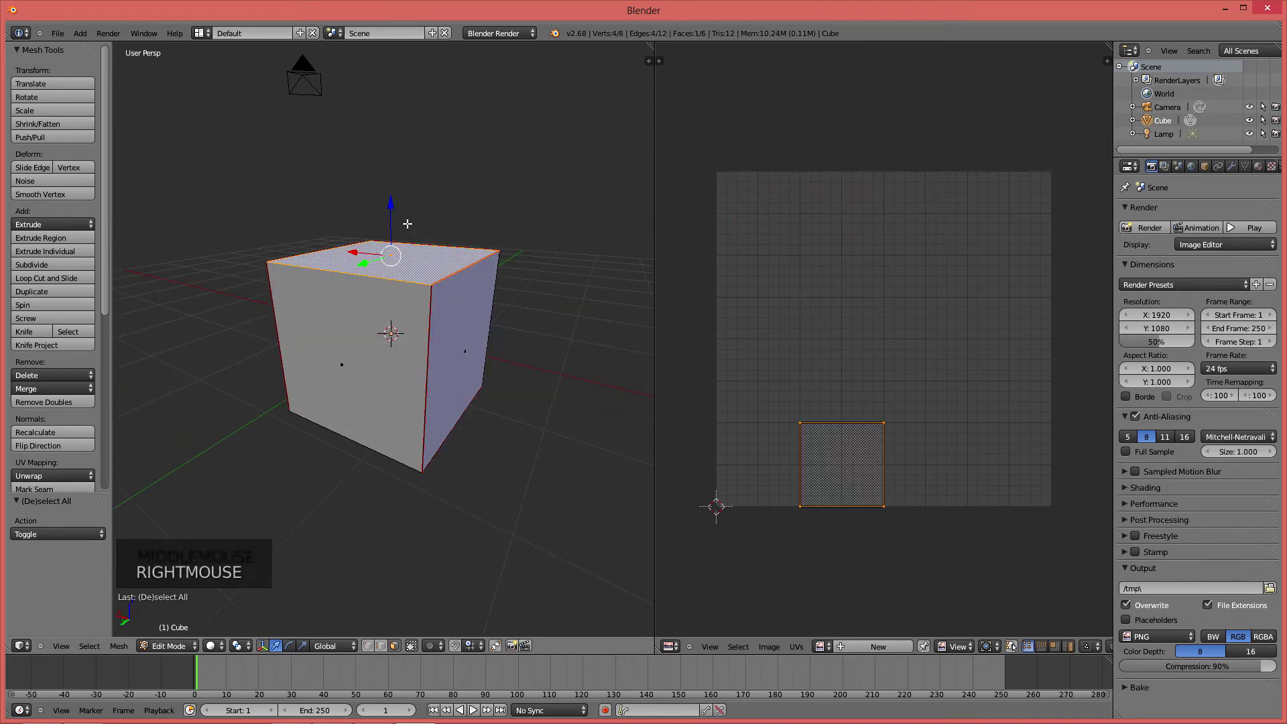
{"action": "middle_click_drag", "start_coordinate": [379, 426], "coordinate": [382, 423]}
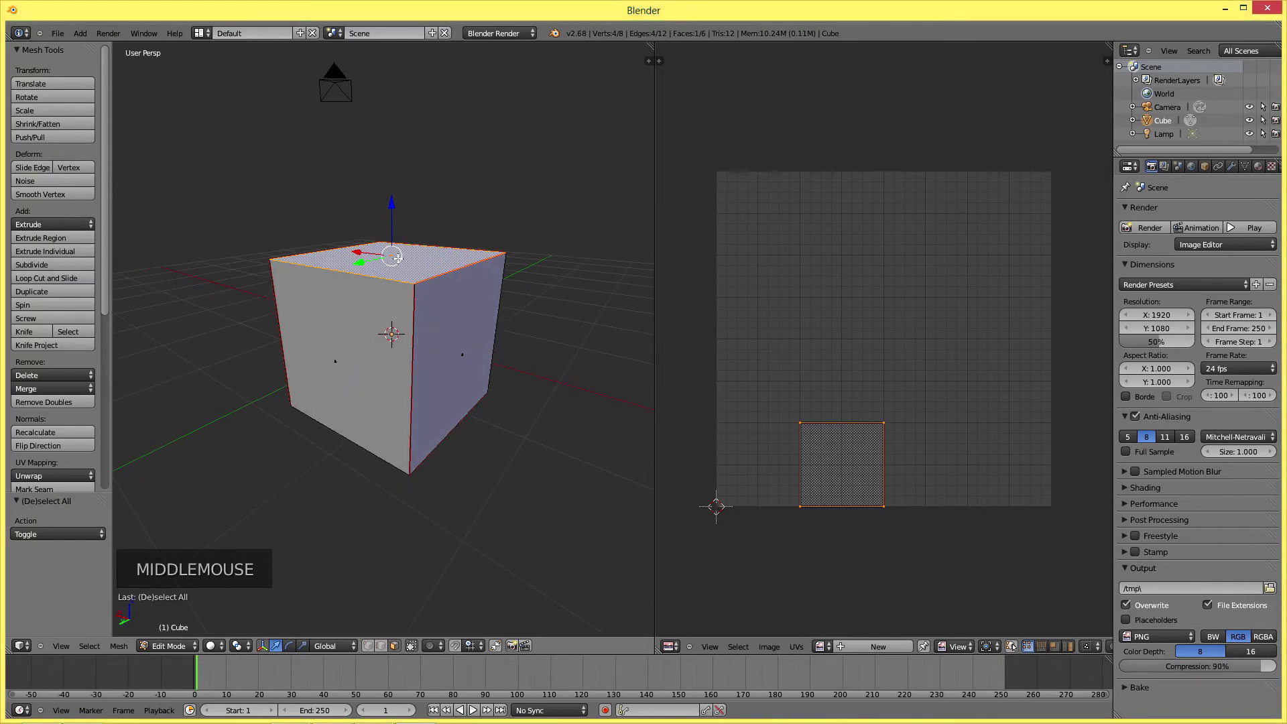
{"action": "right_click", "coordinate": [470, 354], "text": "shift"}
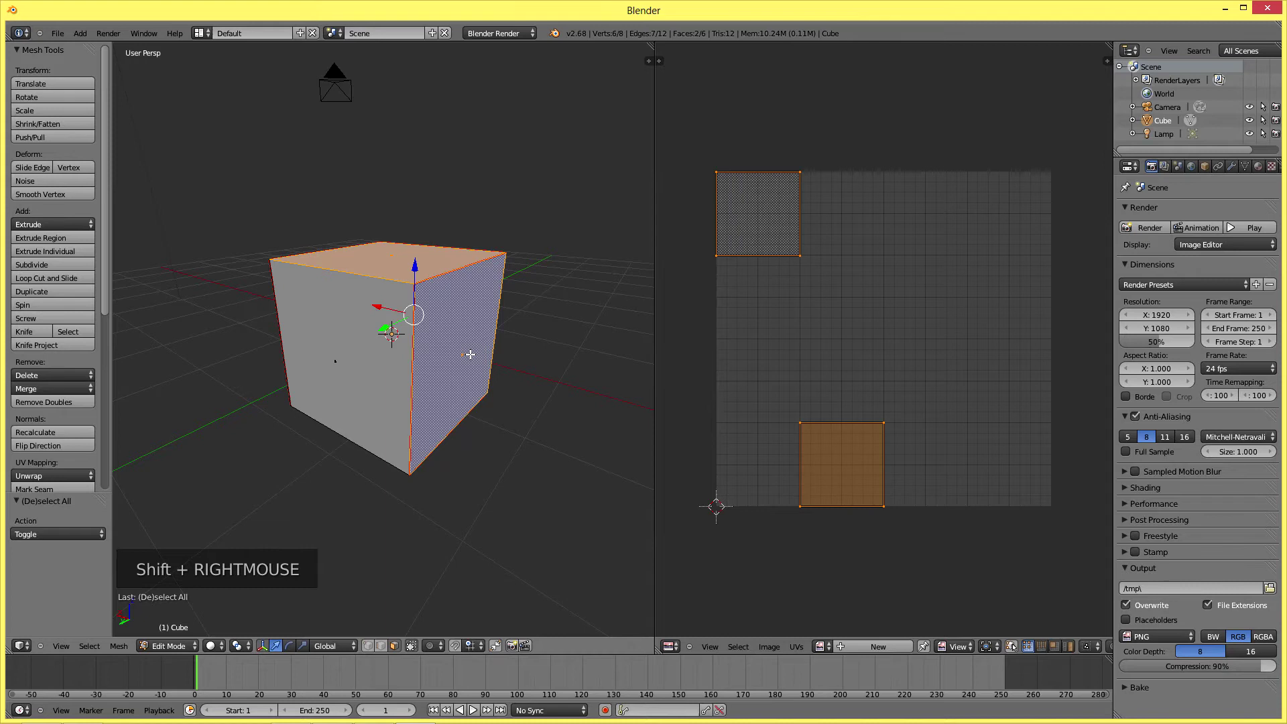
{"action": "right_click", "coordinate": [390, 257]}
{"action": "middle_click_drag", "start_coordinate": [390, 257], "coordinate": [390, 374]}
{"action": "right_click", "coordinate": [337, 379], "text": "shift"}
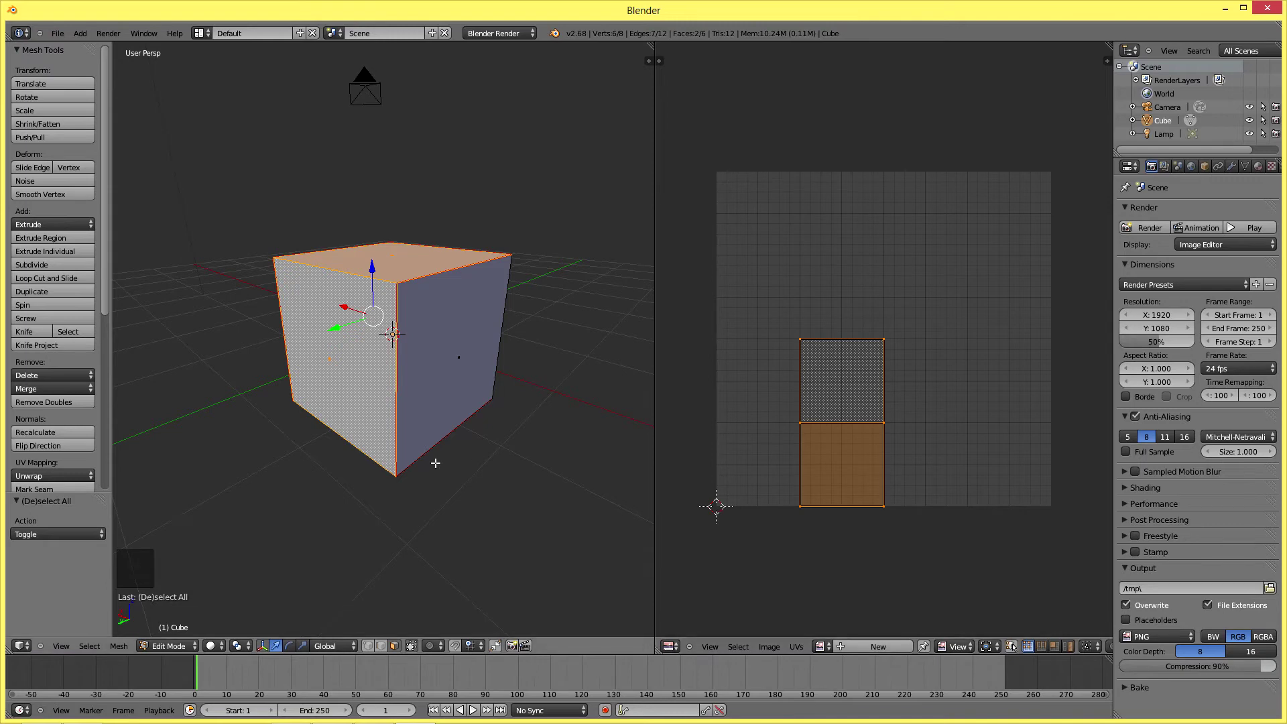
{"action": "middle_click_drag", "start_coordinate": [431, 460], "coordinate": [446, 441]}
{"action": "middle_click_drag", "start_coordinate": [438, 523], "coordinate": [413, 530]}
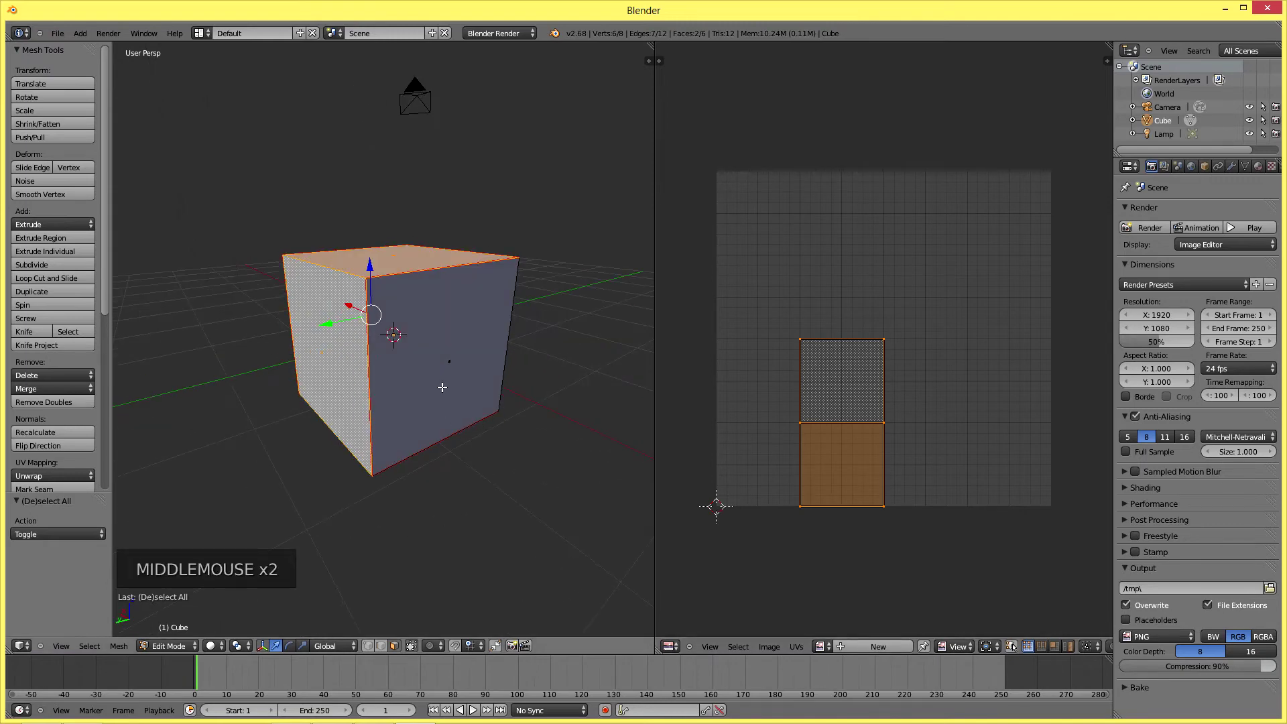
{"action": "middle_click_drag", "start_coordinate": [448, 469], "coordinate": [443, 480]}
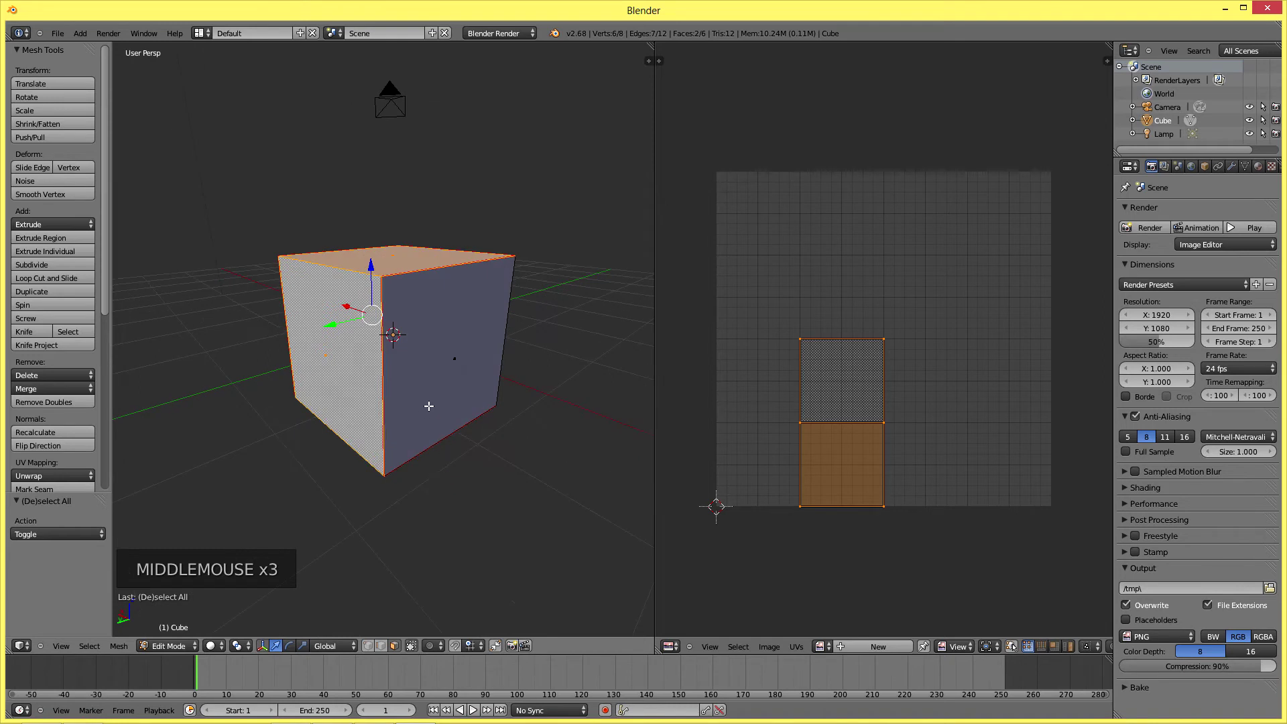
Select all edges and apply Clear Seam, then reselect the whole cube
{"action": "key", "text": "ctrl+a"}
{"action": "key", "text": "a"}
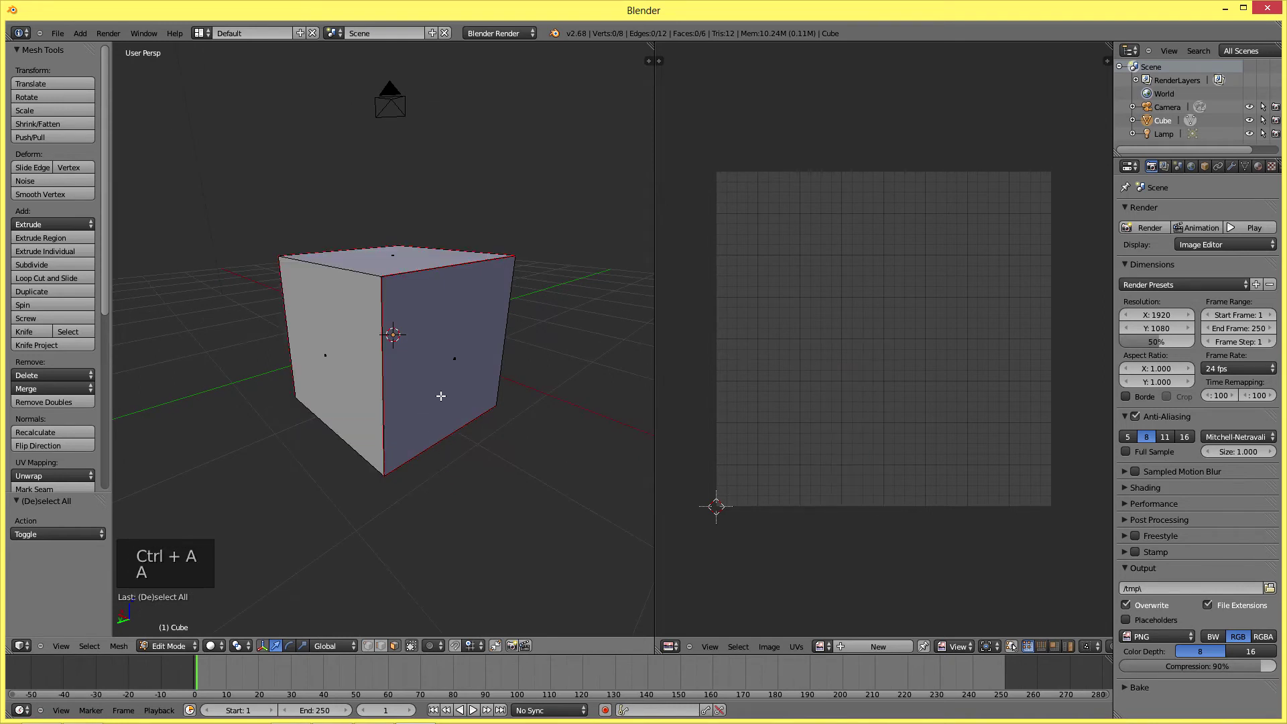
{"action": "key", "text": "a"}
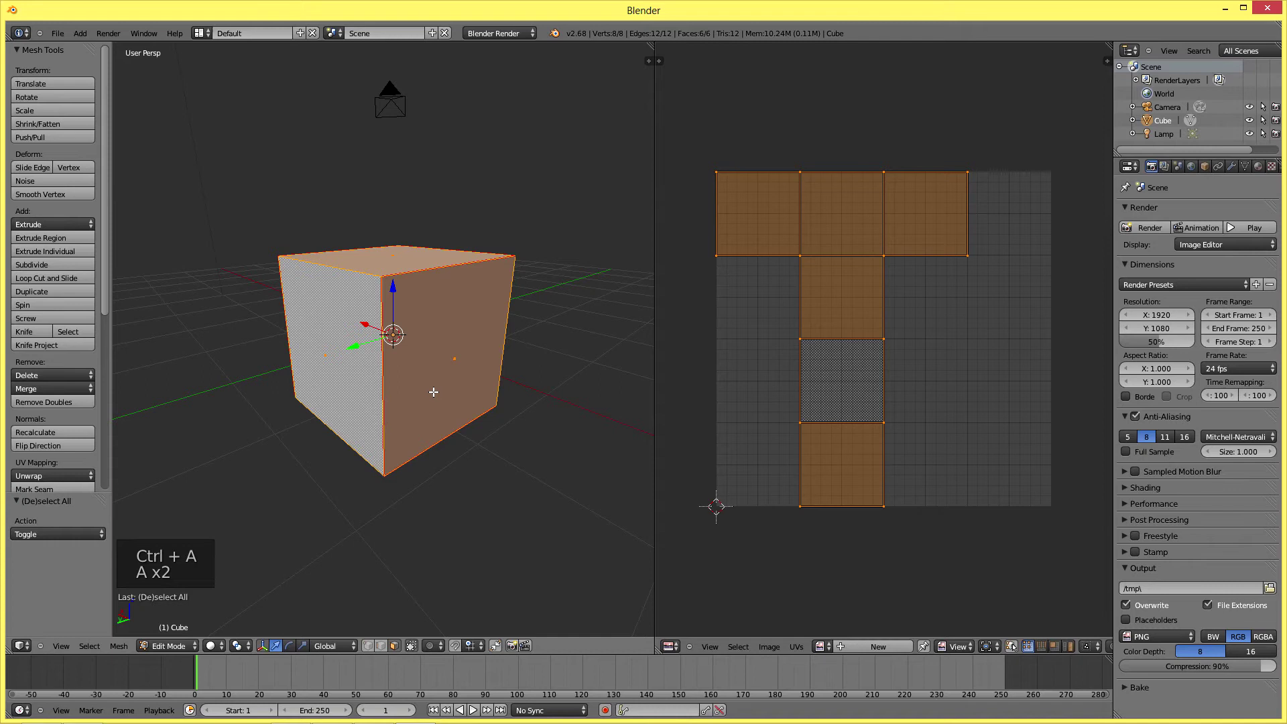
{"action": "key", "text": "ctrl+e"}
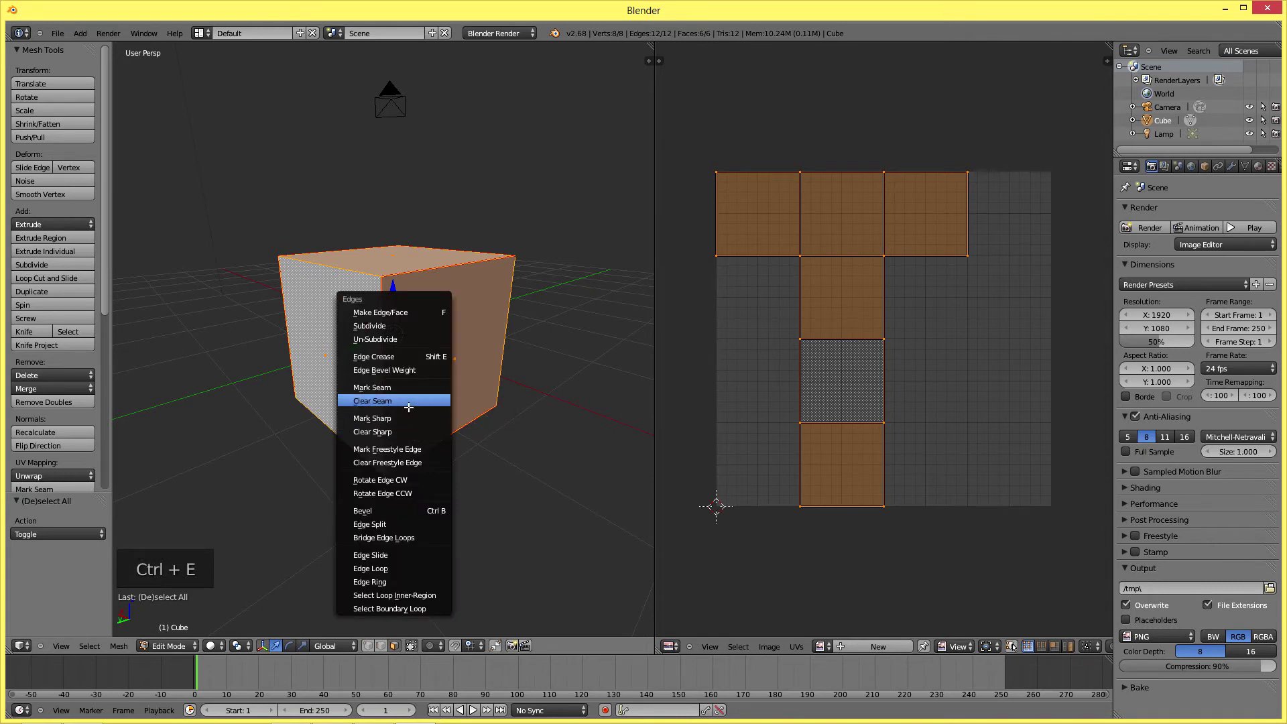
{"action": "left_click", "coordinate": [409, 405]}
{"action": "right_click", "coordinate": [472, 361]}
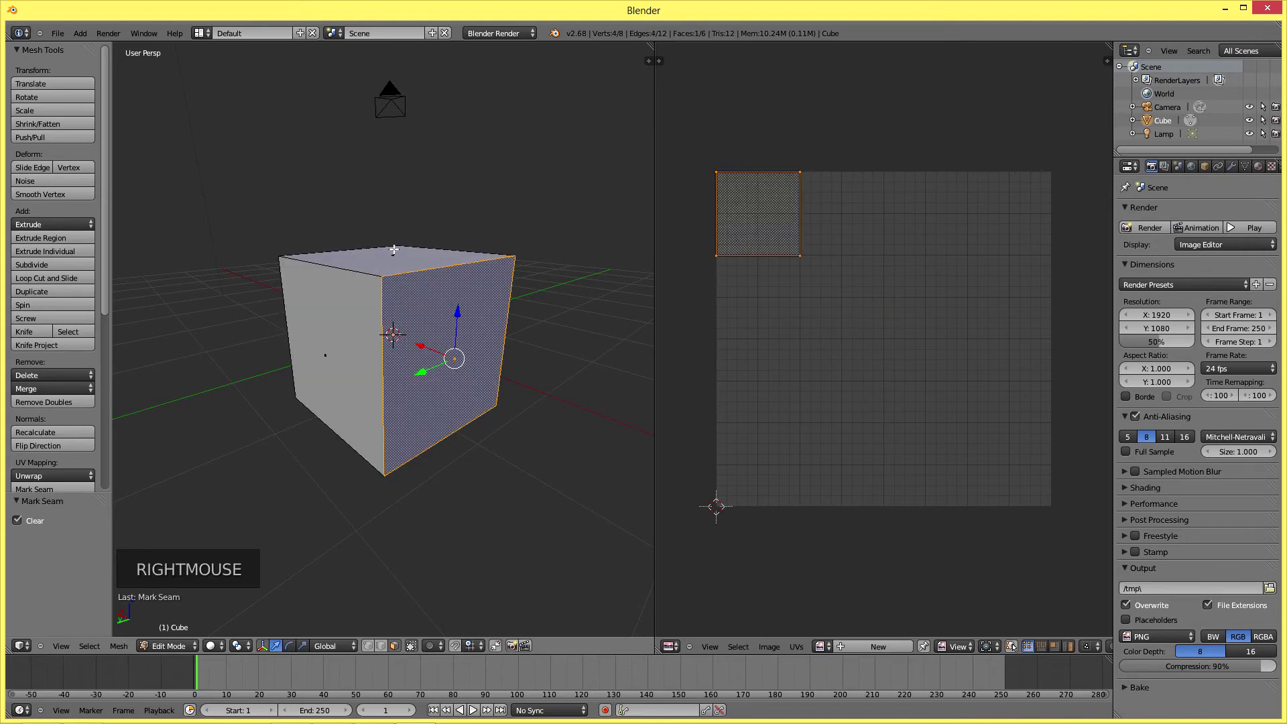
{"action": "middle_click_drag", "start_coordinate": [364, 368], "coordinate": [416, 369]}
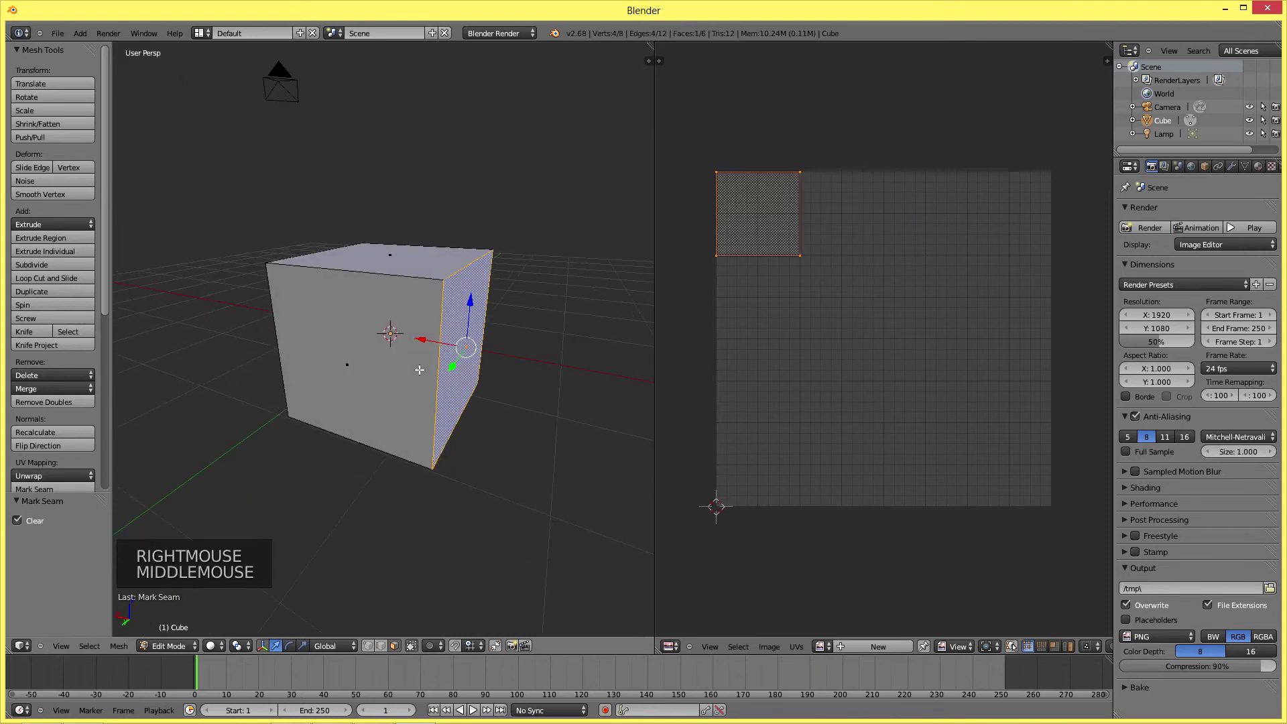
{"action": "key", "text": "a"}
{"action": "key", "text": "a"}
{"action": "key", "text": "a"}
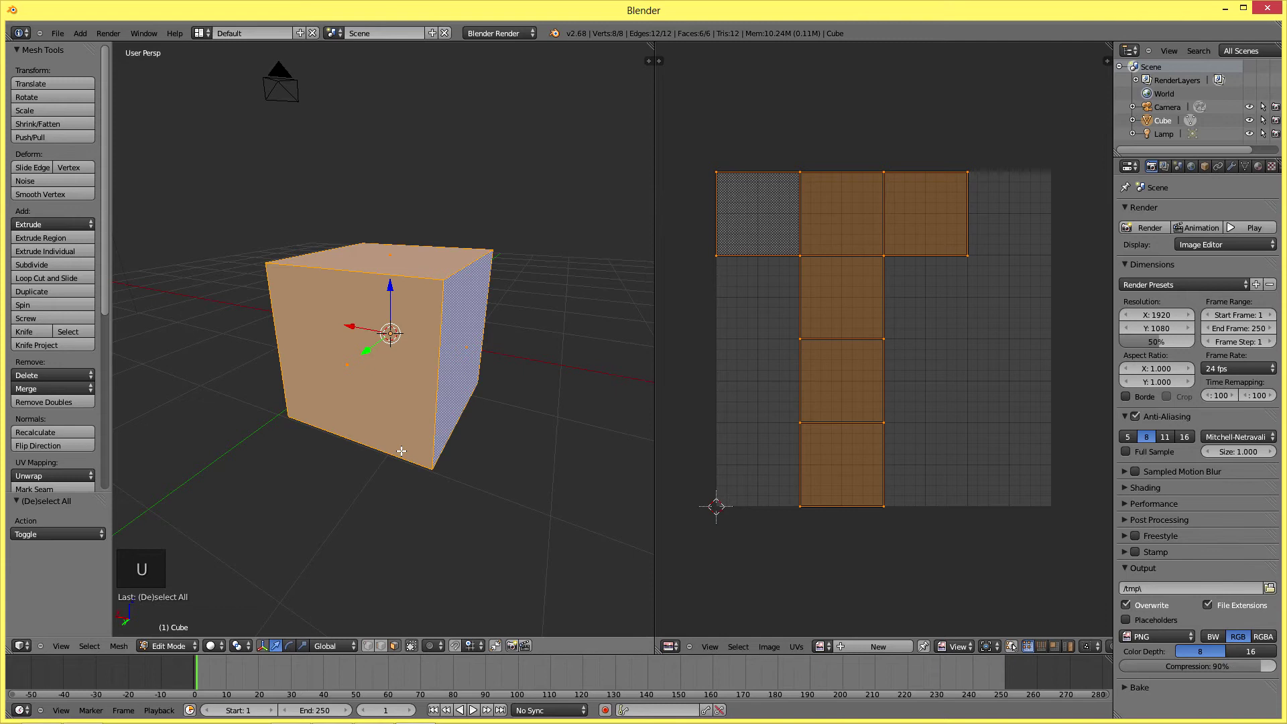
Re-unwrap the cube with Smart UV Project at a 66 angle limit, deselect, and use island selection
{"action": "key", "text": "u"}
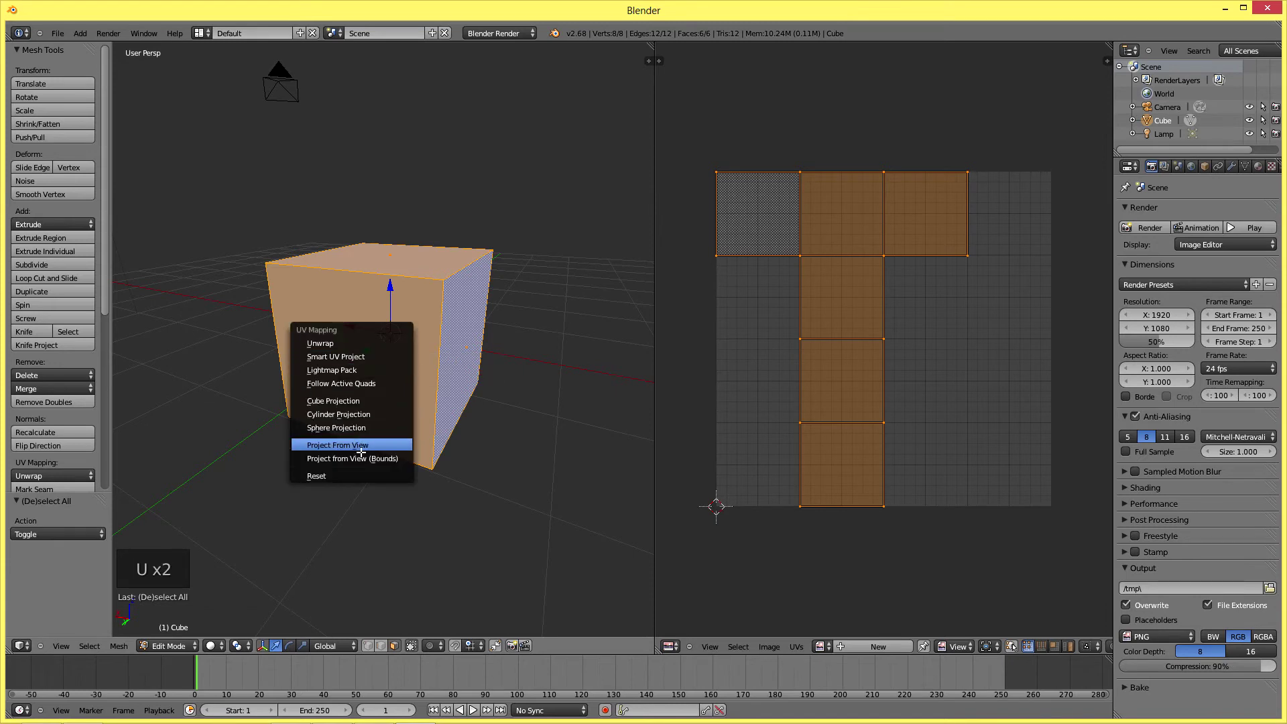
{"action": "left_click", "coordinate": [378, 357]}
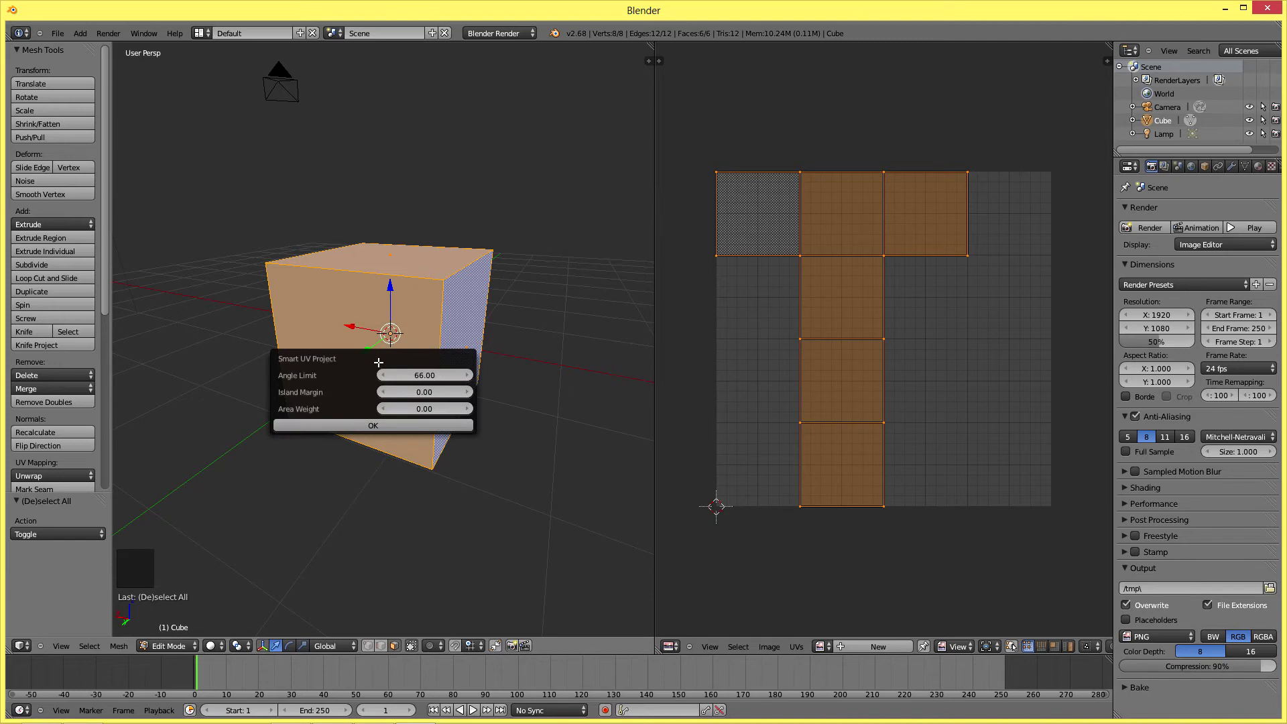
{"action": "left_click", "coordinate": [379, 424]}
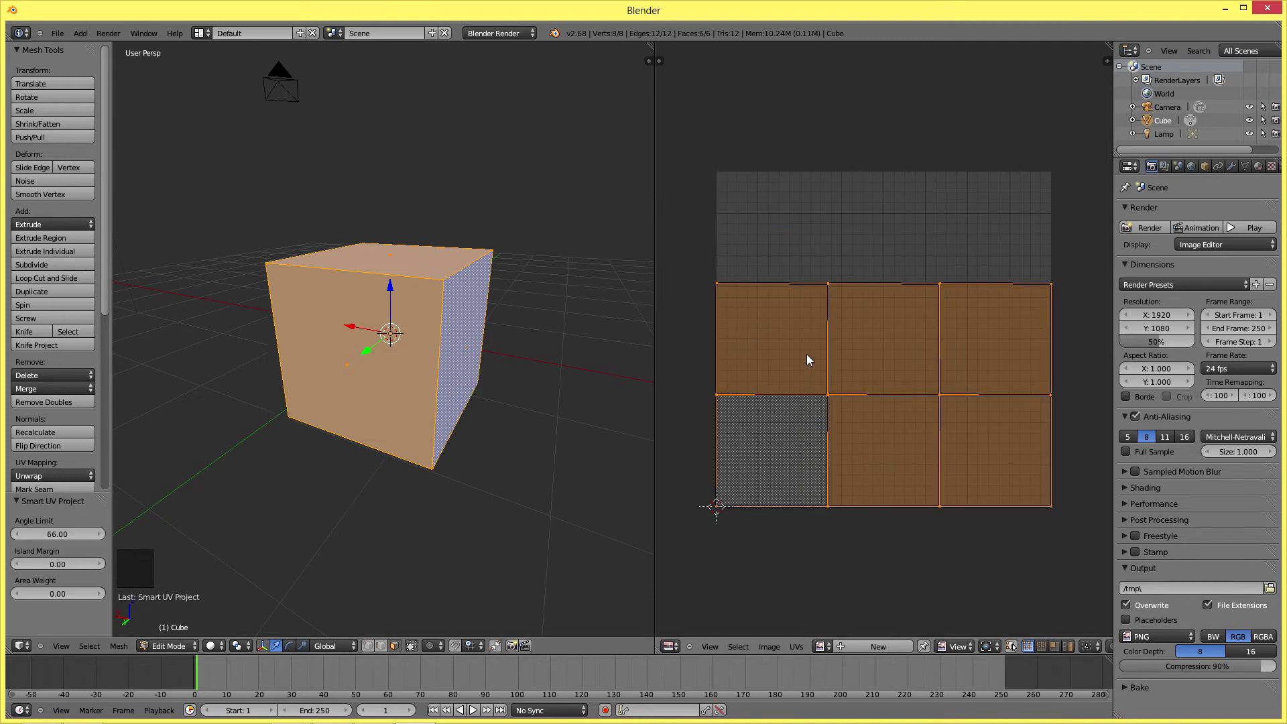
{"action": "right_click", "coordinate": [795, 316]}
{"action": "left_click", "coordinate": [1068, 647]}
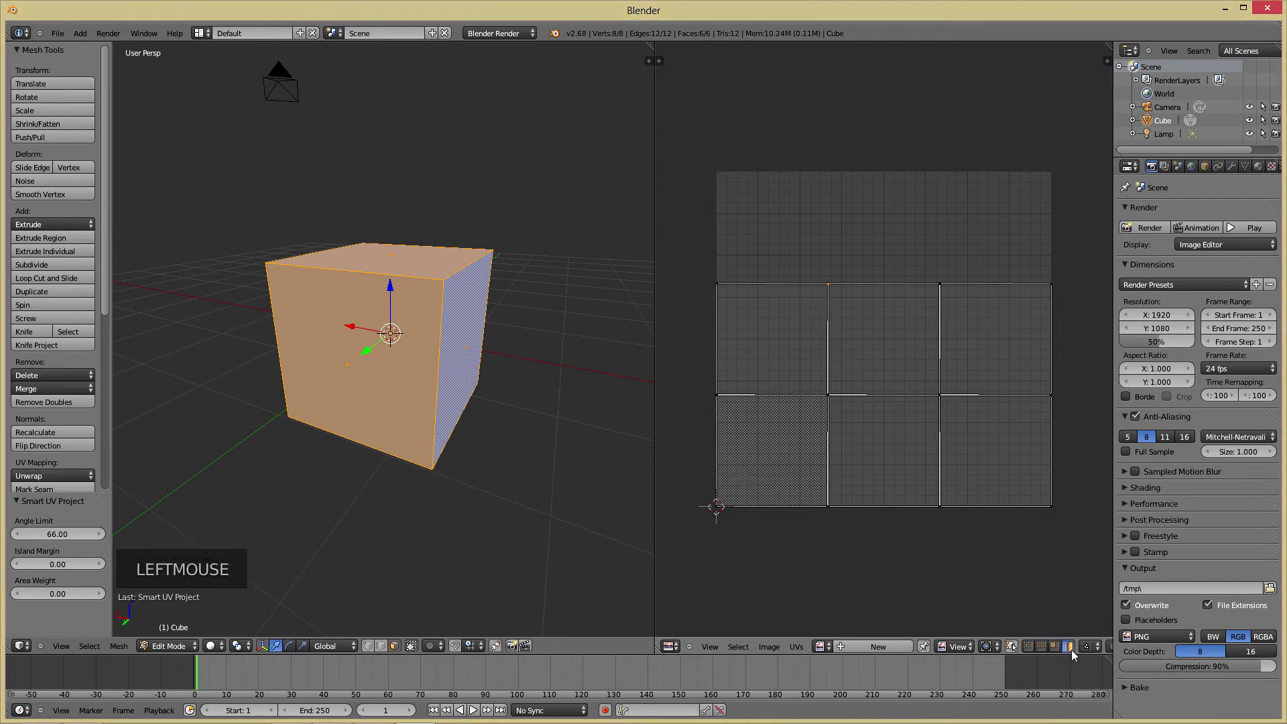
Move the upper-left UV island above the grid and adjust its rotation and scale
{"action": "right_click", "coordinate": [791, 345]}
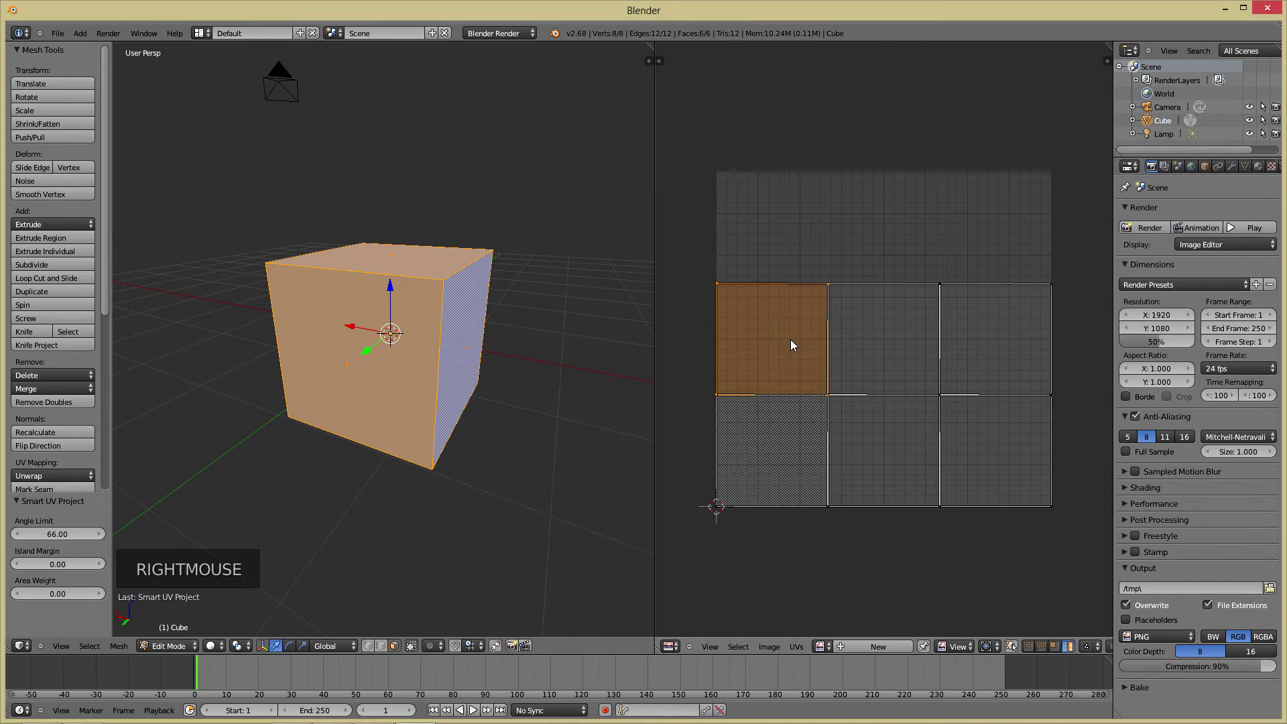
{"action": "right_click", "coordinate": [869, 331]}
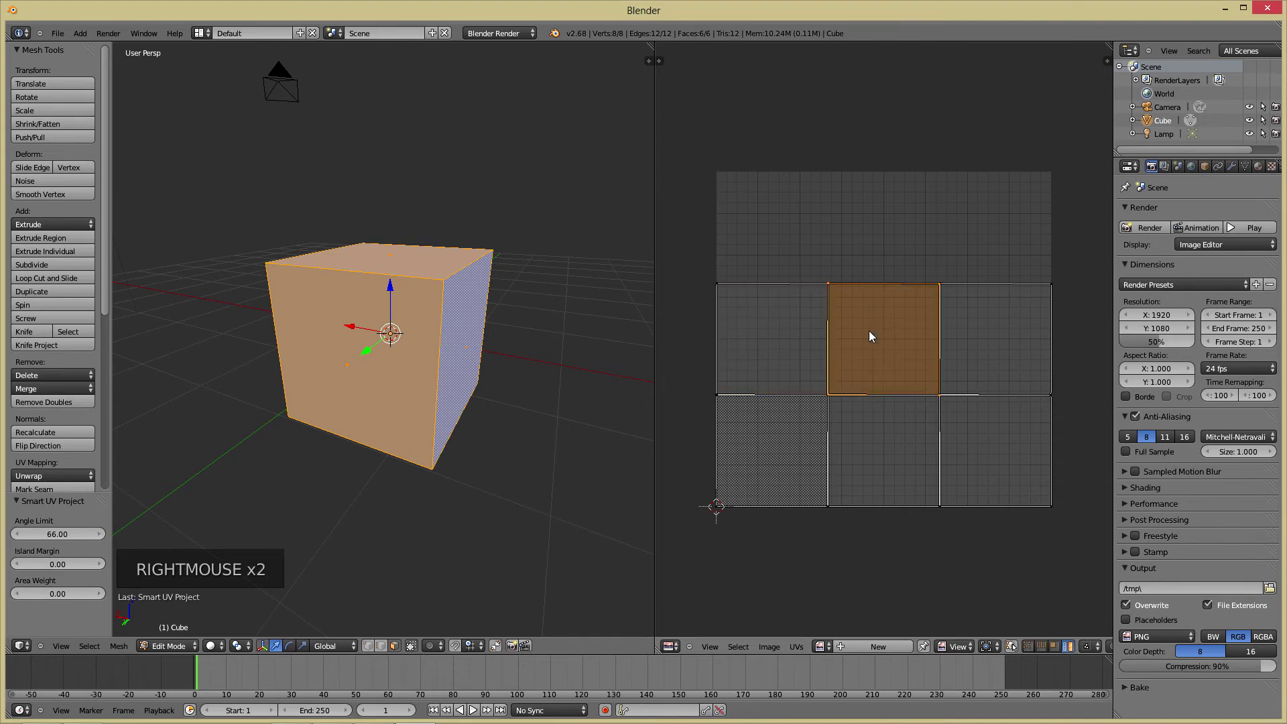
{"action": "right_click", "coordinate": [921, 437]}
{"action": "right_click", "coordinate": [787, 362]}
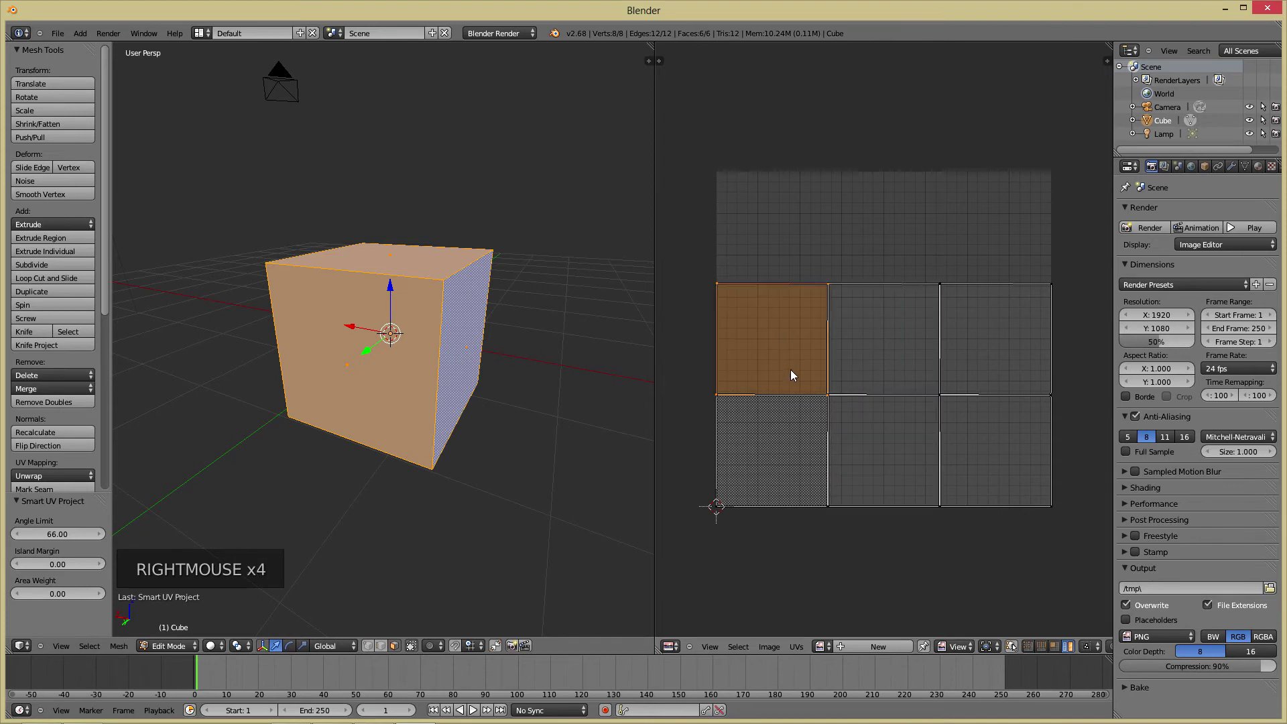
{"action": "key", "text": "g"}
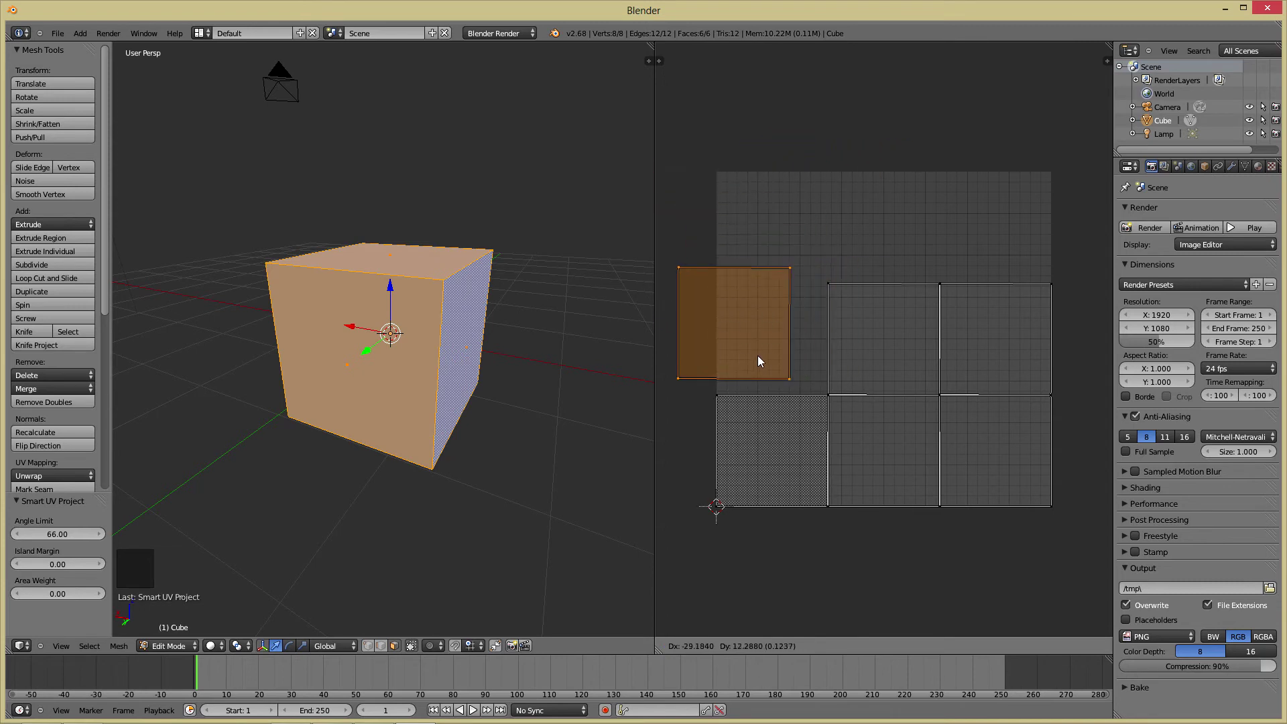
{"action": "left_click", "coordinate": [791, 283]}
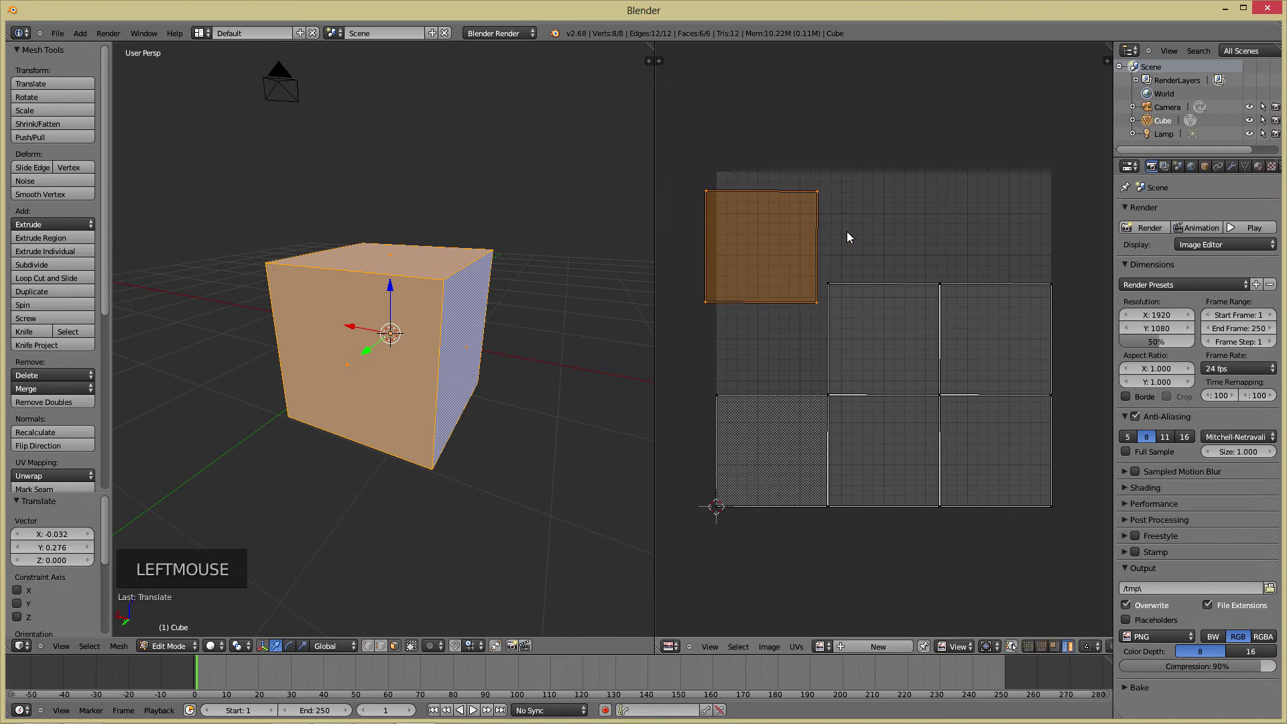
{"action": "key", "text": "r"}
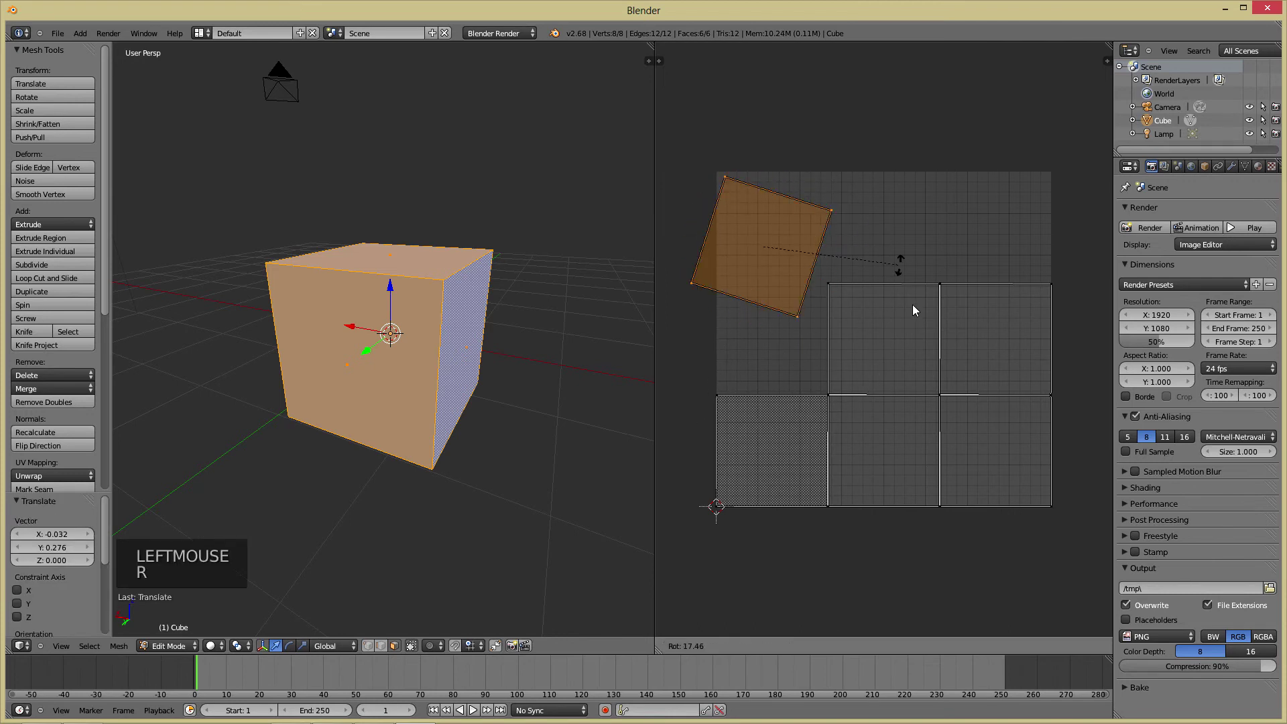
{"action": "key", "text": "s"}
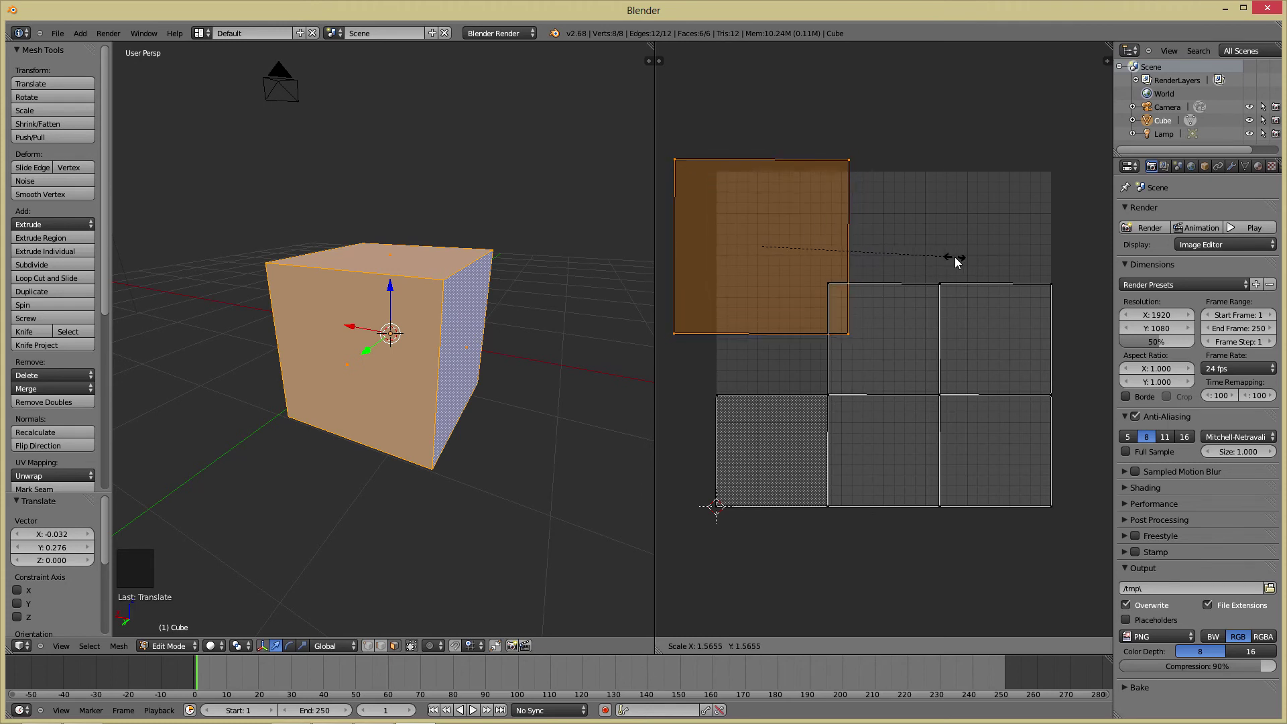
{"action": "left_click", "coordinate": [849, 274]}
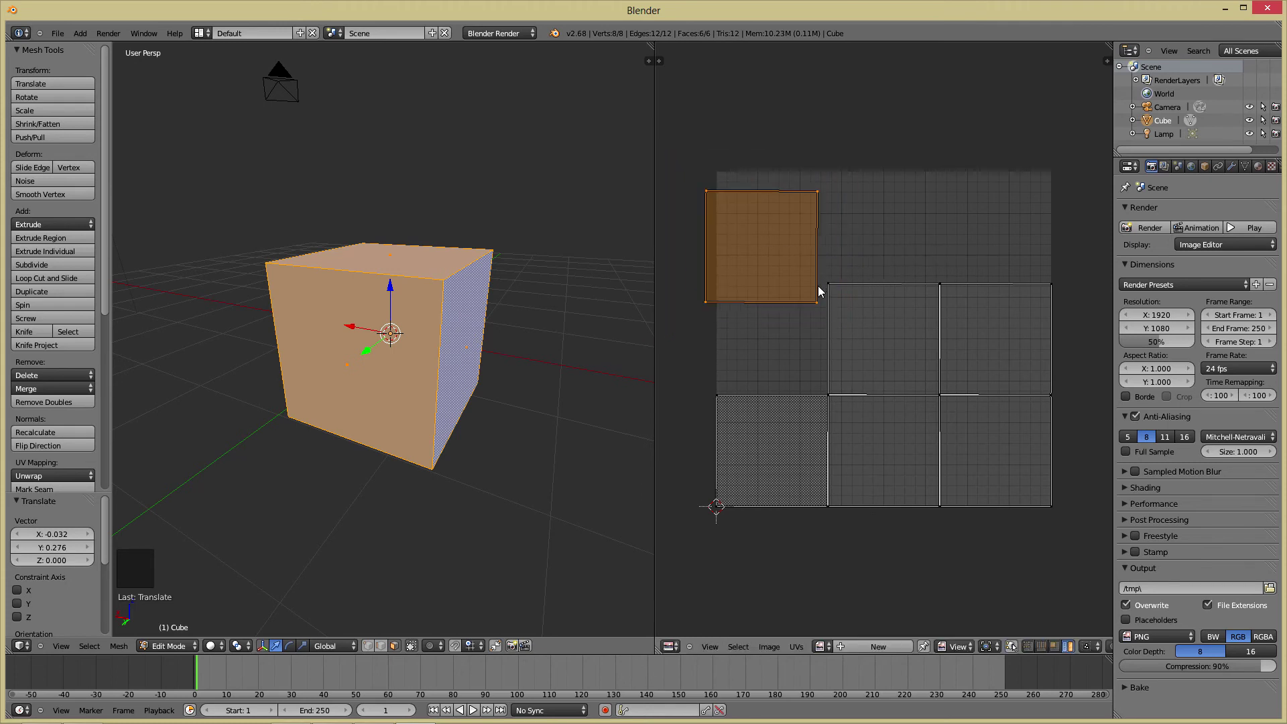
In edge select mode, select the cube's top edges for seams
{"action": "left_click", "coordinate": [380, 648]}
{"action": "right_click", "coordinate": [469, 274]}
{"action": "middle_click_drag", "start_coordinate": [461, 308], "coordinate": [448, 326]}
{"action": "right_click", "coordinate": [396, 314], "text": "shift"}
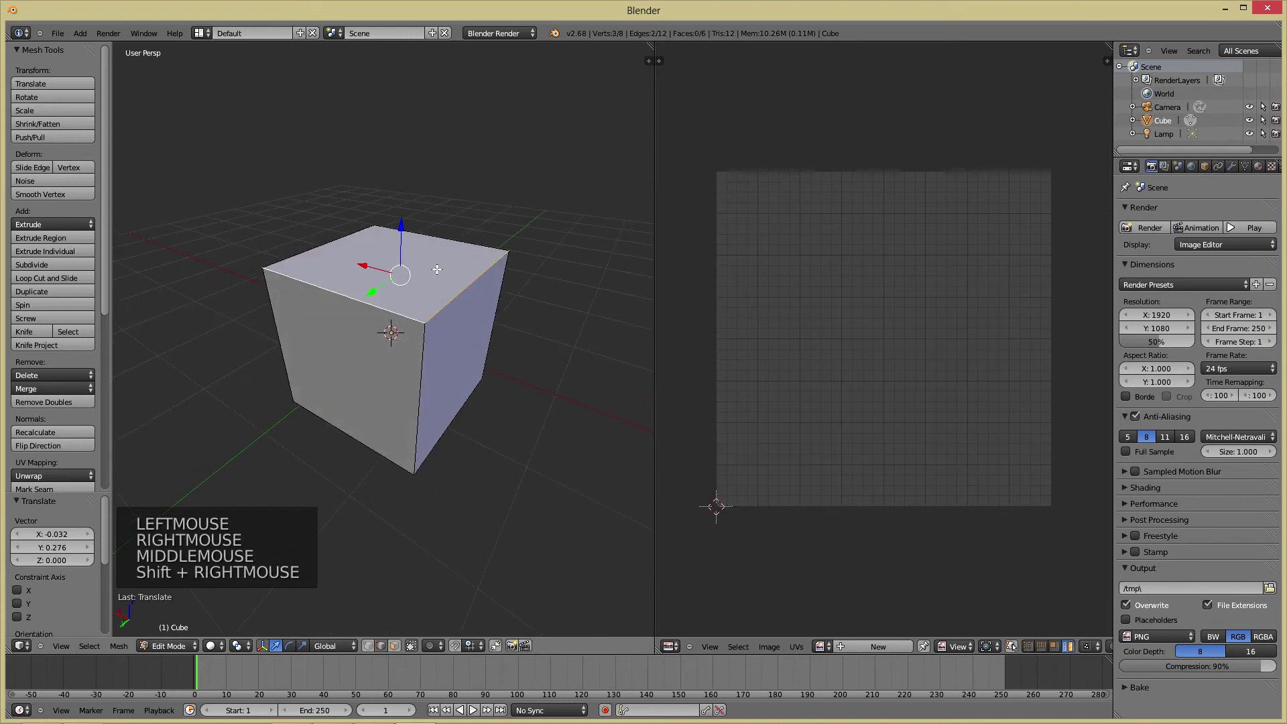
{"action": "right_click", "coordinate": [447, 253], "text": "shift"}
{"action": "middle_click_drag", "start_coordinate": [448, 253], "coordinate": [318, 315]}
{"action": "right_click", "coordinate": [332, 326], "text": "shift"}
{"action": "right_click", "coordinate": [318, 333], "text": "shift"}
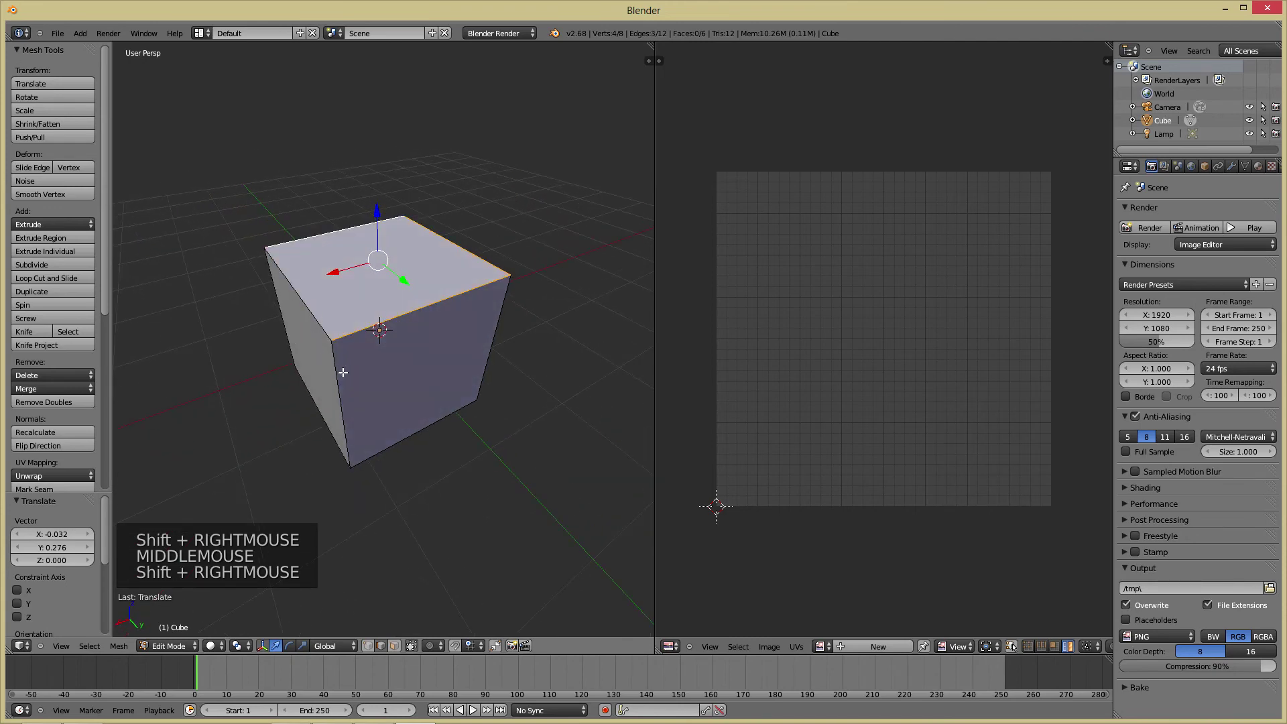
Add the remaining seam edges on the cube's other sides to the selection
{"action": "middle_click_drag", "start_coordinate": [343, 372], "coordinate": [347, 339]}
{"action": "right_click", "coordinate": [268, 320], "text": "shift"}
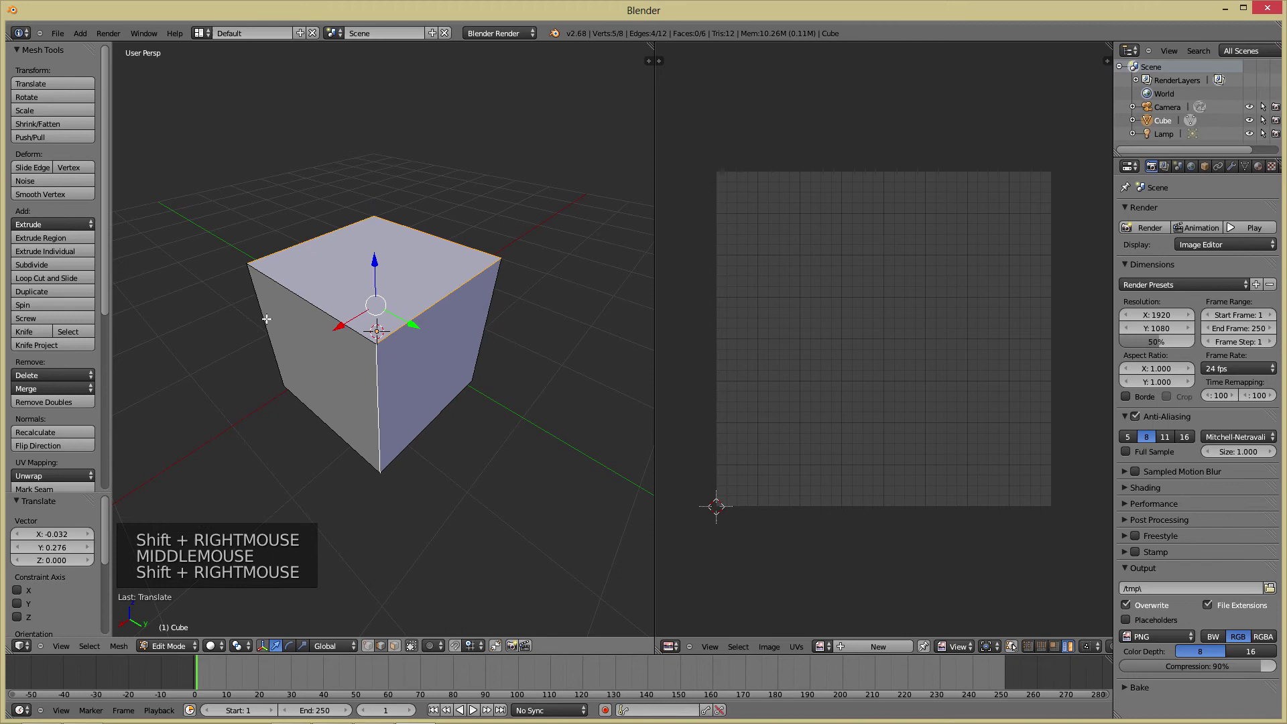
{"action": "right_click", "coordinate": [394, 416], "text": "shift"}
{"action": "middle_click_drag", "start_coordinate": [394, 416], "coordinate": [512, 399]}
{"action": "right_click", "coordinate": [385, 415], "text": "shift"}
{"action": "right_click", "coordinate": [356, 378], "text": "shift"}
{"action": "middle_click_drag", "start_coordinate": [356, 378], "coordinate": [410, 400]}
Mark the selected edges as seams, select the whole mesh, and unwrap it into a cross layout
{"action": "key", "text": "ctrl+e"}
{"action": "left_click", "coordinate": [362, 419]}
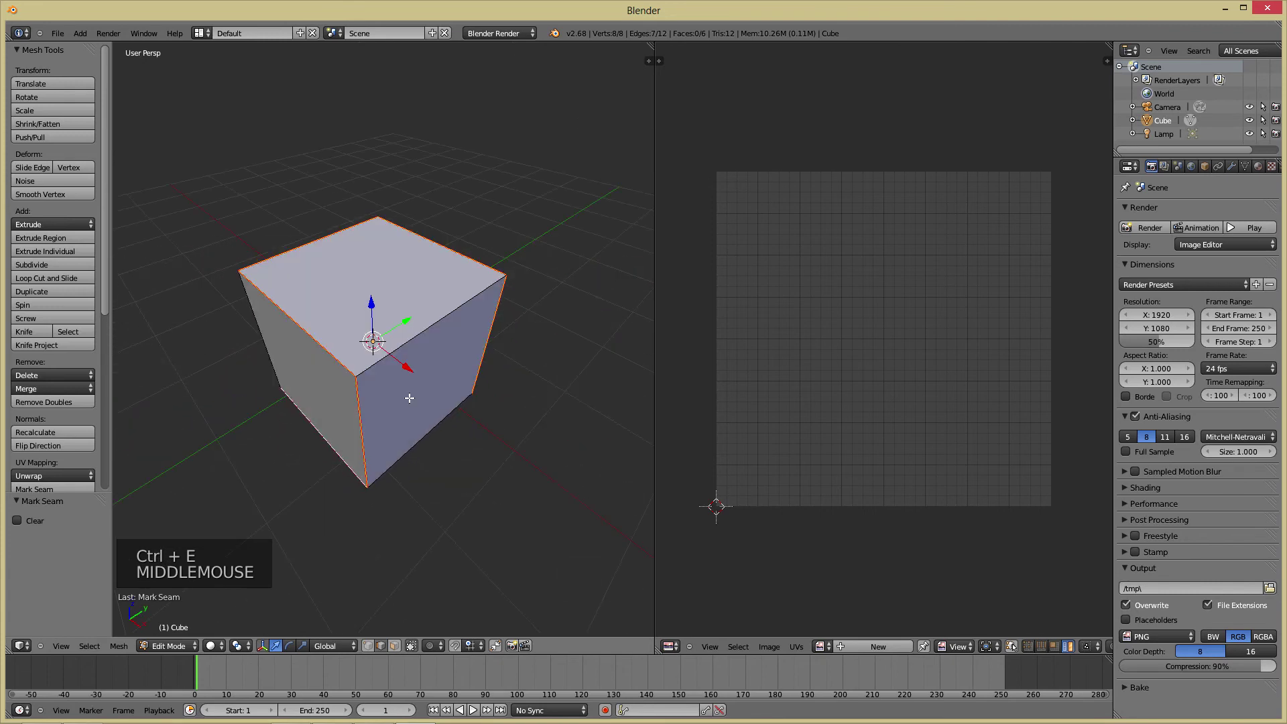
{"action": "key", "text": "a"}
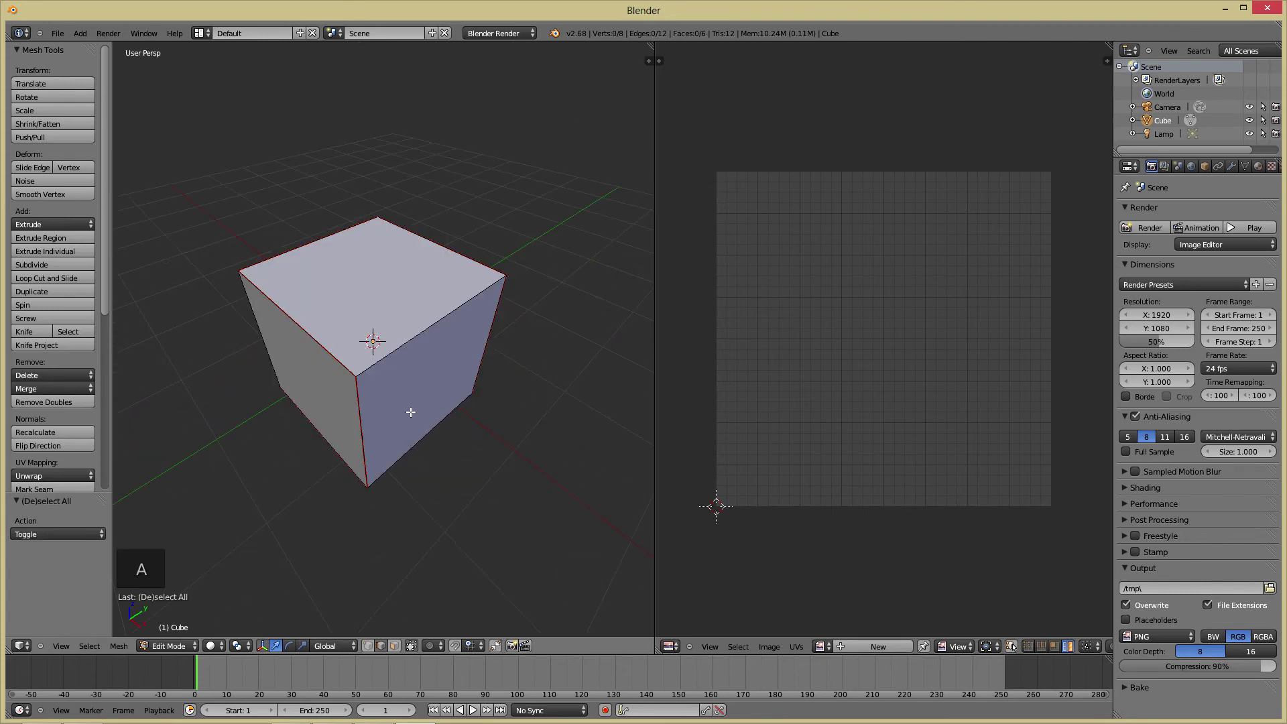
{"action": "key", "text": "a"}
{"action": "key", "text": "u"}
{"action": "left_click", "coordinate": [404, 402]}
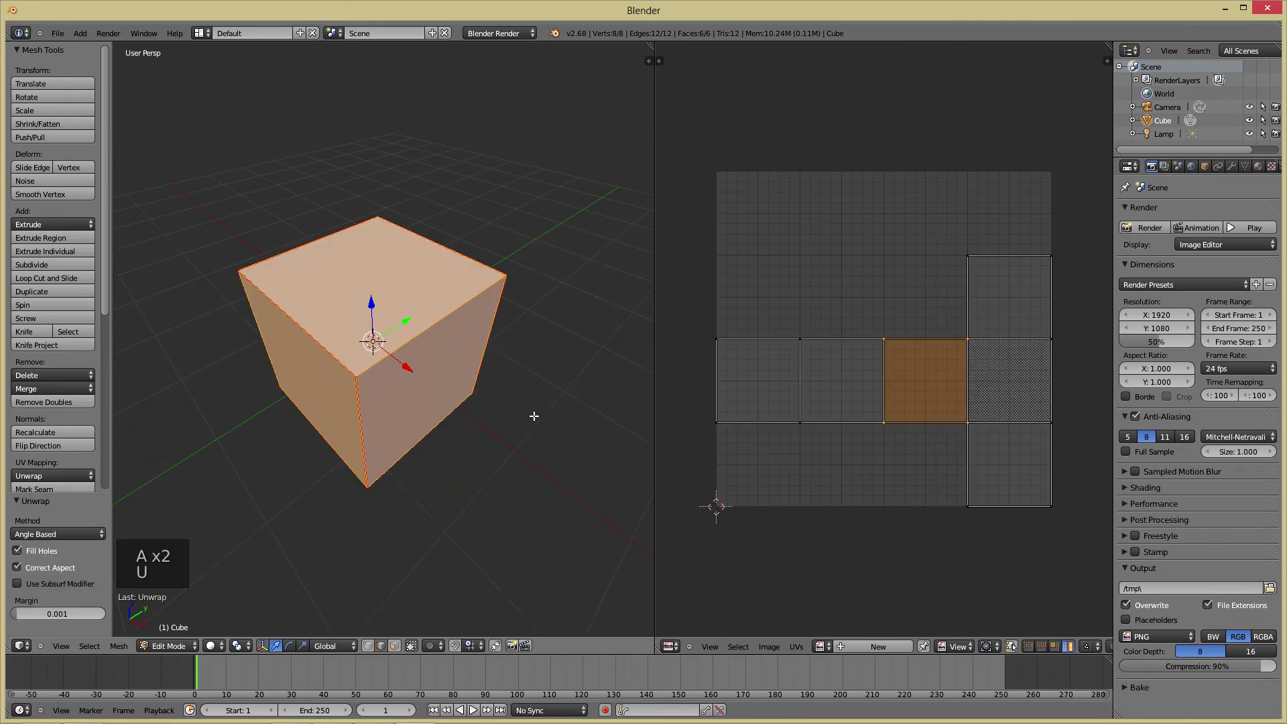
{"action": "middle_click_drag", "start_coordinate": [362, 435], "coordinate": [429, 423]}
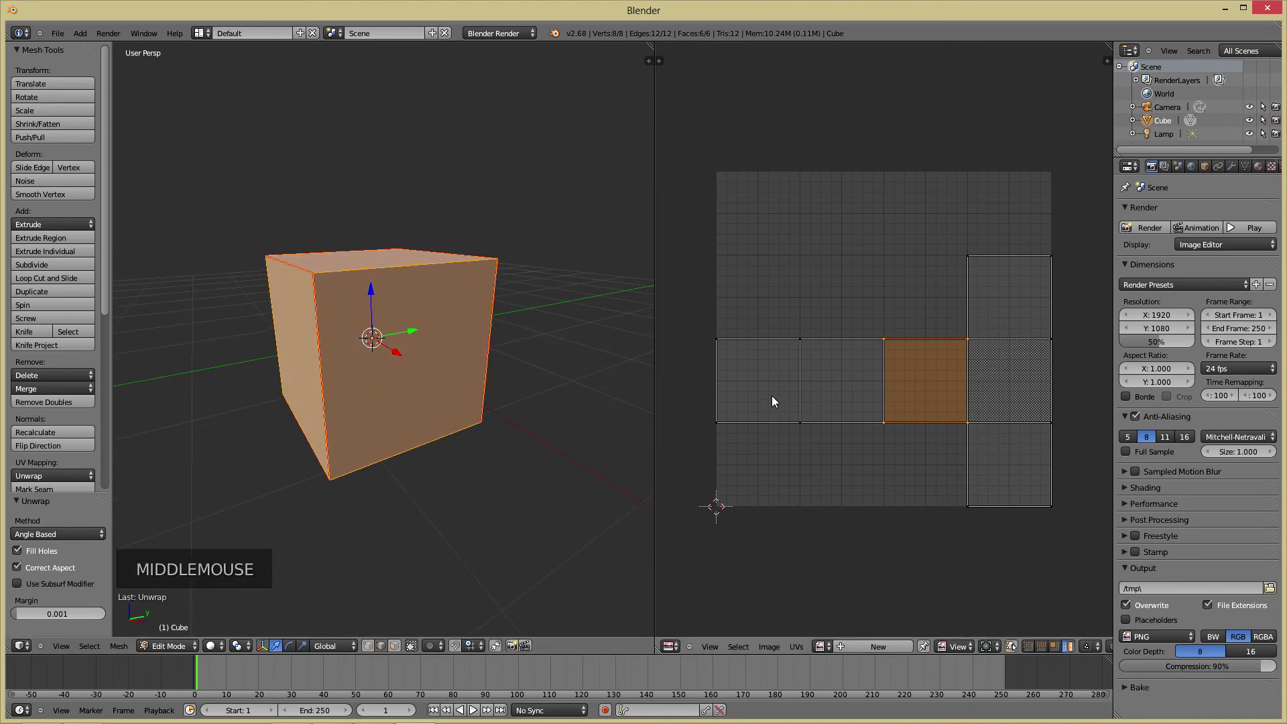
Switch the UV editor's selection mode to whole faces
{"action": "right_click", "coordinate": [927, 399]}
{"action": "right_click", "coordinate": [754, 381]}
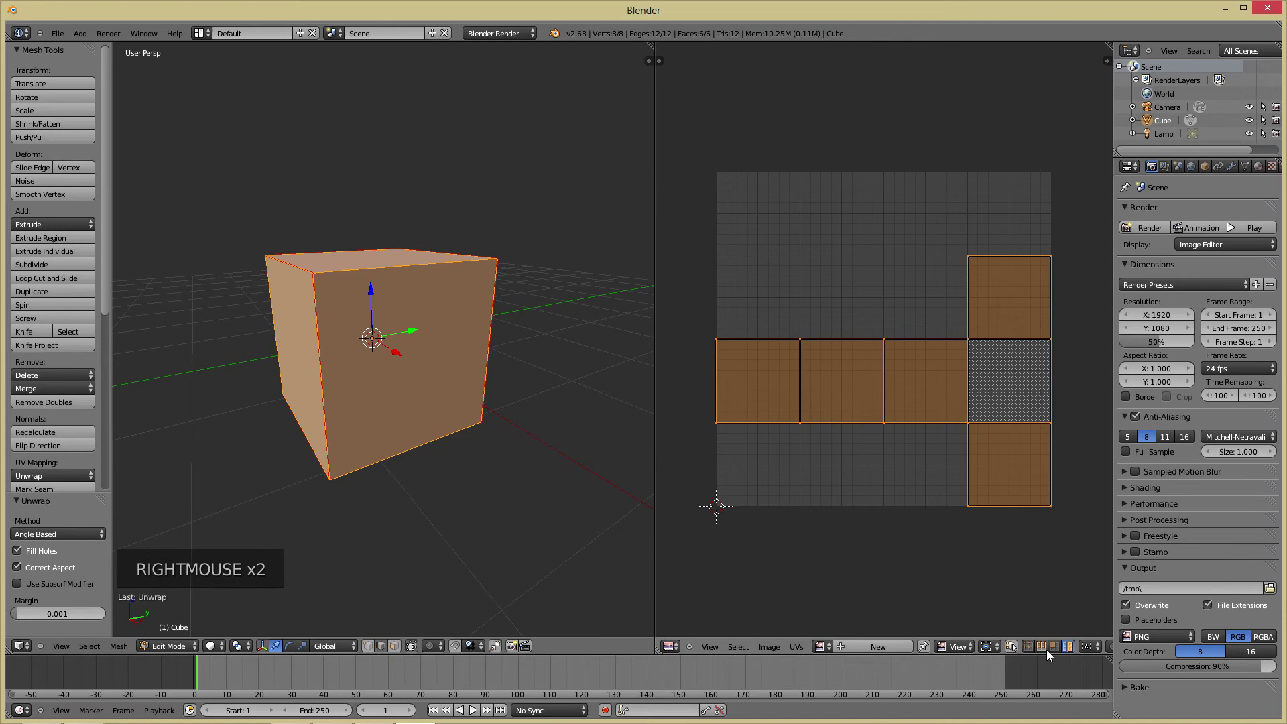
{"action": "left_click", "coordinate": [1067, 647]}
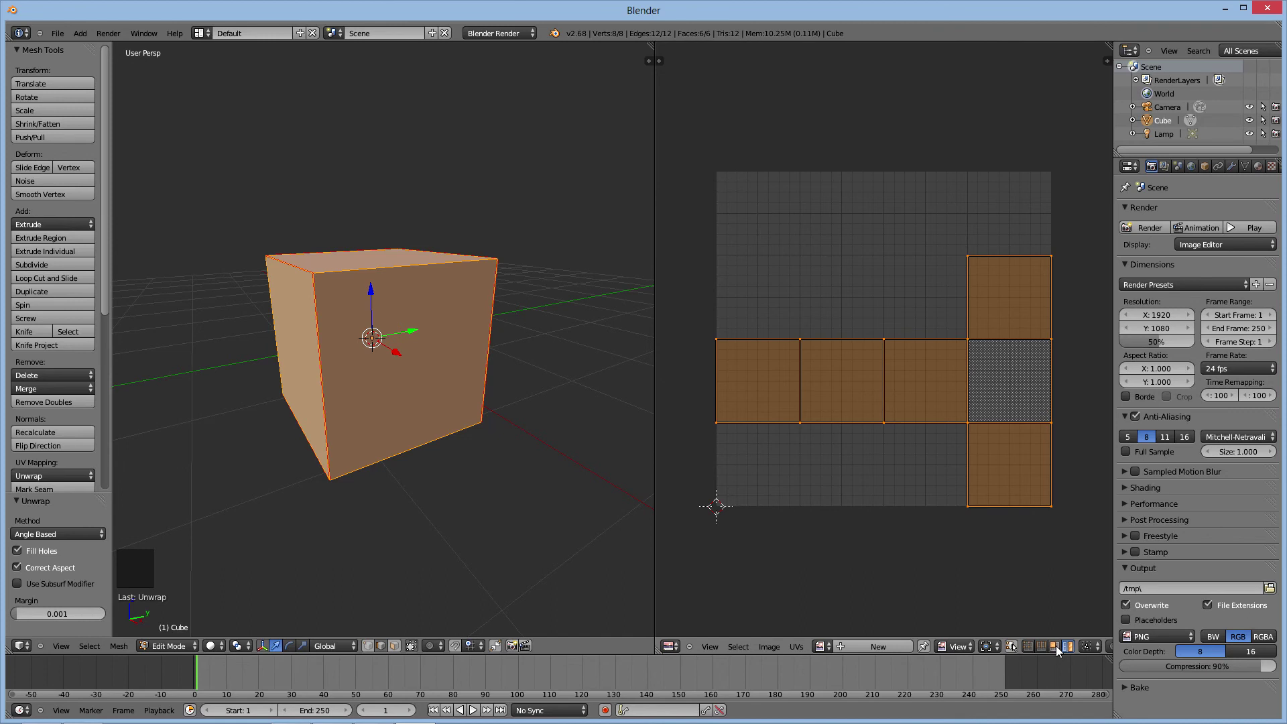
{"action": "left_click", "coordinate": [1056, 647]}
Select the leftmost and right-hand UV faces in turn, moving each and cancelling the move
{"action": "right_click", "coordinate": [760, 383]}
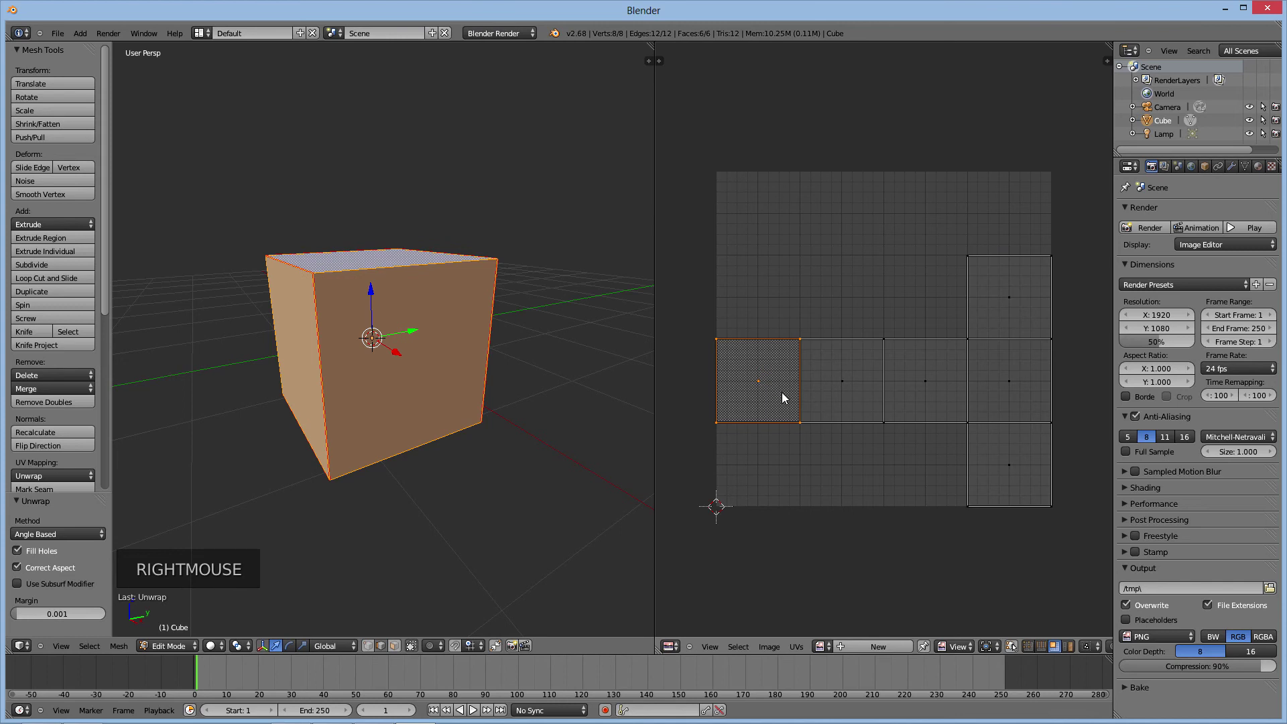
{"action": "key", "text": "g"}
{"action": "key", "text": "g"}
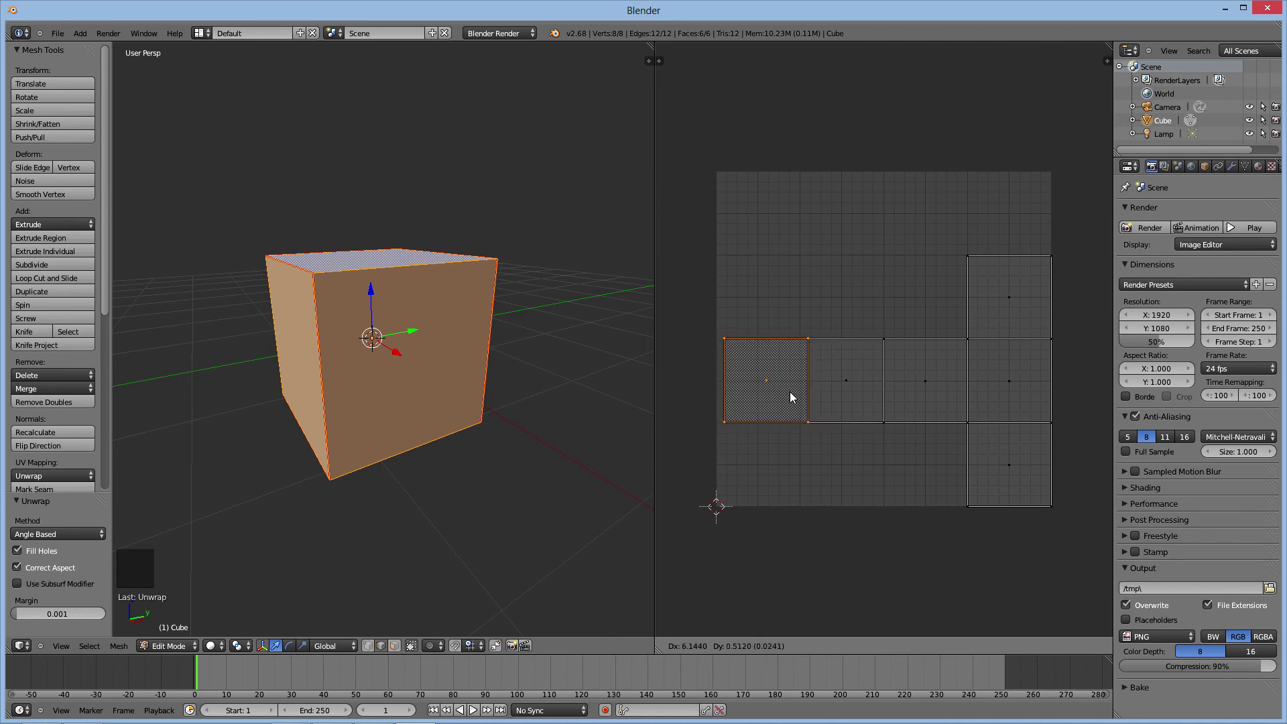
{"action": "right_click", "coordinate": [791, 397]}
{"action": "right_click", "coordinate": [1022, 390]}
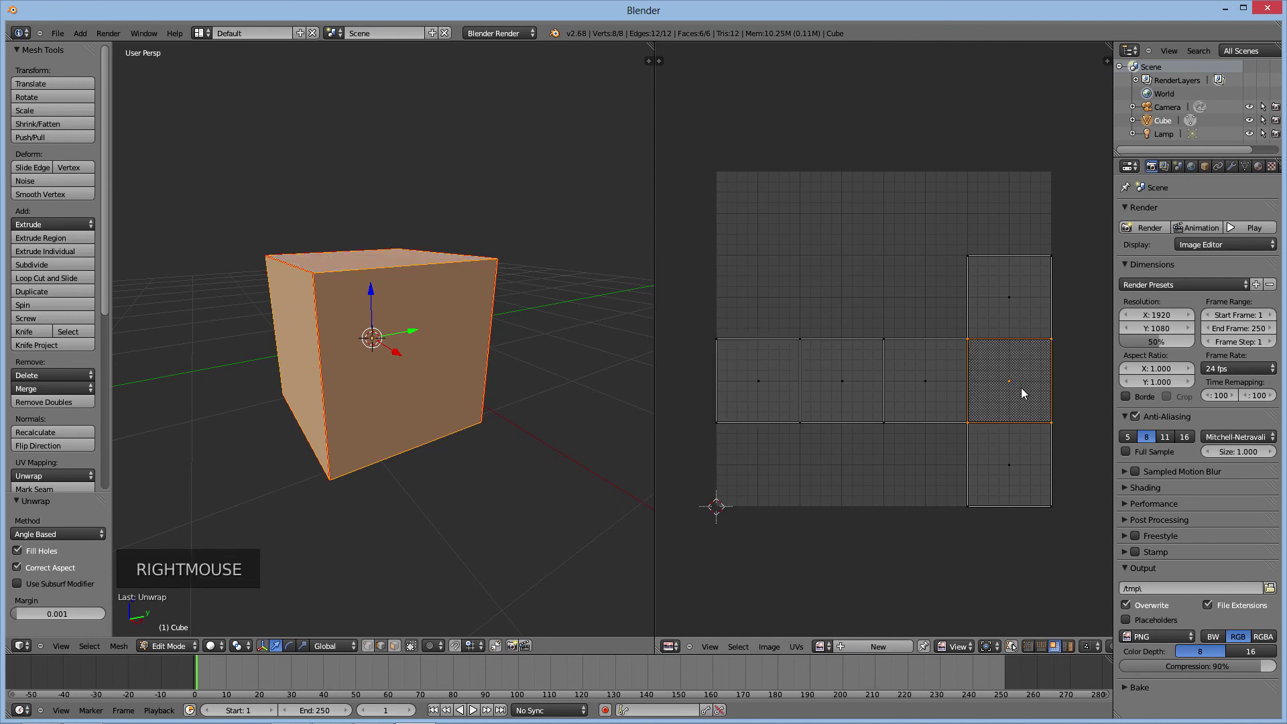
{"action": "key", "text": "g"}
{"action": "key", "text": "g"}
{"action": "right_click", "coordinate": [991, 392]}
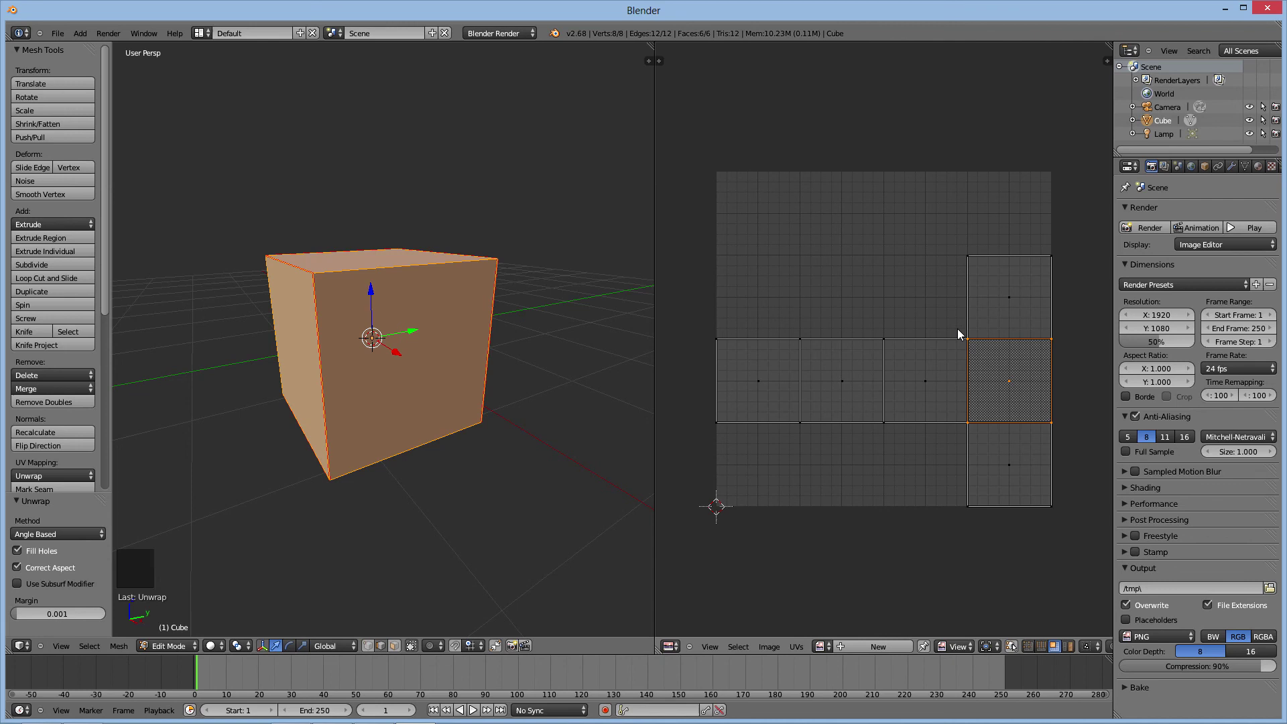
{"action": "scroll", "coordinate": [875, 397], "scroll_direction": "down", "scroll_amount": 1}
{"action": "scroll", "coordinate": [875, 397], "scroll_direction": "up", "scroll_amount": 2}
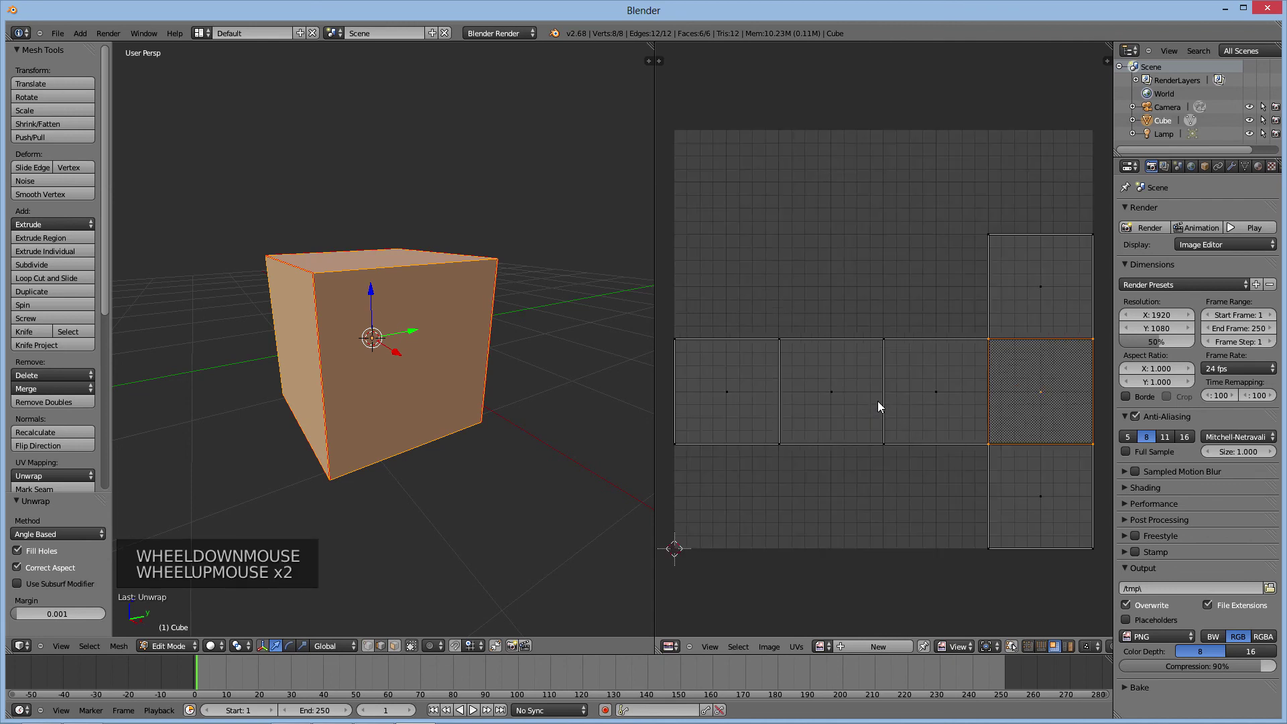
{"action": "scroll", "coordinate": [878, 402], "scroll_direction": "down", "scroll_amount": 1}
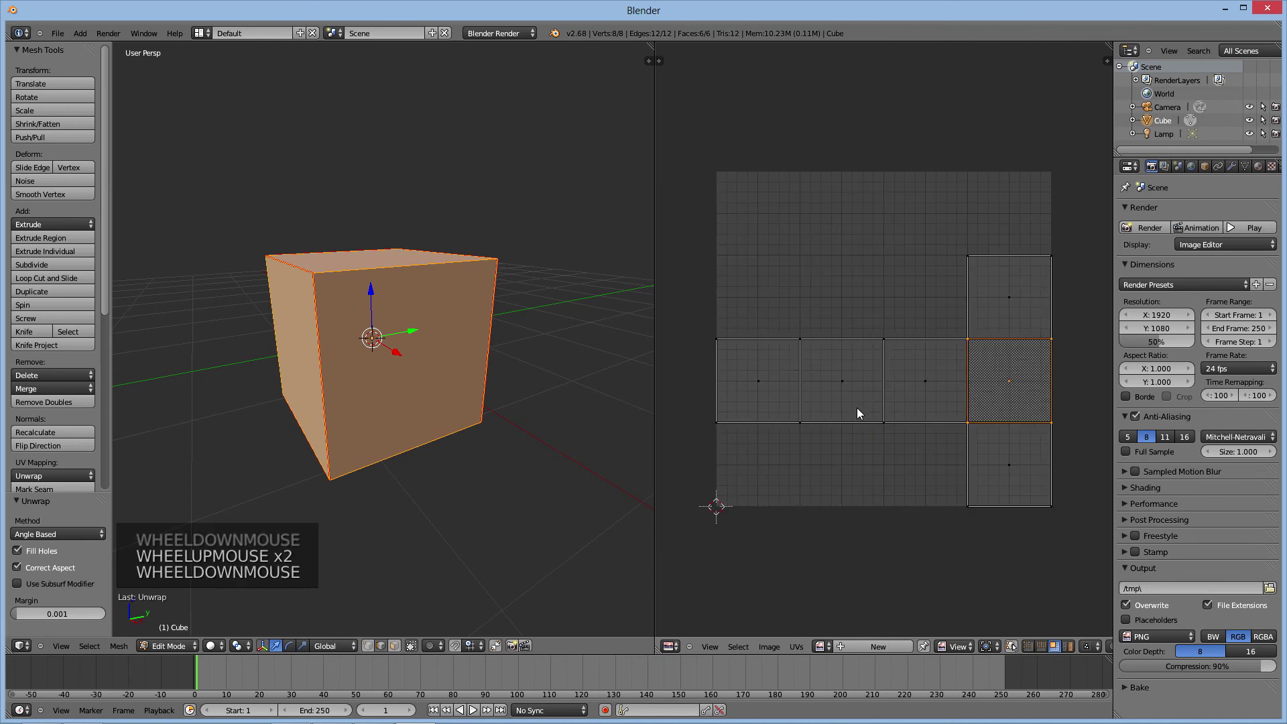